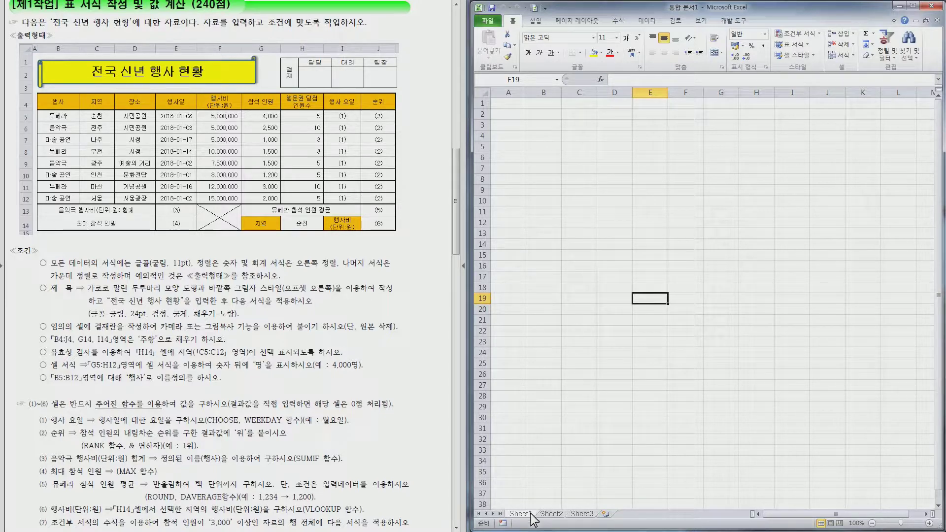
# Rename the first sheet 제1작업 and set the width of column A to 1.
pyautogui.moveTo(529, 517); pyautogui.dragTo(528, 519)
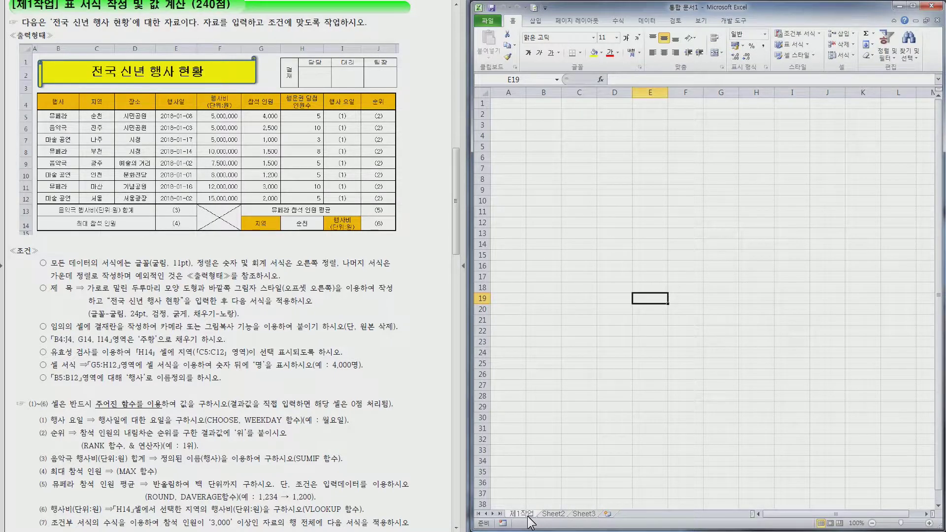
pyautogui.rightClick(508, 92)
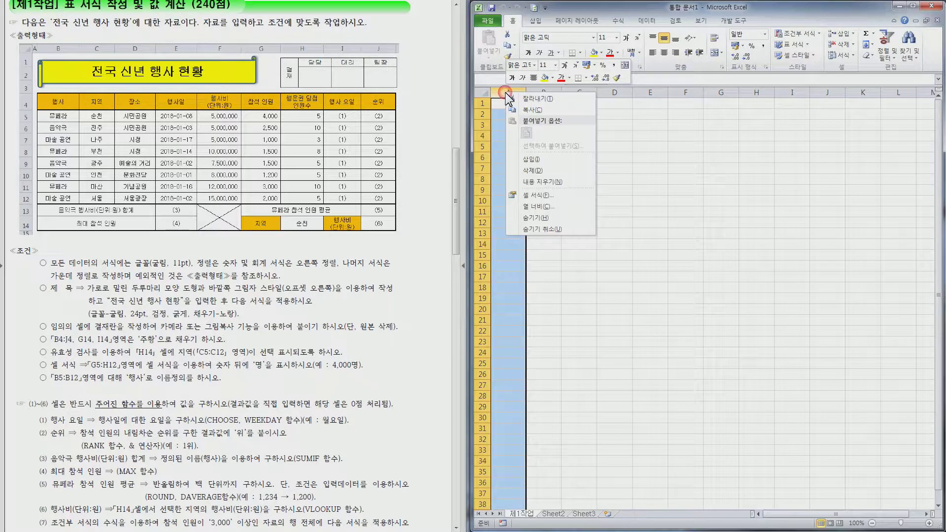
pyautogui.click(552, 206)
pyautogui.write('1')
pyautogui.press('Return')
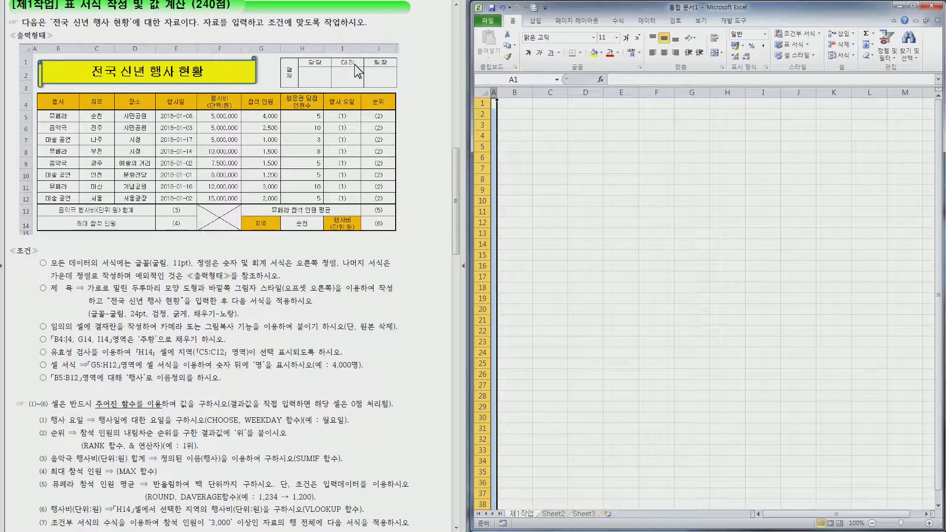
# Widen columns B through J together to one uniform column width.
pyautogui.moveTo(513, 93); pyautogui.dragTo(800, 98)
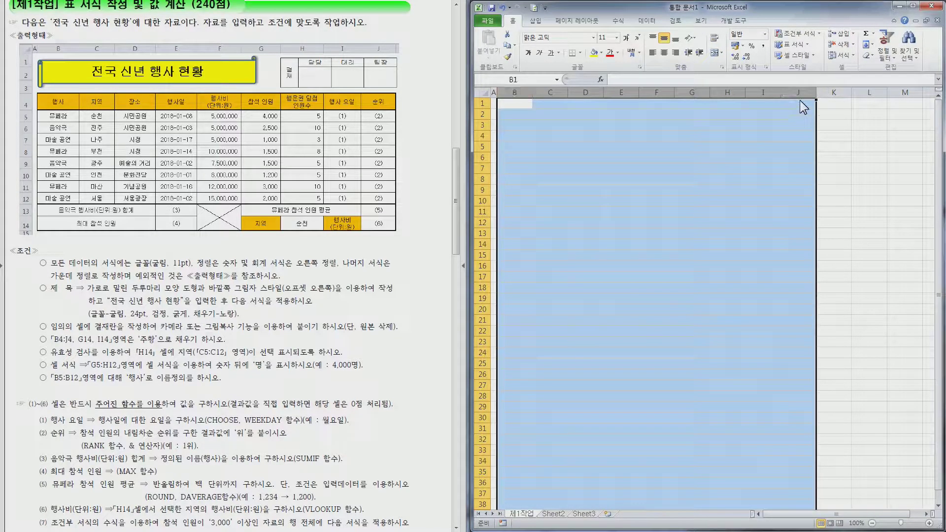
pyautogui.rightClick(800, 96)
pyautogui.click(855, 209)
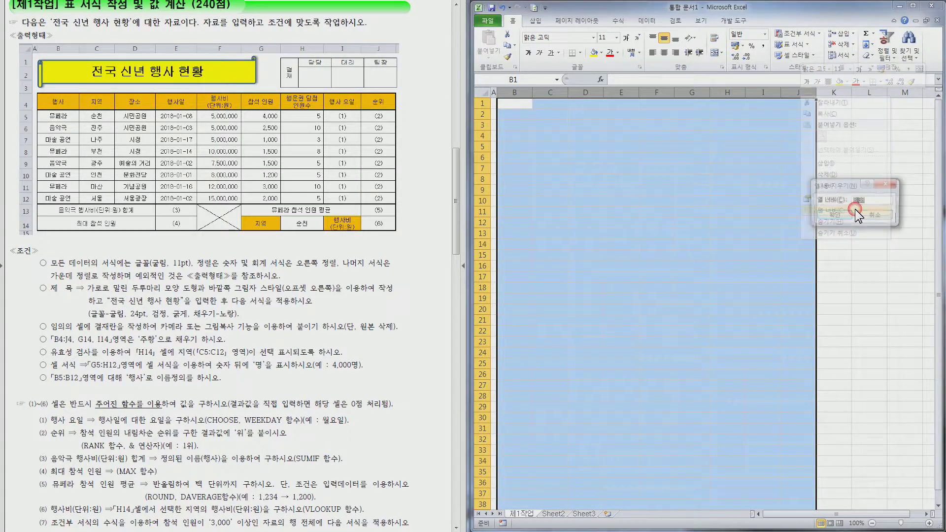
pyautogui.press('Return')
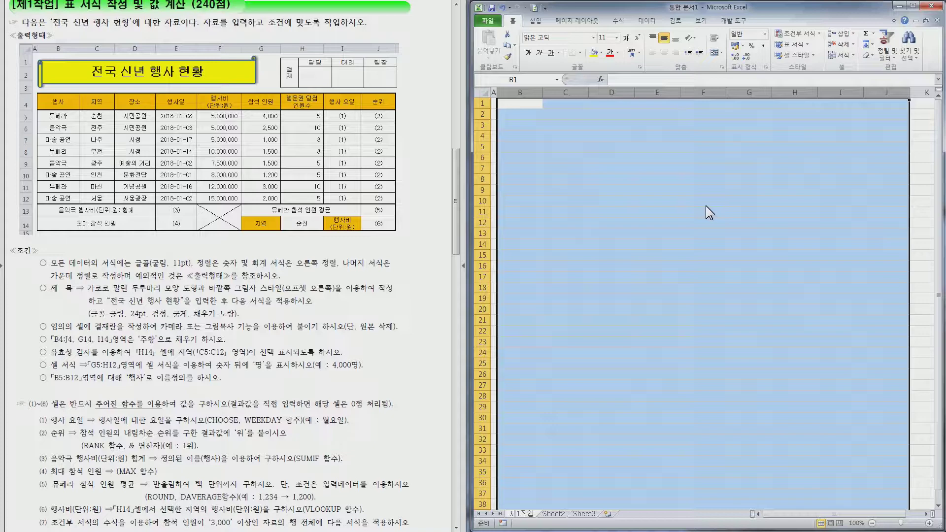
pyautogui.click(641, 201)
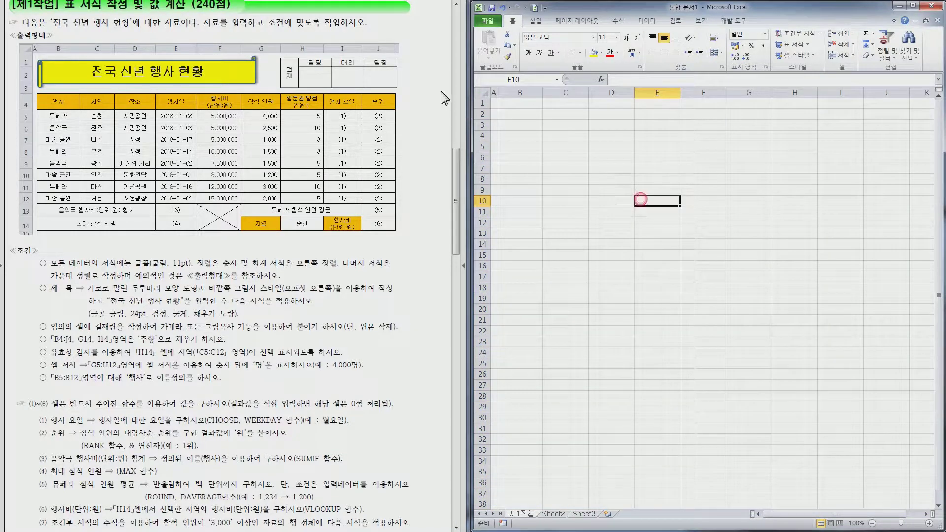
# Set the height of rows 1 through 14 to 22.
pyautogui.moveTo(477, 102); pyautogui.dragTo(478, 244)
pyautogui.rightClick(477, 244)
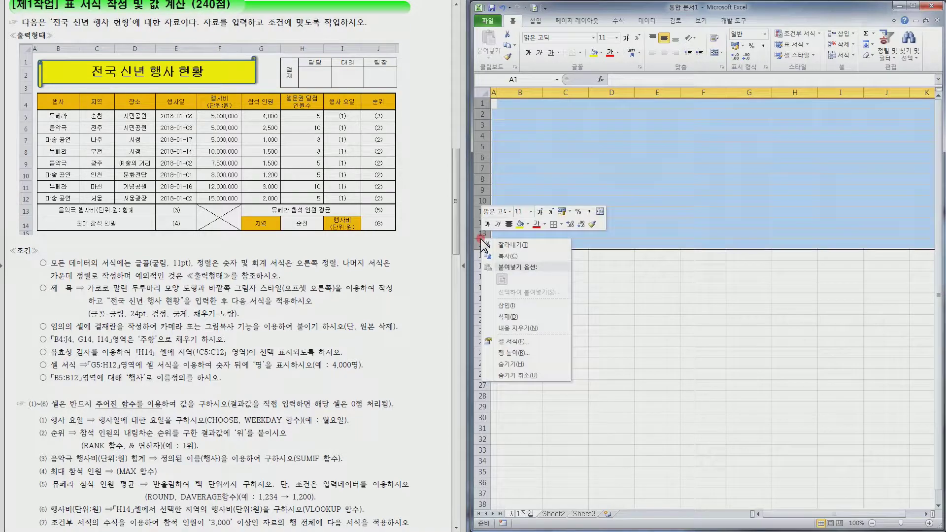
pyautogui.click(534, 353)
pyautogui.write('22')
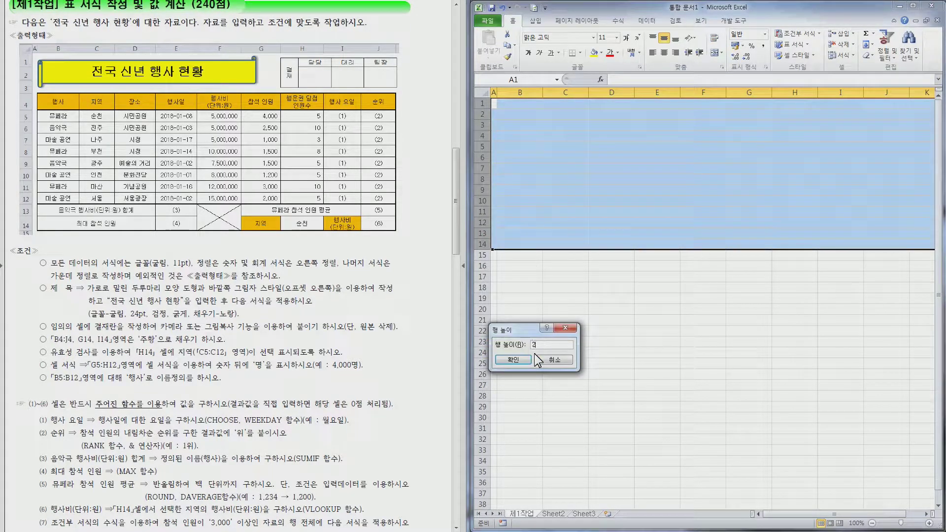
pyautogui.click(527, 360)
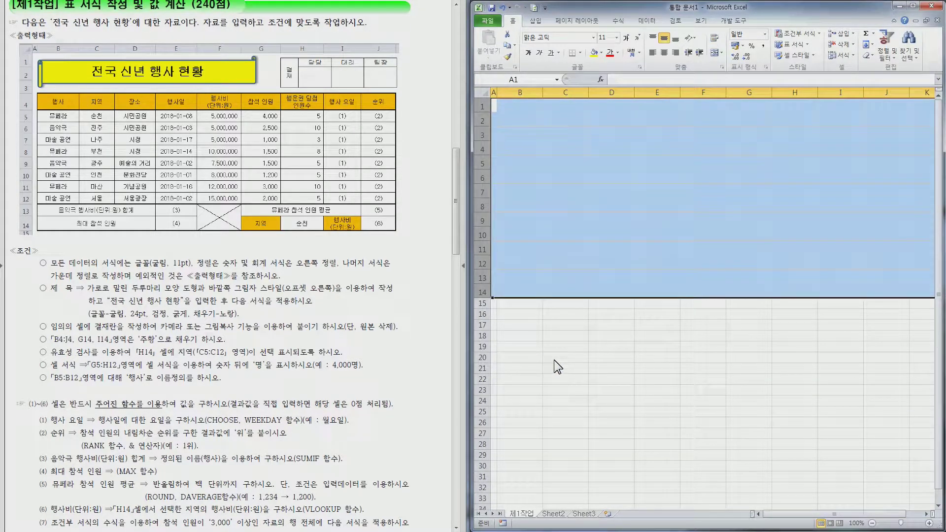
pyautogui.click(584, 223)
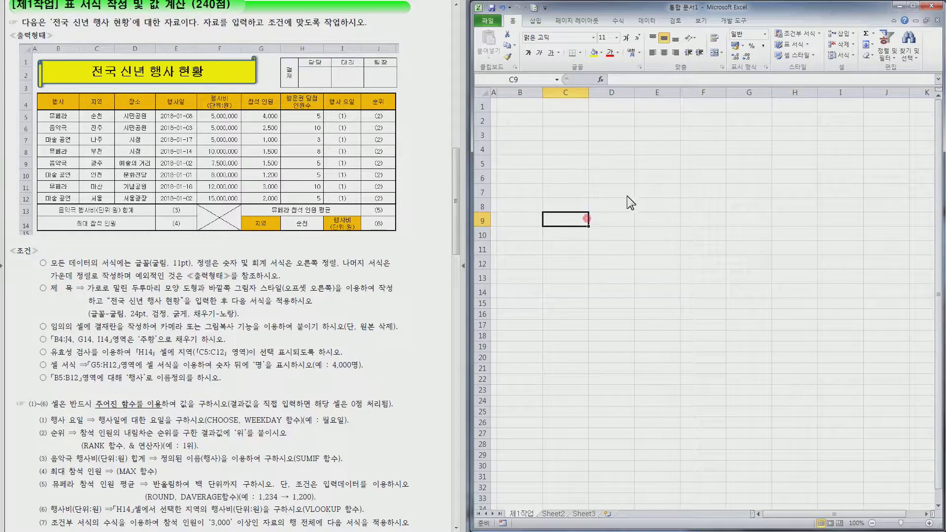
# Change the font of the entire worksheet to 굴림.
pyautogui.click(483, 96)
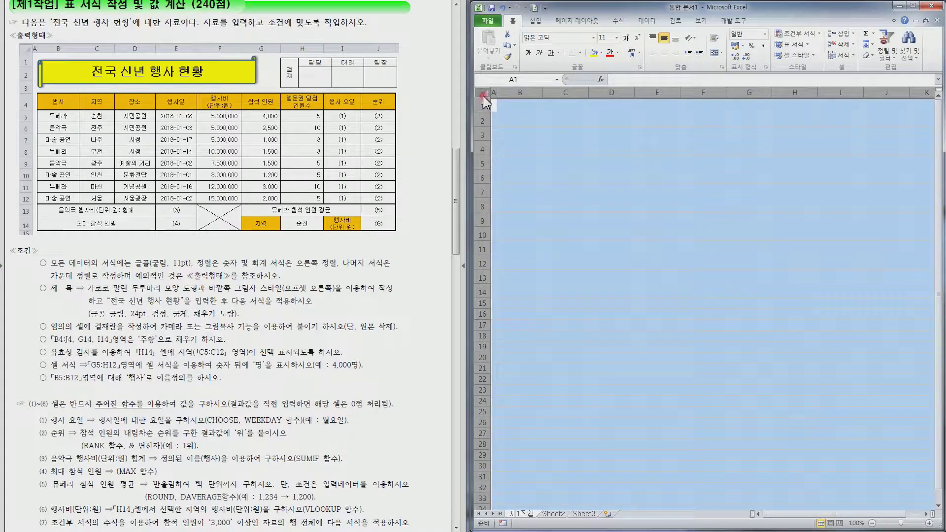
pyautogui.click(553, 39)
pyautogui.write('굴림')
pyautogui.press('Return')
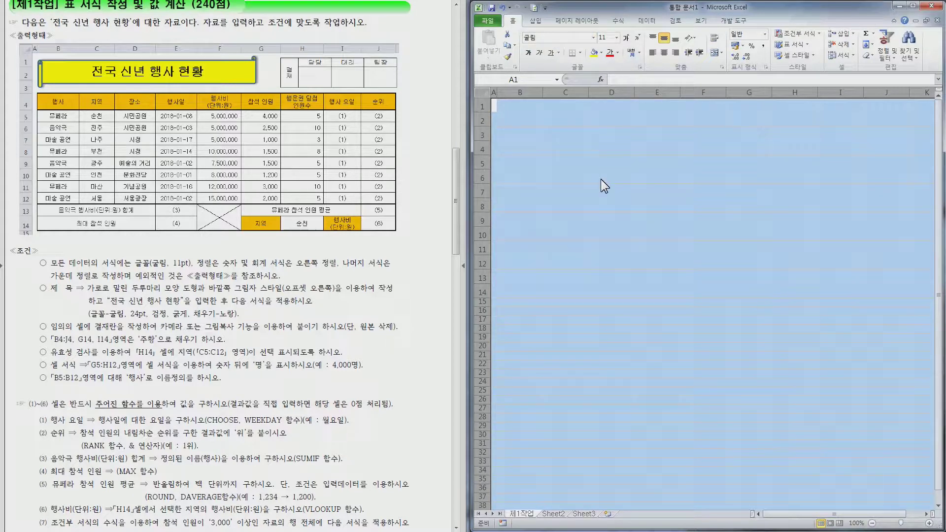
pyautogui.click(596, 200)
# Enter the headers 행사, 지역, 장소, 행사일 and the two-line 행사비 (단위:원) in cells B4:F4.
pyautogui.click(524, 149)
pyautogui.write('행사')
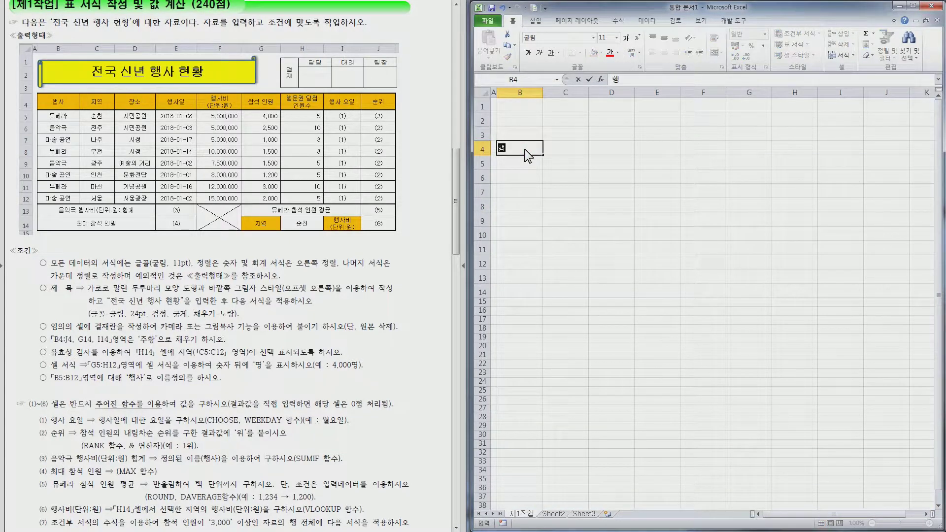
pyautogui.press('Tab')
pyautogui.write('지역')
pyautogui.press('Tab')
pyautogui.write('장소')
pyautogui.press('Tab')
pyautogui.write('행ㅅ사일')
pyautogui.press('Tab')
pyautogui.write('행사비 (단위:원)')
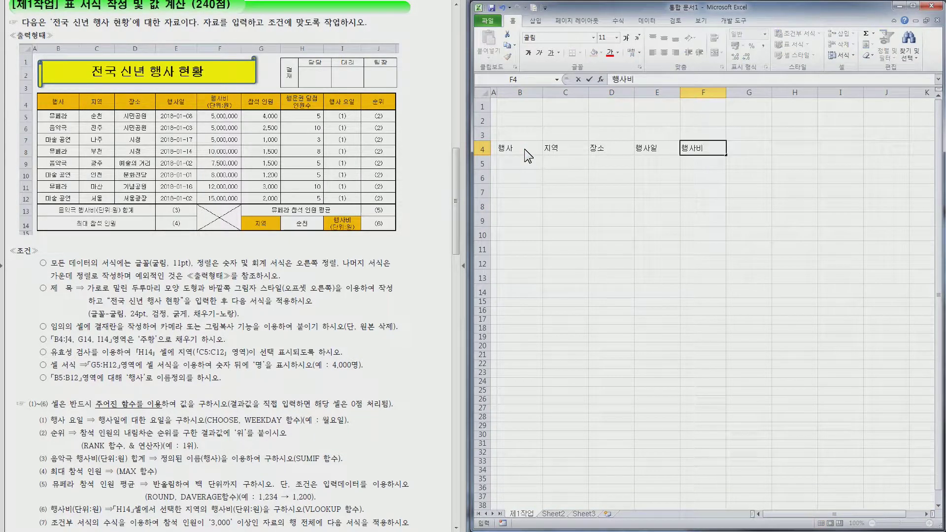
# Enter the headers 참석 인원, two-line 행운권 당첨 인원수, 행사 요일 and 순위 in cells G4:J4.
pyautogui.press('Tab')
pyautogui.write('참석 인원')
pyautogui.press('Tab')
pyautogui.write('행우ㄴ권 당첨 인원수')
pyautogui.press('Tab')
pyautogui.write('행사 요일')
pyautogui.press('Tab')
pyautogui.write('ㅅ순위')
pyautogui.press('Return')
# Fill the 행사 column B5:B12 with 뮤페라, 음악극, 마술 공연, 뮤페라, 음악극, 마술 공연, 뮤페라, 마술 공연.
pyautogui.write('뮤페라')
pyautogui.press('Return')
pyautogui.write('음악극')
pyautogui.press('Return')
pyautogui.write('마술 공연 뮤페라 음악극 마술 공연 뮤페라 마술 공연')
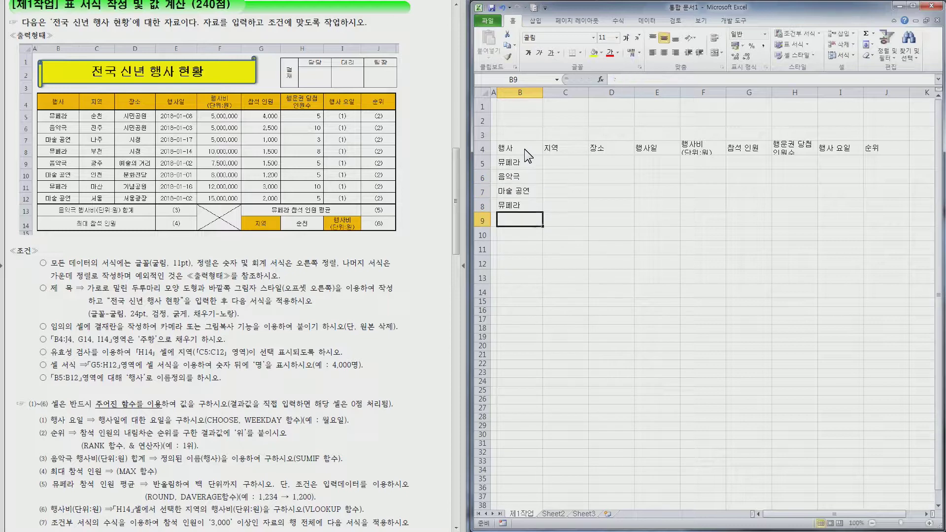
# Fill the 지역 column C5:C12 with 순천, 전주, 나주, 부천, 광주, 인천, 마산, 서울.
pyautogui.press('Up')
pyautogui.press('Right')
pyautogui.hotkey('ctrl', 'Up')
pyautogui.press('Down')
pyautogui.write('순청 전주 나주 부천 광주 인천 마산 서울')
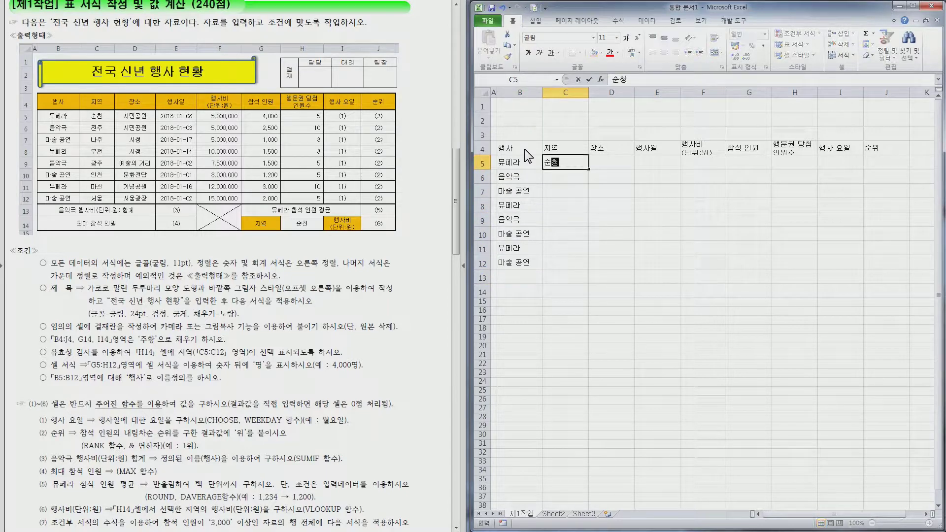
# Fill the 장소 column D5:D12 with 시민공원, 시민공원, 시청, 시청, 예술의 거리, 문화전당, 기념공원, 서울광장.
pyautogui.press('Up')
pyautogui.press('Up')
pyautogui.press('Right')
pyautogui.hotkey('ctrl', 'Up')
pyautogui.press('Down')
pyautogui.write('시민공원 시민공원 시청 시청 예술의 거리')
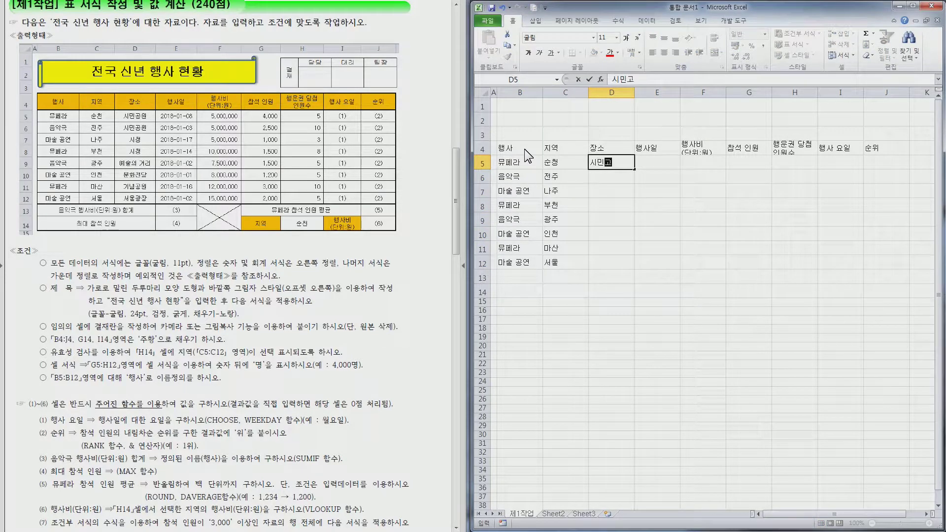
pyautogui.write(' 문화전당 기념공원 서울광장')
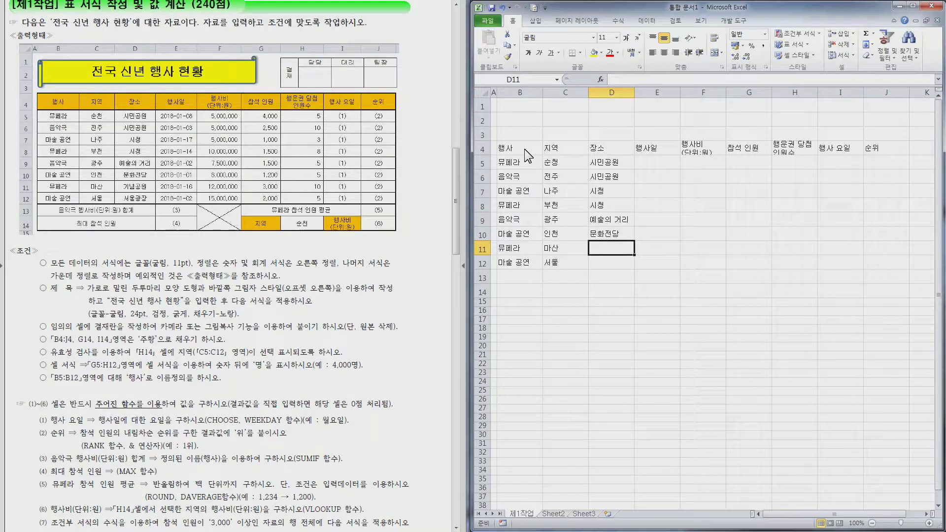
# Enter the event dates 1/8, 1/3, 1-17, 1-14, 1-2, 1-1, 1-16 and 1-2 in cells E5:E12.
pyautogui.press('Right')
pyautogui.hotkey('ctrl', 'Up')
pyautogui.press('Down')
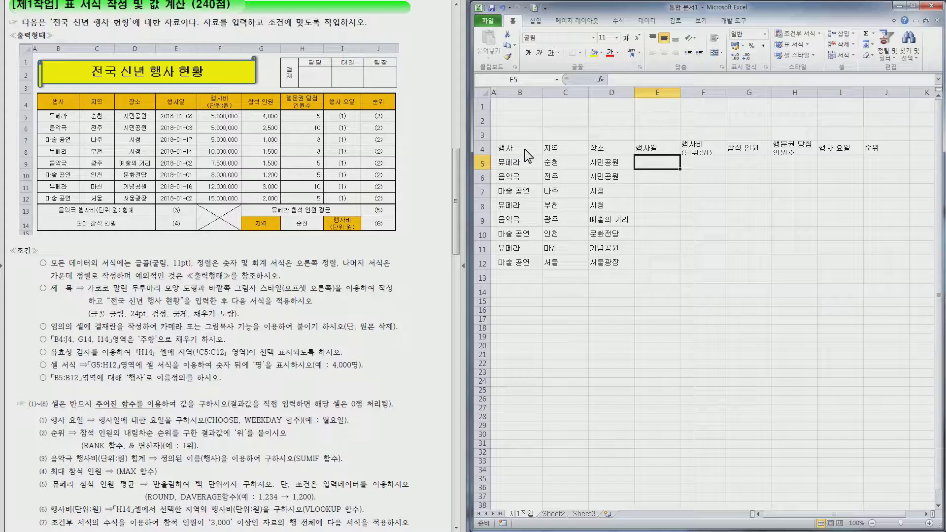
pyautogui.write('1/8')
pyautogui.press('Return')
pyautogui.press('Up')
pyautogui.press('Down')
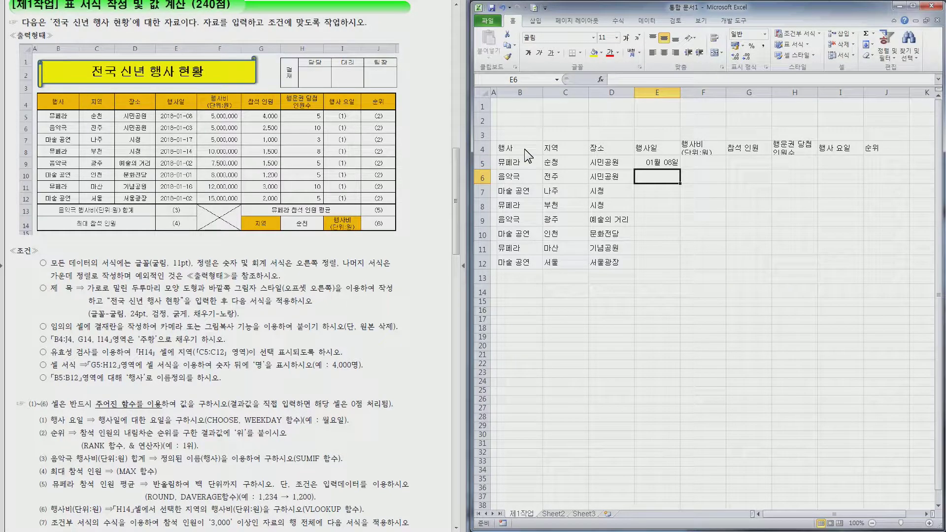
pyautogui.write('1/3')
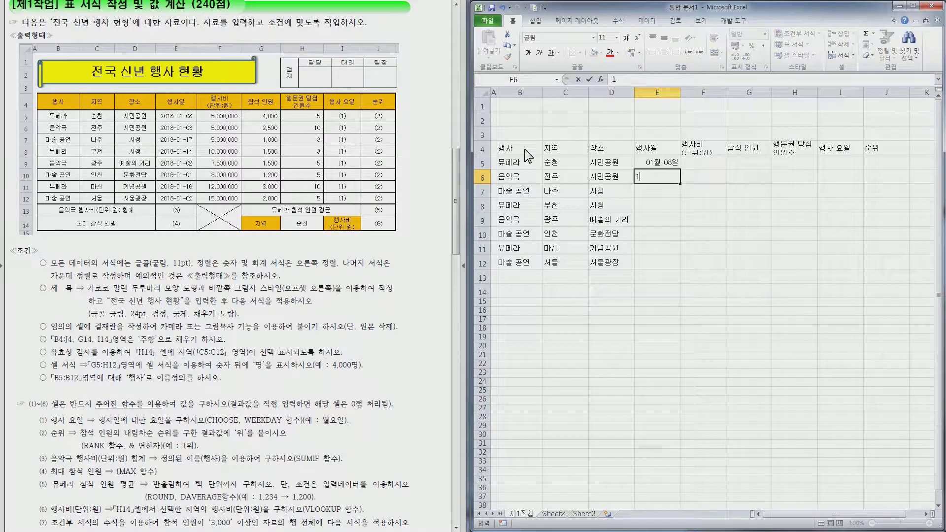
pyautogui.press('Return')
pyautogui.write('1-17 1-14 1-2 1-1 1-16 1-')
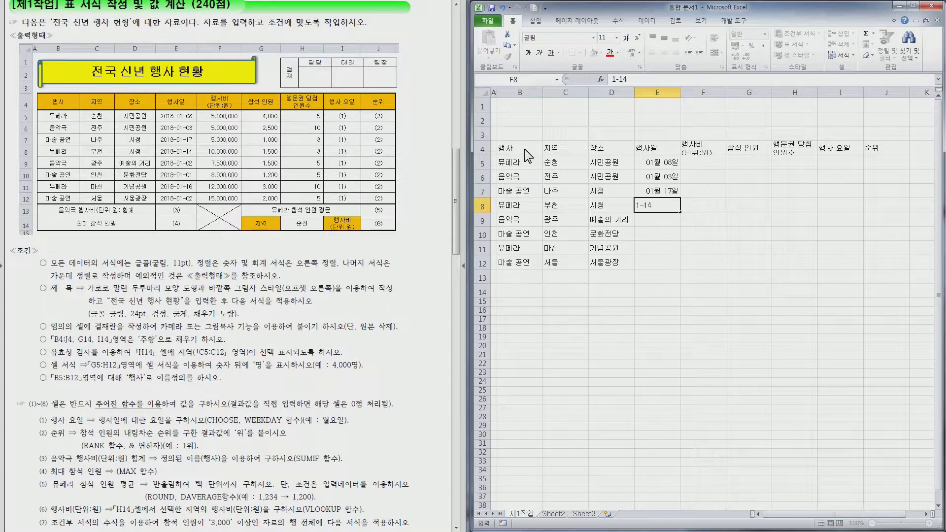
pyautogui.write('2')
pyautogui.press('Return')
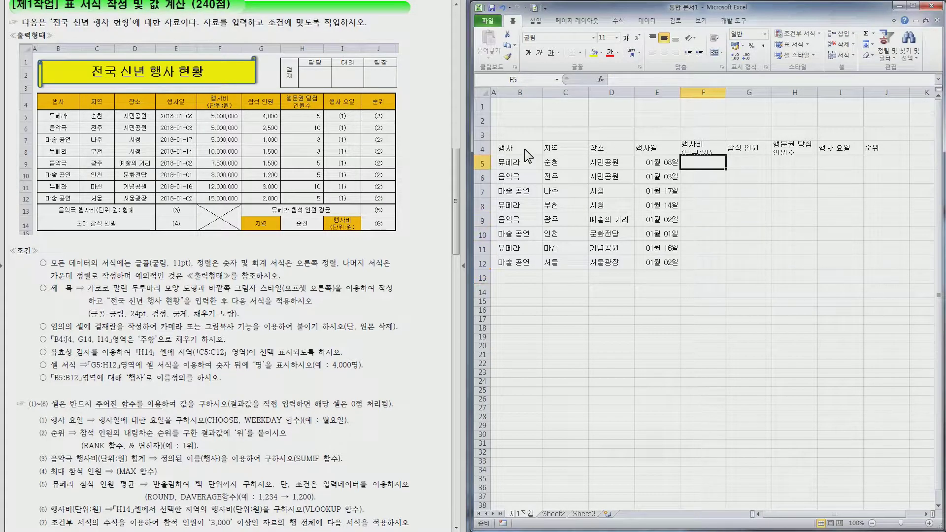
# Enter costs 5000000, 5000000, 5000000, 10000000, 7500000, 8000000, 12000000, 15000000 in F5:F12 and attendance 4000, 2500, 1000, 1500, 1500, 1200, 3000, 2000 in G5:G12.
pyautogui.write('500')
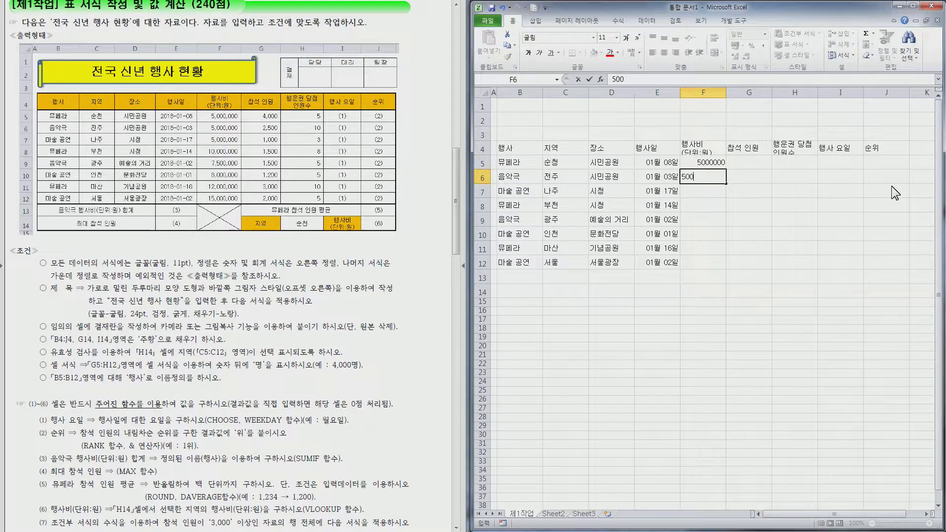
pyautogui.write('0000')
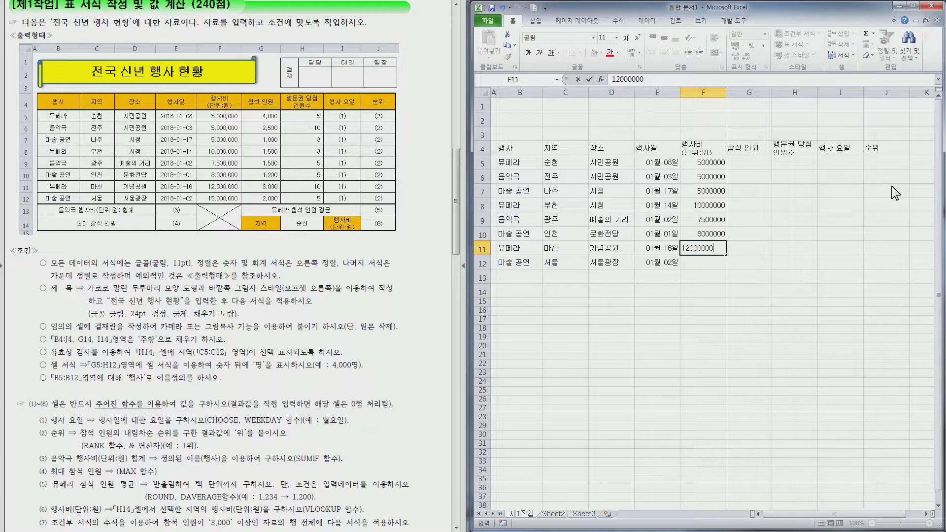
pyautogui.write(' 5000000 5000000 10000000 7500000 8000000 12000000 15000000 4000 2500 1000 1500 1500 1200 3000 2000')
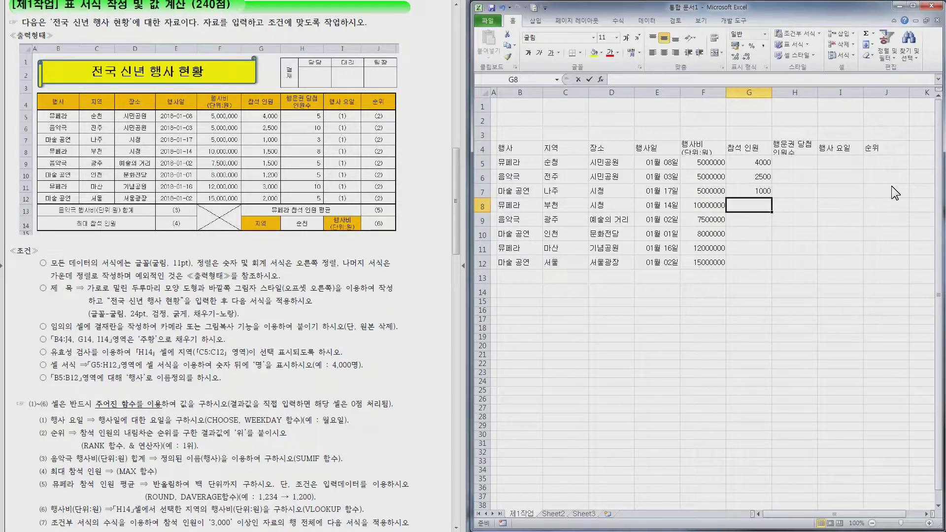
# Enter the prize winner counts 5, 10, 3, 8, 5, 5, 10 and 5 in cells H5:H12.
pyautogui.press('Tab')
pyautogui.press('Up')
pyautogui.press('Up')
pyautogui.press('Up')
pyautogui.press('Up')
pyautogui.press('Up')
pyautogui.press('Up')
pyautogui.press('Up')
pyautogui.write('5 10 3 8 5 5 10 5')
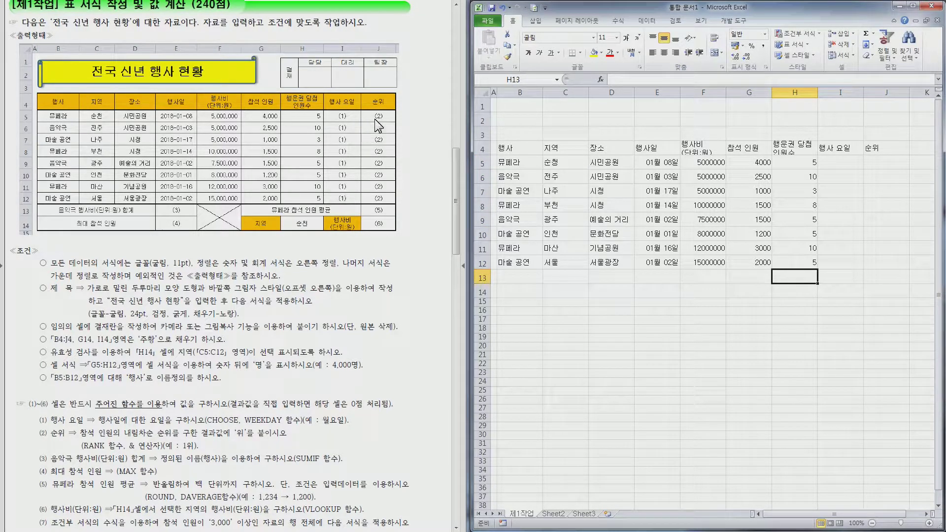
# Enter the summary labels 음악극 행사비(단위:원)합계 in B13 and 최대 참석 인원 in B14.
pyautogui.click(529, 281)
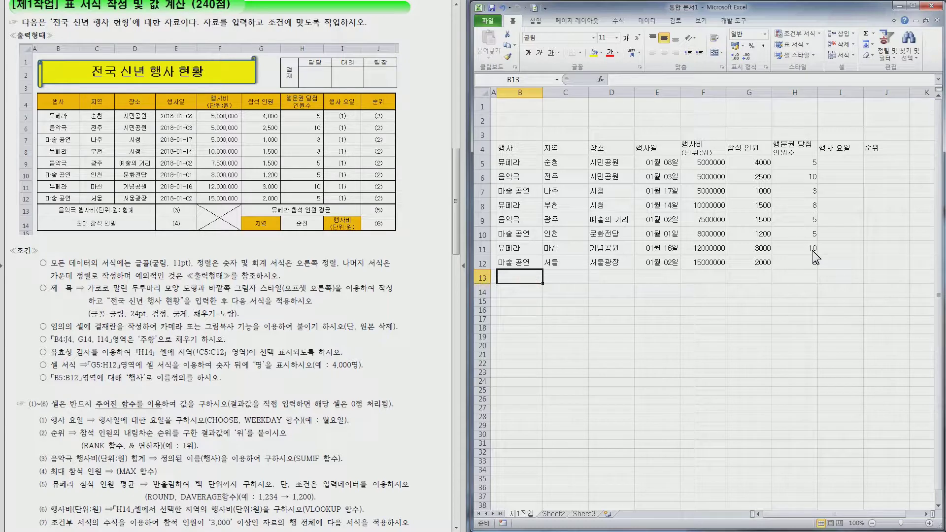
pyautogui.write('음악그')
pyautogui.write(' 행사비(단위:원)합계')
pyautogui.press('Return')
pyautogui.write('최대 참석 인원')
# Enter the label 뮤페라 참석 인원 평균 in cell G13.
pyautogui.press('Up')
pyautogui.press('Right')
pyautogui.press('Right')
pyautogui.press('Right')
pyautogui.press('Right')
pyautogui.press('Right')
pyautogui.write('뮤페라 참석 인원 평균')
pyautogui.press('Return')
# Enter 지역 in G14 and the two-line label 행사비 (단위:원) in I14.
pyautogui.write('지역')
pyautogui.press('Right')
pyautogui.press('Right')
pyautogui.write('행사비')
pyautogui.hotkey('alt', 'Return')
pyautogui.write('(단위:원)')
pyautogui.press('Return')
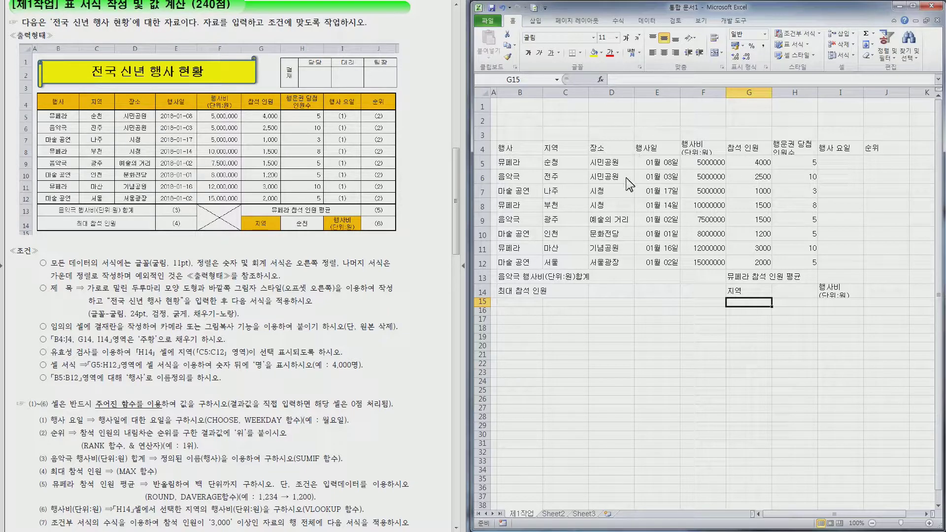
# Apply all borders and a thick outer box border to the table range B4:J14.
pyautogui.moveTo(527, 149); pyautogui.dragTo(877, 287)
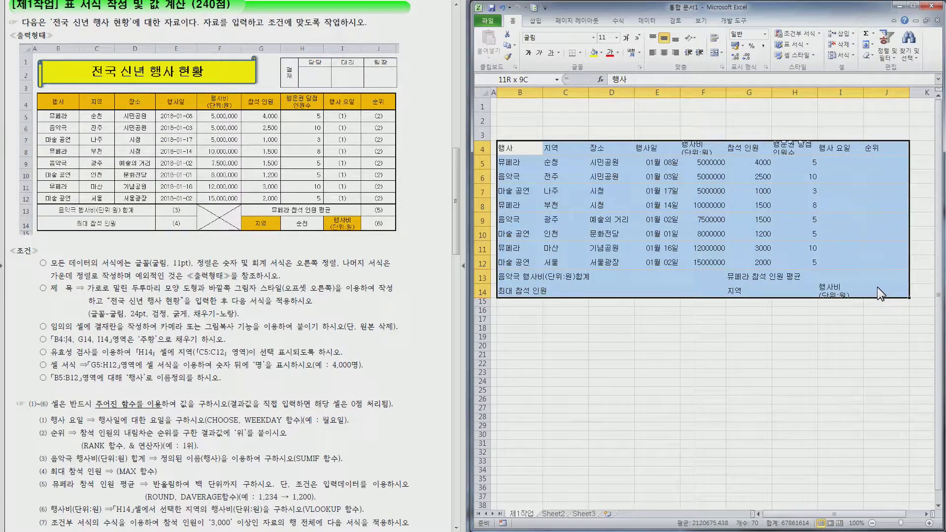
pyautogui.click(581, 52)
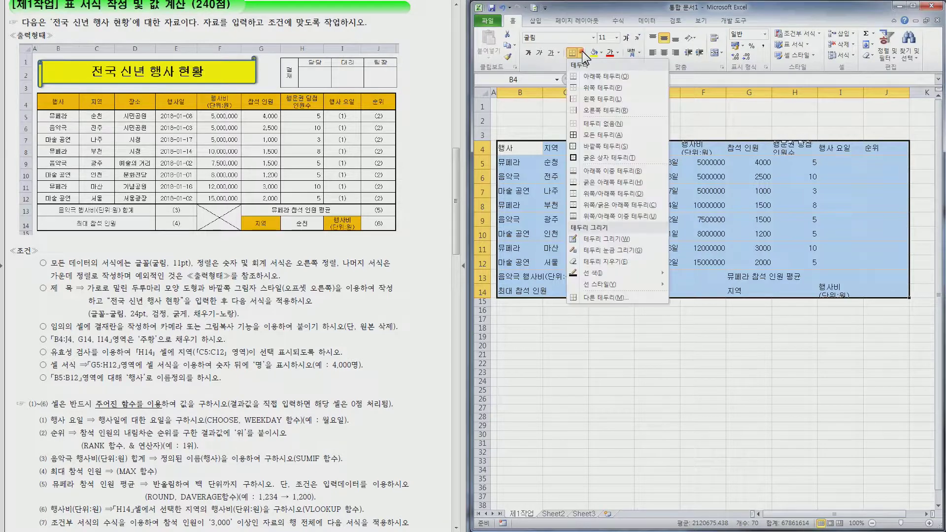
pyautogui.click(618, 135)
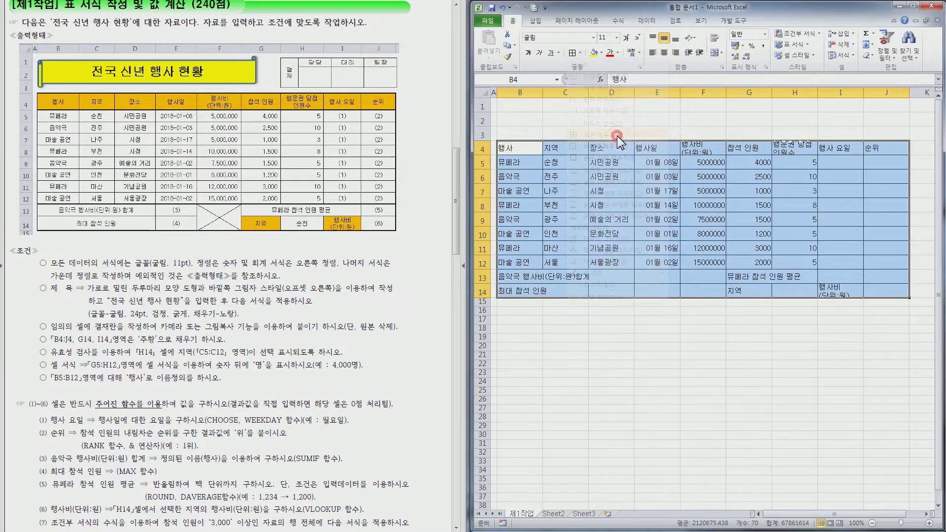
pyautogui.click(581, 52)
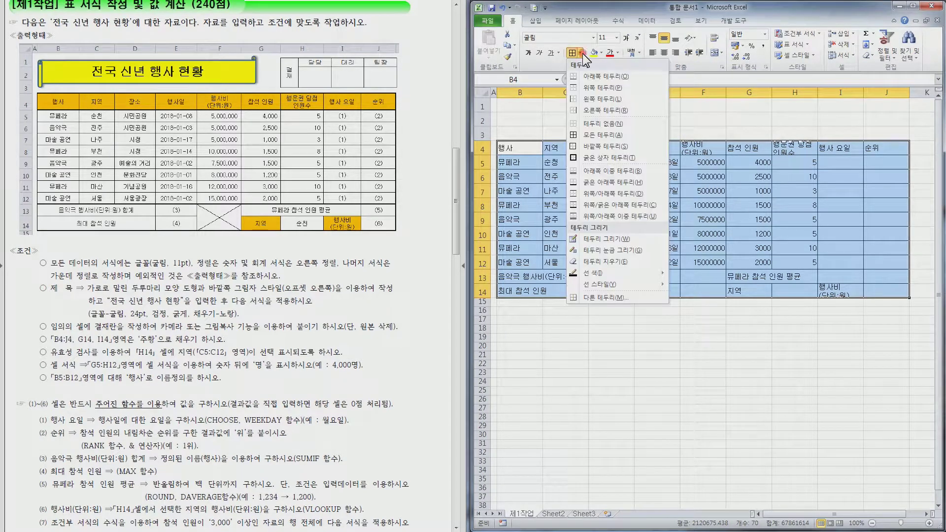
pyautogui.click(602, 159)
pyautogui.click(595, 346)
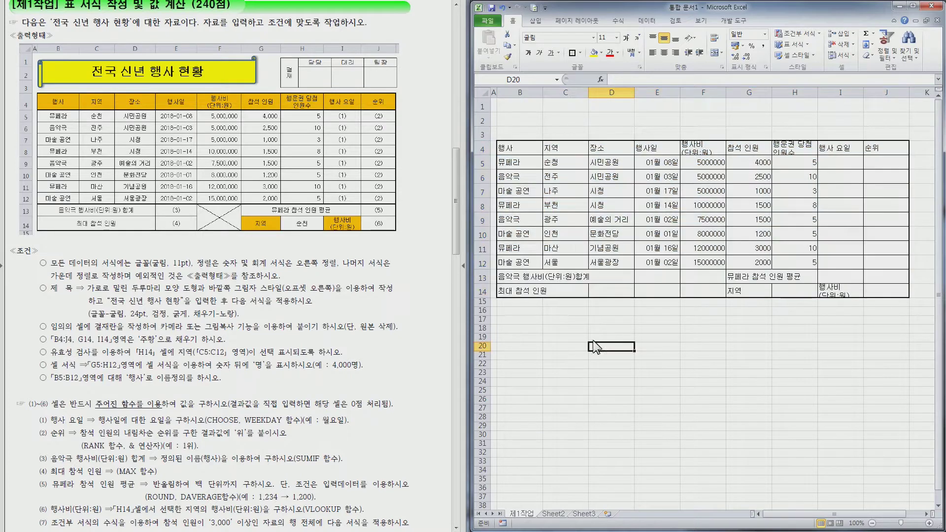
# Apply a thick outer box border to the header row B4:J4 and to the summary rows B13:J14.
pyautogui.moveTo(507, 149); pyautogui.dragTo(873, 151)
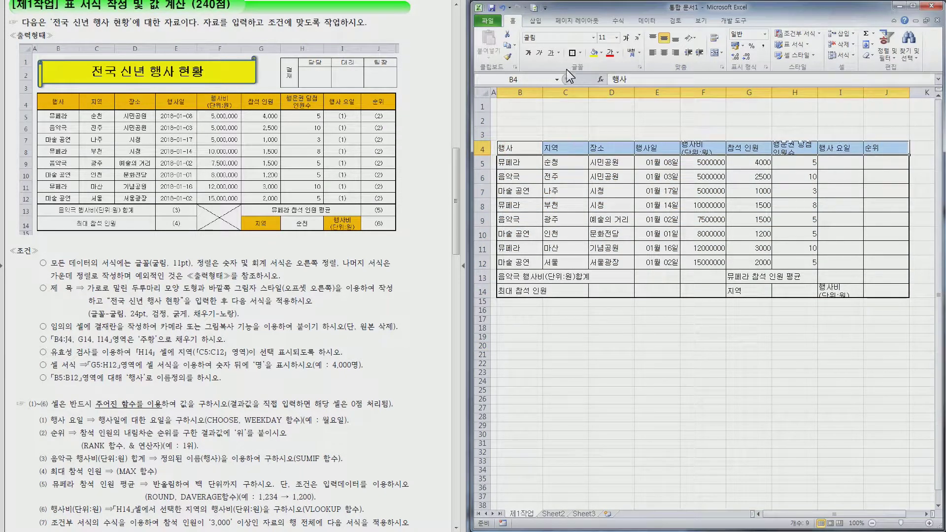
pyautogui.click(571, 54)
pyautogui.moveTo(513, 277); pyautogui.dragTo(885, 293)
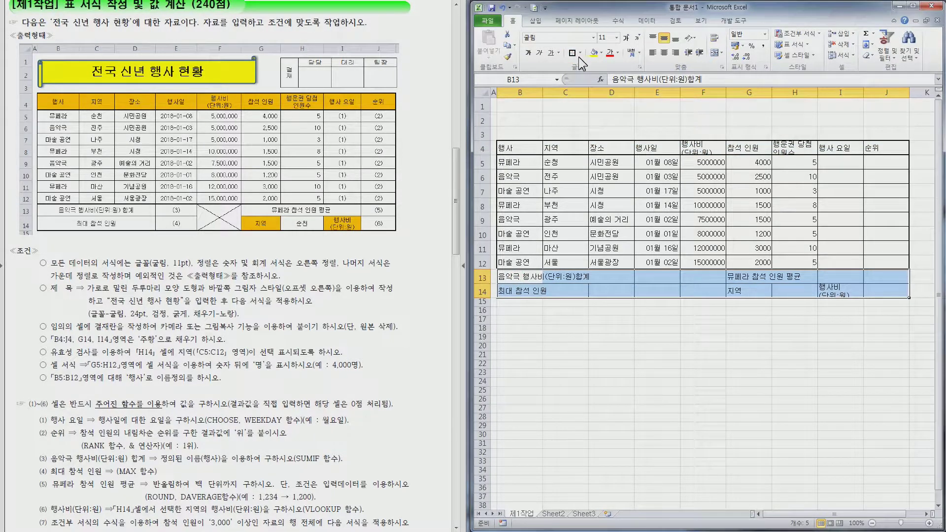
pyautogui.click(572, 56)
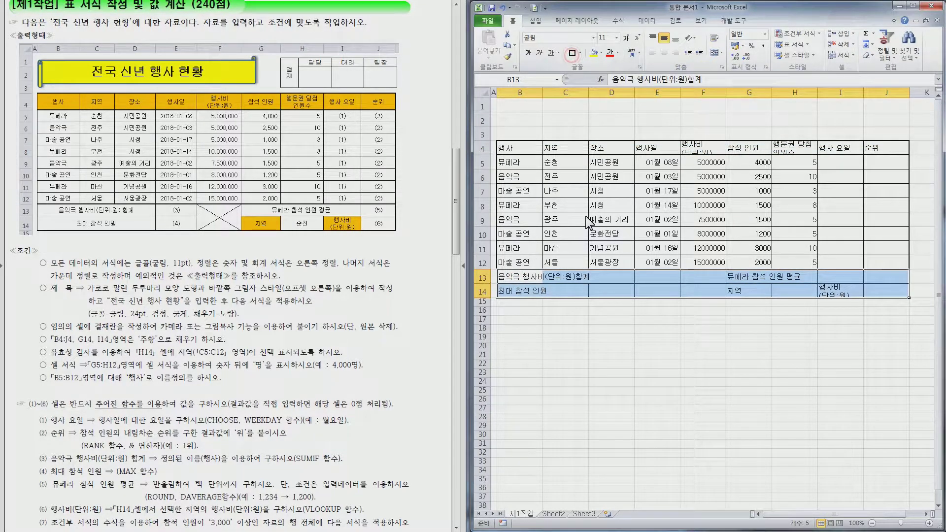
pyautogui.click(599, 223)
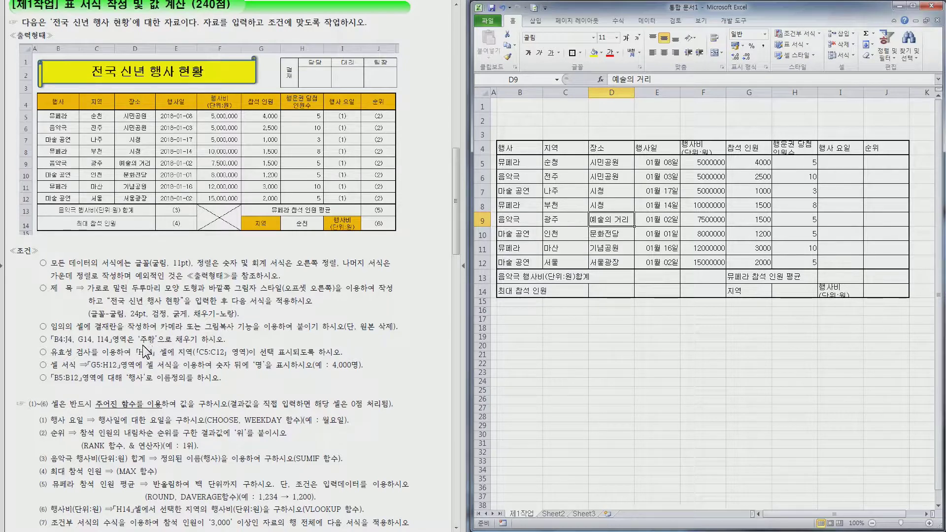
# Fill the header cells B4:J4 and the label cells G14 and I14 with the standard orange color.
pyautogui.moveTo(514, 150); pyautogui.dragTo(895, 147)
pyautogui.click(601, 52)
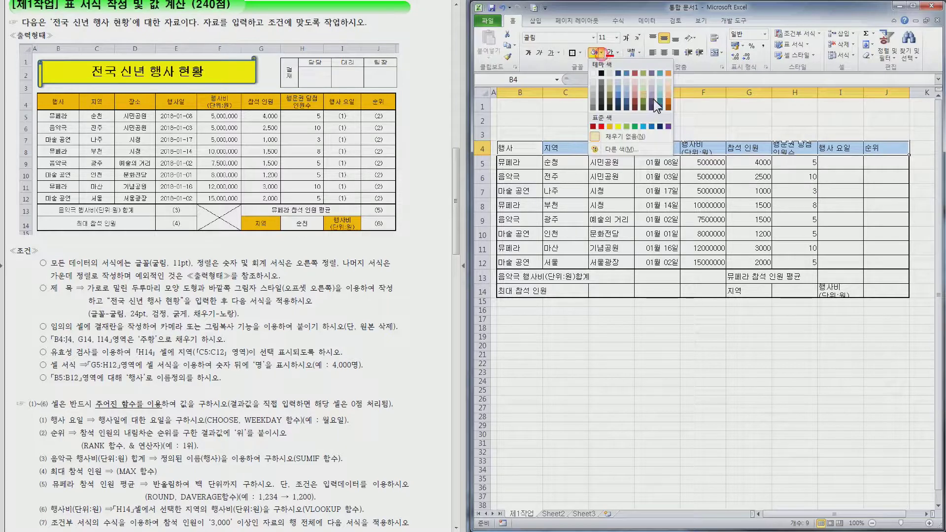
pyautogui.click(610, 126)
pyautogui.click(741, 296)
pyautogui.click(593, 52)
pyautogui.click(833, 294)
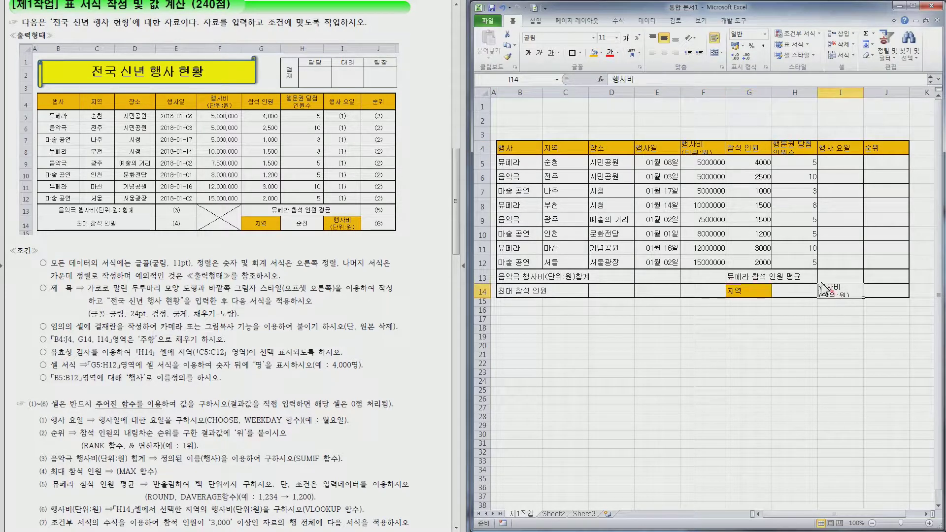
pyautogui.click(593, 52)
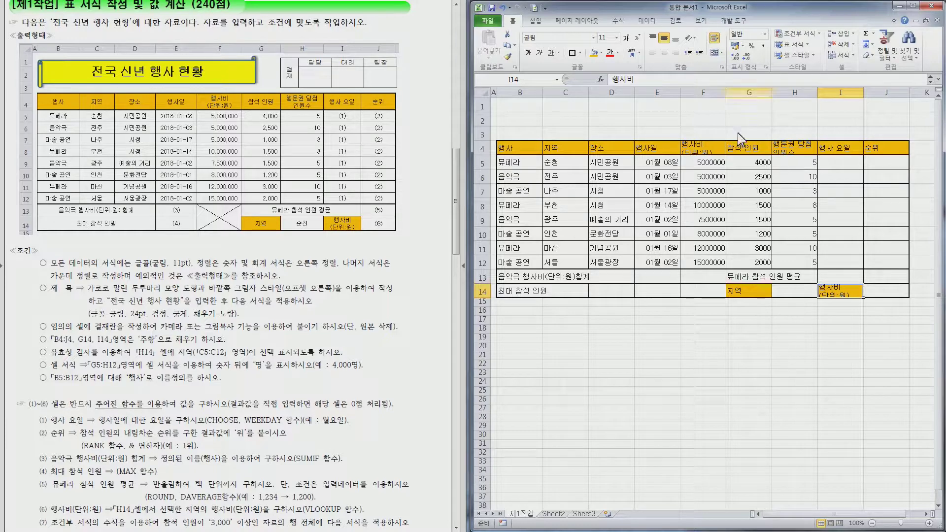
# Increase the heights of rows 4 and 14 to fit their two-line labels, and center the contents of B4:J14 horizontally.
pyautogui.click(710, 147)
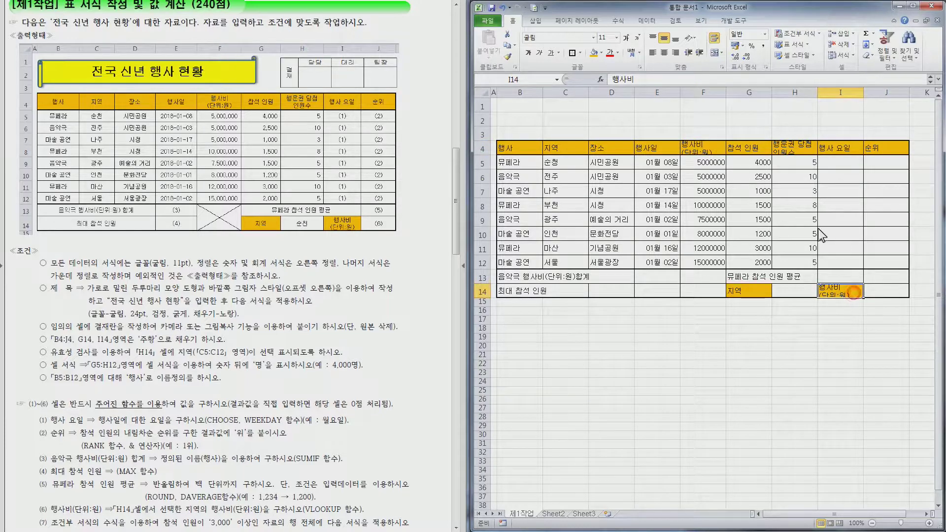
pyautogui.click(703, 147)
pyautogui.moveTo(487, 155); pyautogui.dragTo(483, 162)
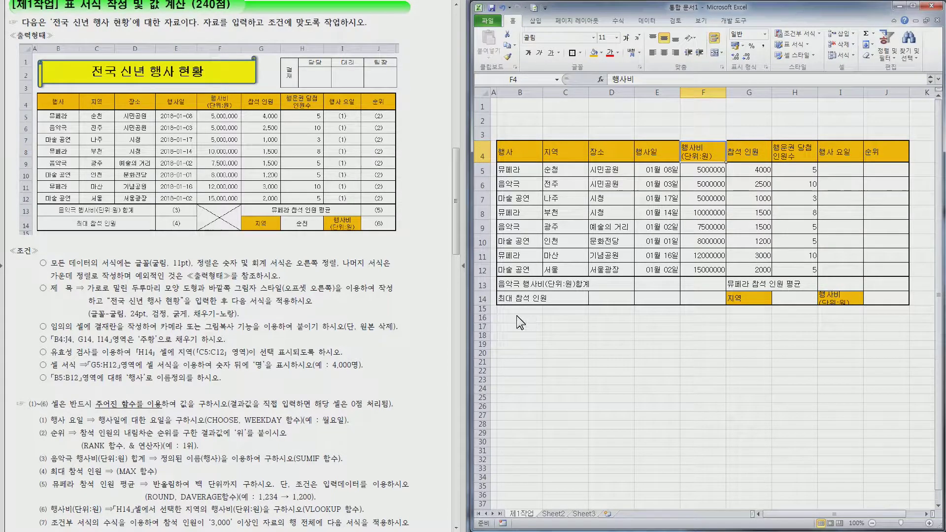
pyautogui.moveTo(483, 306); pyautogui.dragTo(482, 314)
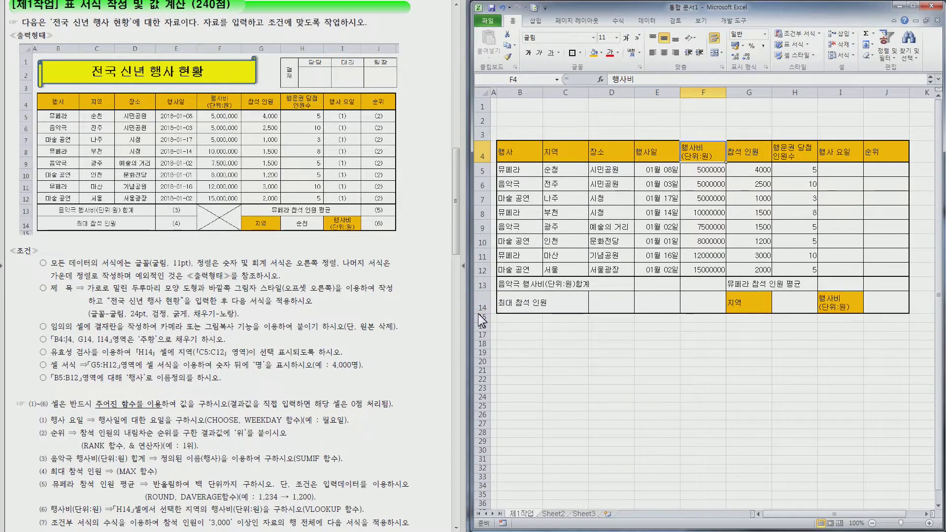
pyautogui.moveTo(530, 162); pyautogui.dragTo(892, 308)
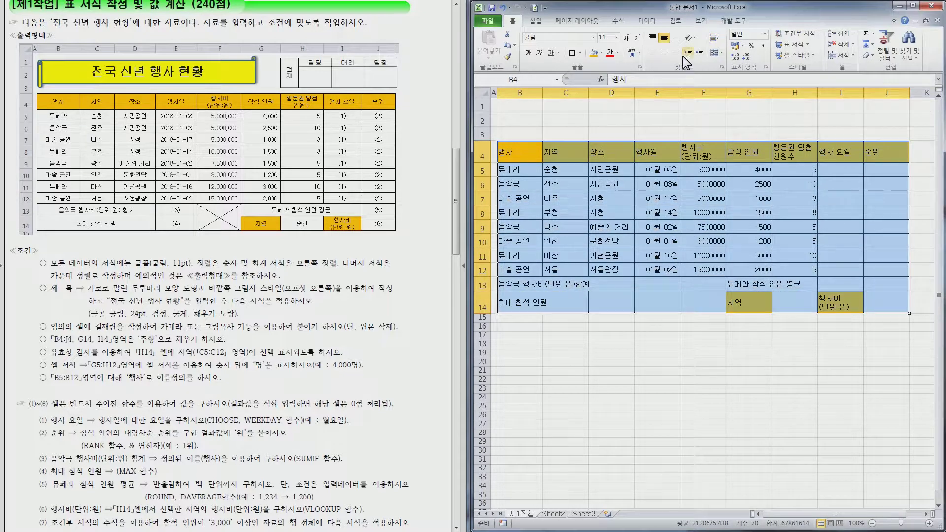
pyautogui.click(665, 54)
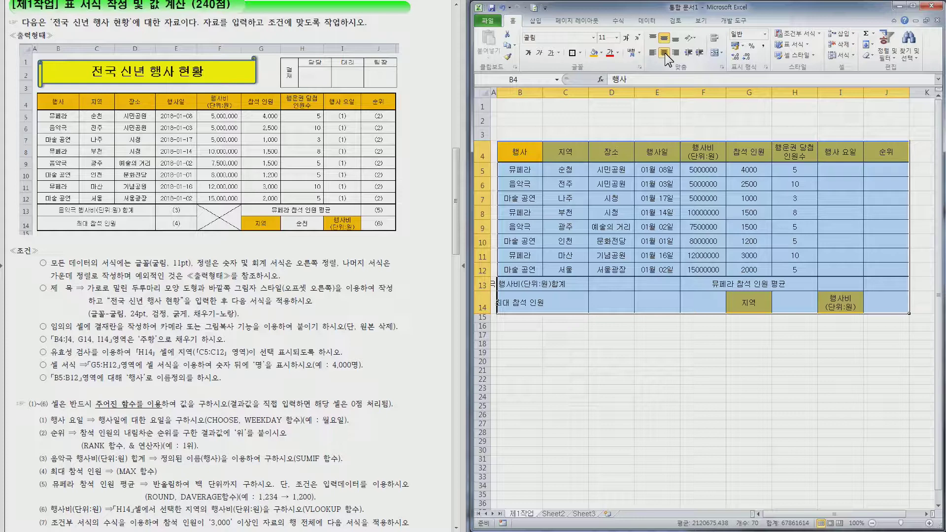
# Apply the comma style to F5:G12 and widen column F so its amounts fit.
pyautogui.moveTo(694, 169); pyautogui.dragTo(750, 272)
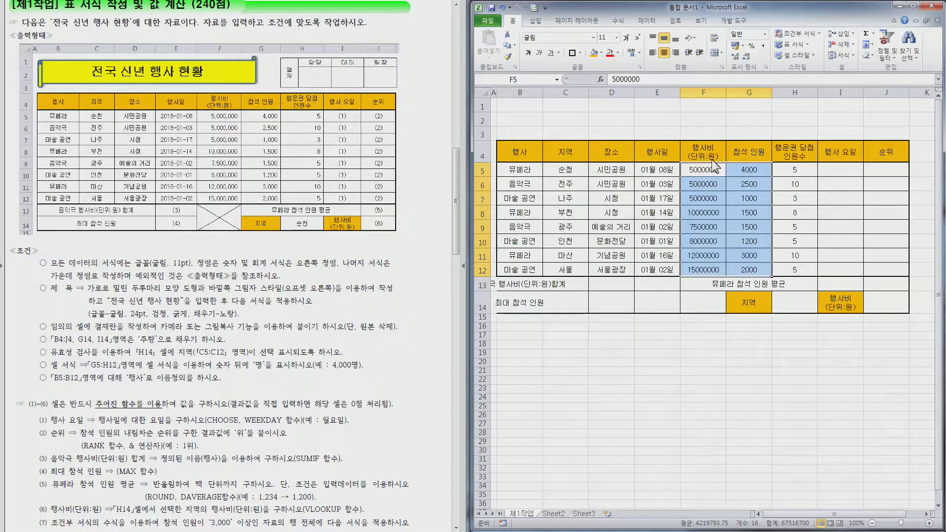
pyautogui.click(762, 47)
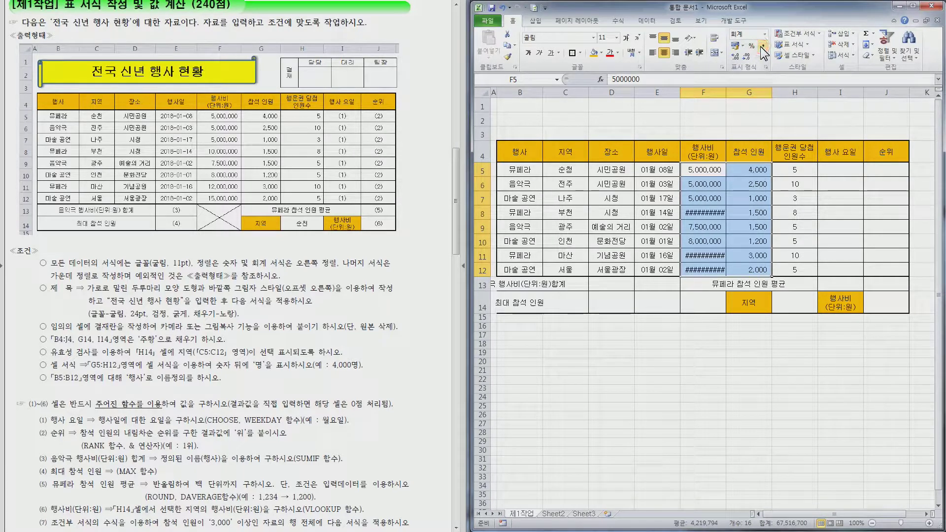
pyautogui.moveTo(727, 94); pyautogui.dragTo(734, 93)
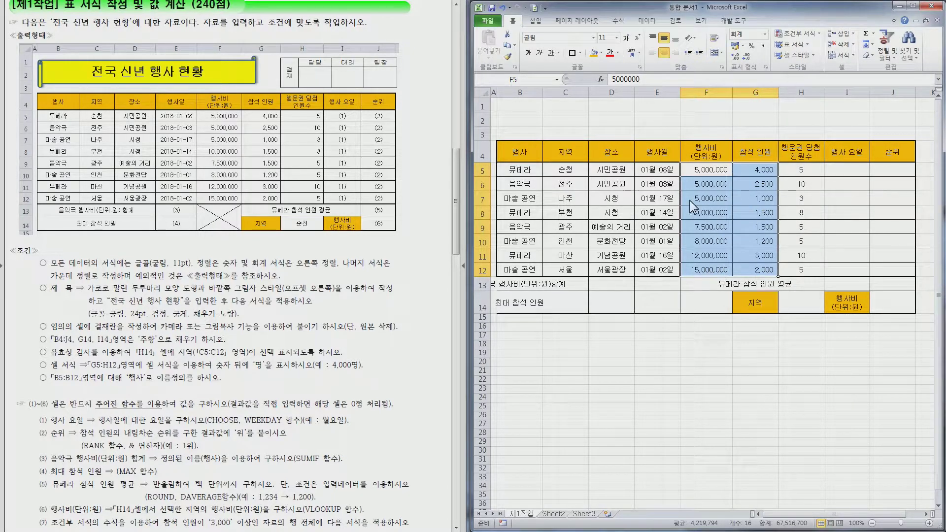
# Right-align the 행운권 당첨 인원수 values in H5:H12.
pyautogui.click(801, 171)
pyautogui.moveTo(801, 177); pyautogui.dragTo(801, 269)
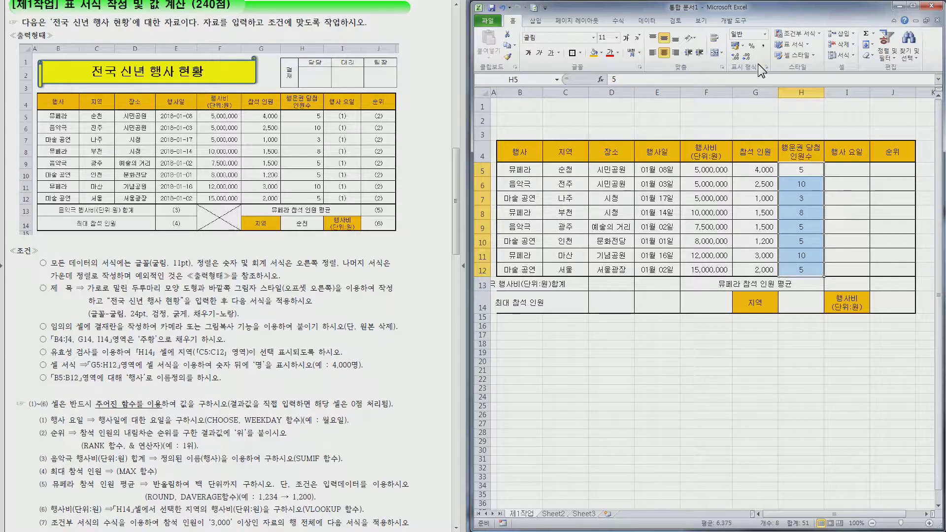
pyautogui.click(676, 52)
# Format the 행사일 dates in E5:E12 as short dates (간단한 날짜) and widen column E slightly.
pyautogui.moveTo(669, 171); pyautogui.dragTo(667, 271)
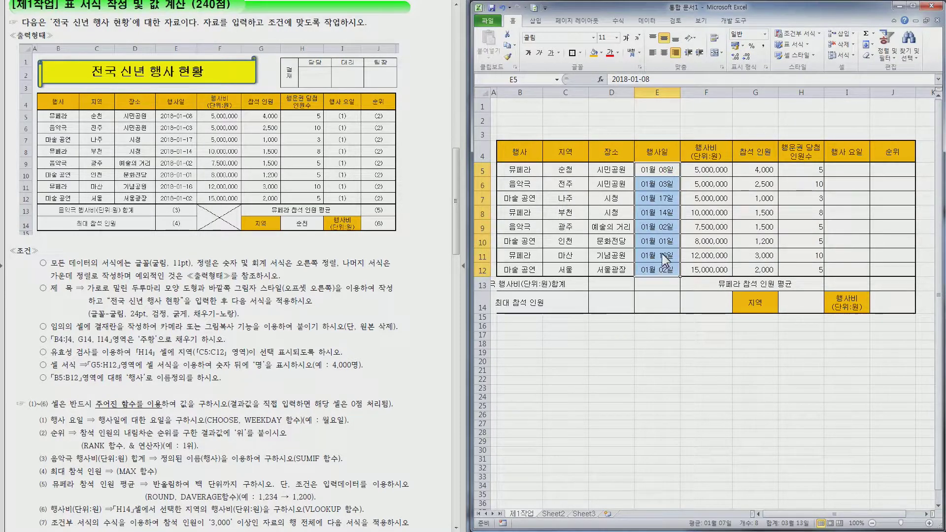
pyautogui.click(767, 35)
pyautogui.click(790, 140)
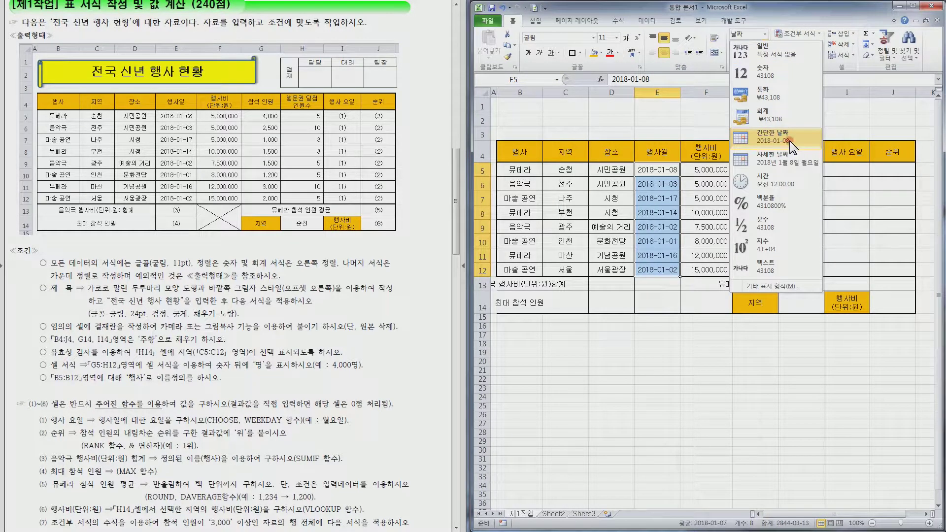
pyautogui.moveTo(681, 95); pyautogui.dragTo(689, 96)
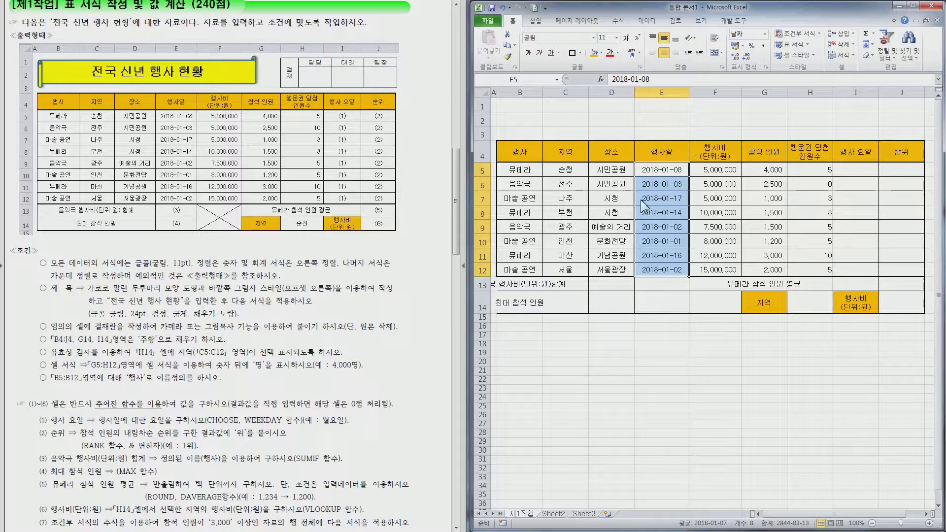
# Merge and center the ranges B13:D13, B14:D14, F13:F14 and G13:I13 in the summary rows.
pyautogui.moveTo(519, 285); pyautogui.dragTo(611, 285)
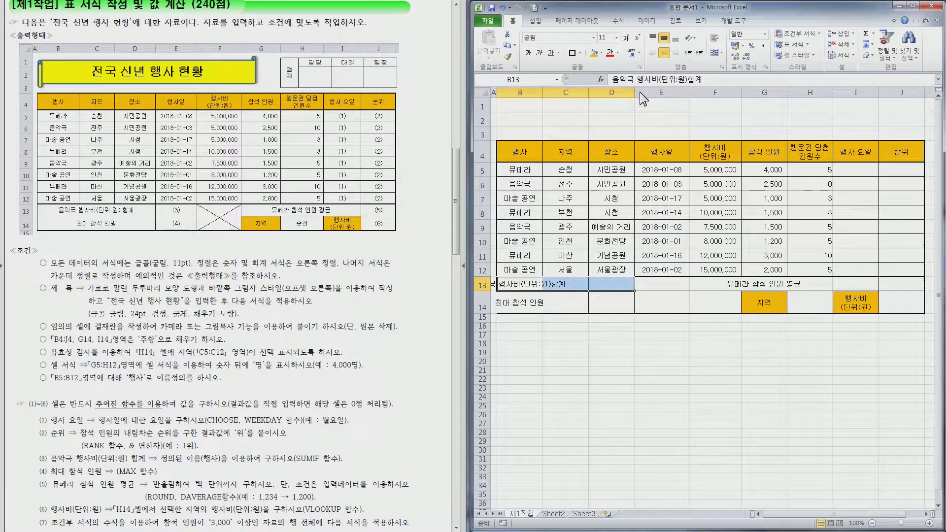
pyautogui.click(714, 52)
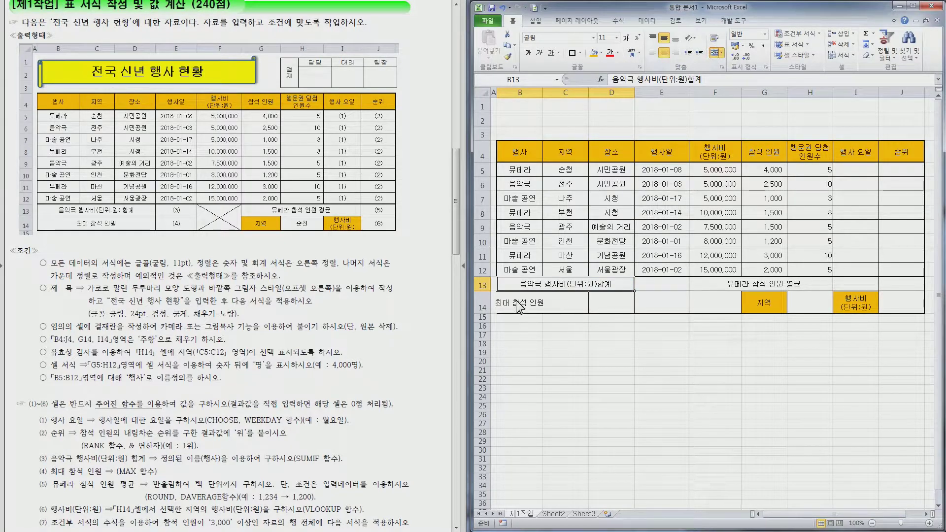
pyautogui.moveTo(516, 301); pyautogui.dragTo(611, 309)
pyautogui.click(715, 52)
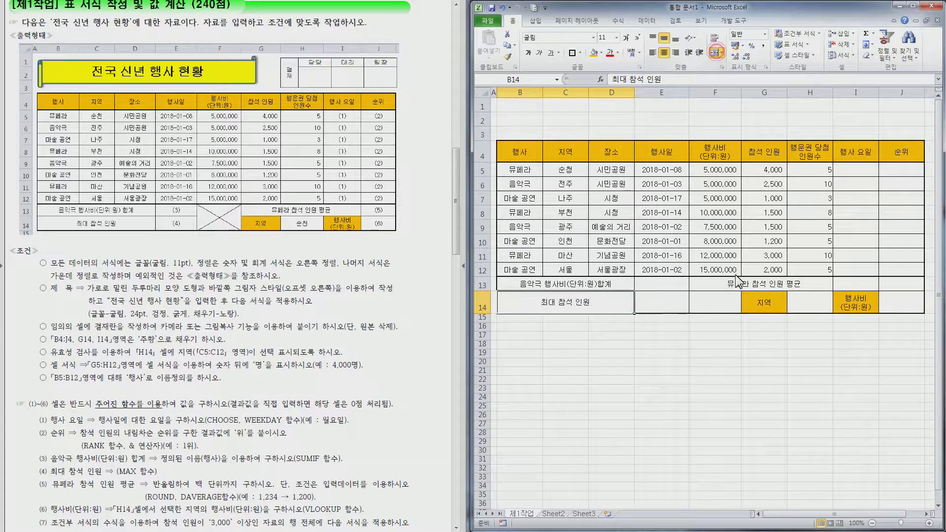
pyautogui.moveTo(723, 298); pyautogui.dragTo(719, 284)
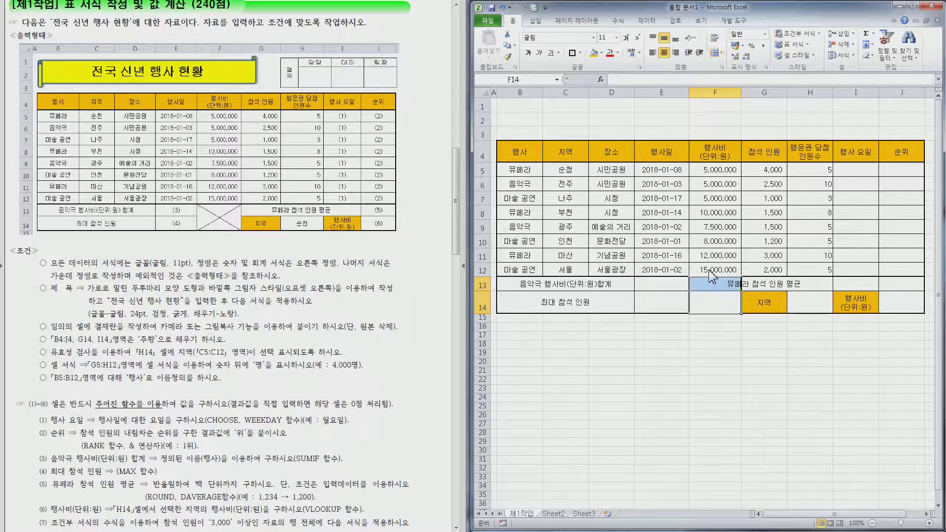
pyautogui.click(718, 55)
pyautogui.moveTo(769, 284); pyautogui.dragTo(841, 288)
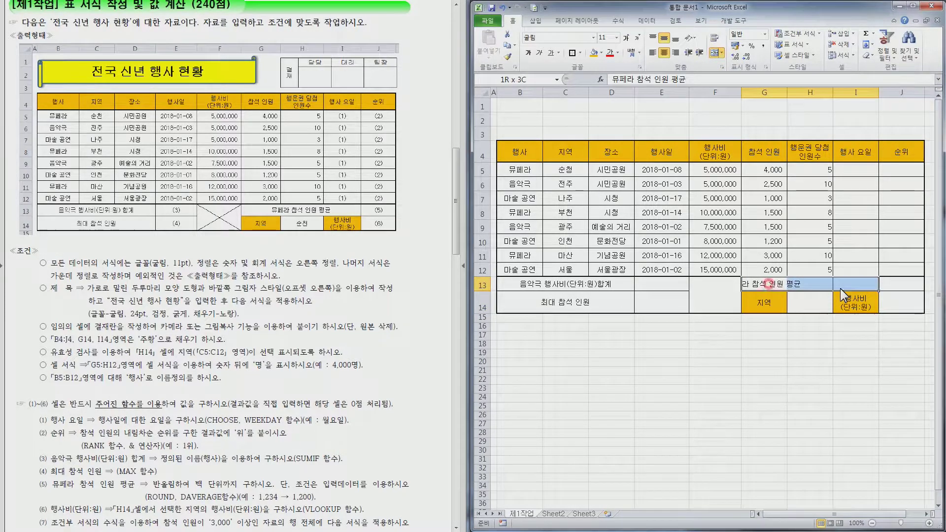
pyautogui.click(714, 55)
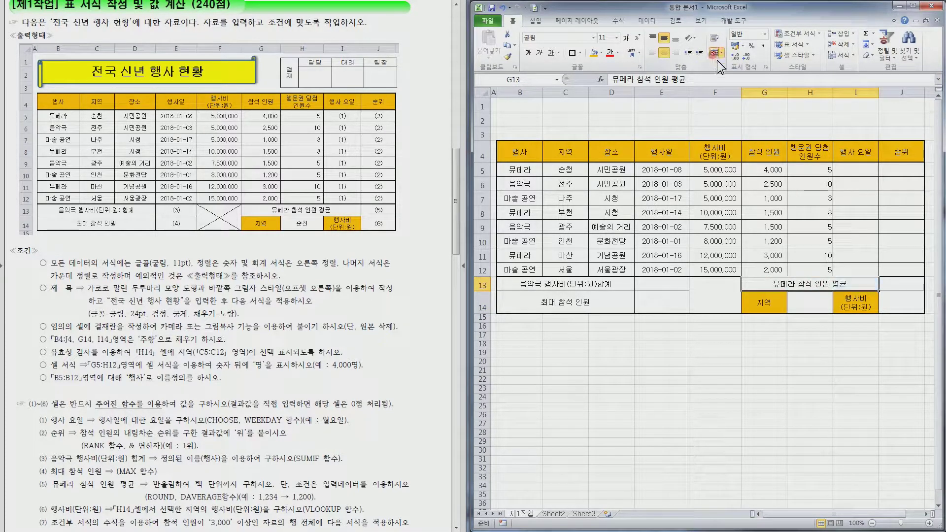
# Add both diagonal borders to the merged cell F13:F14 so that they form an X.
pyautogui.click(721, 370)
pyautogui.rightClick(721, 299)
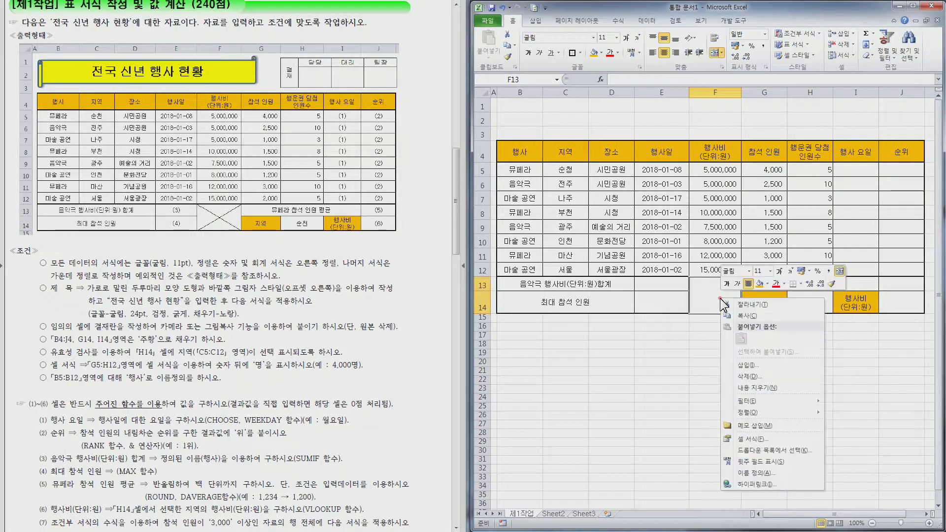
pyautogui.click(756, 440)
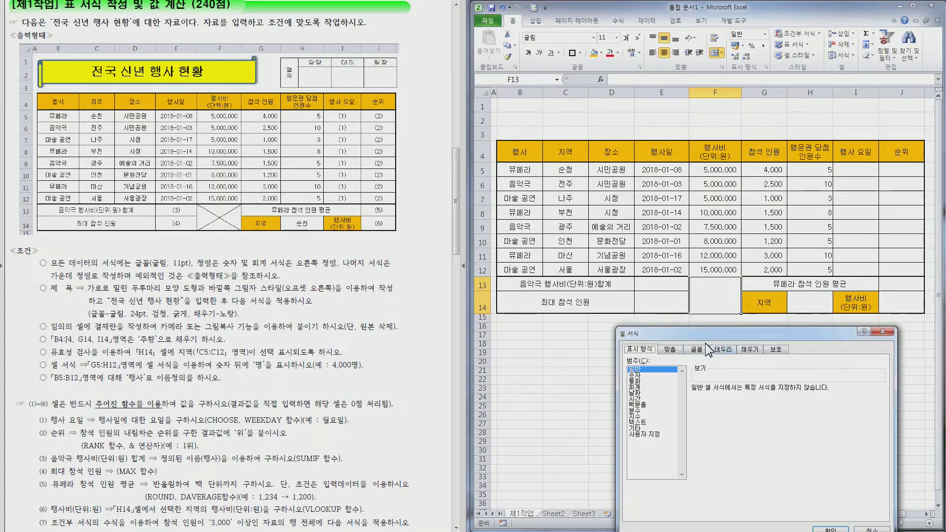
pyautogui.click(720, 343)
pyautogui.moveTo(726, 336); pyautogui.dragTo(694, 220)
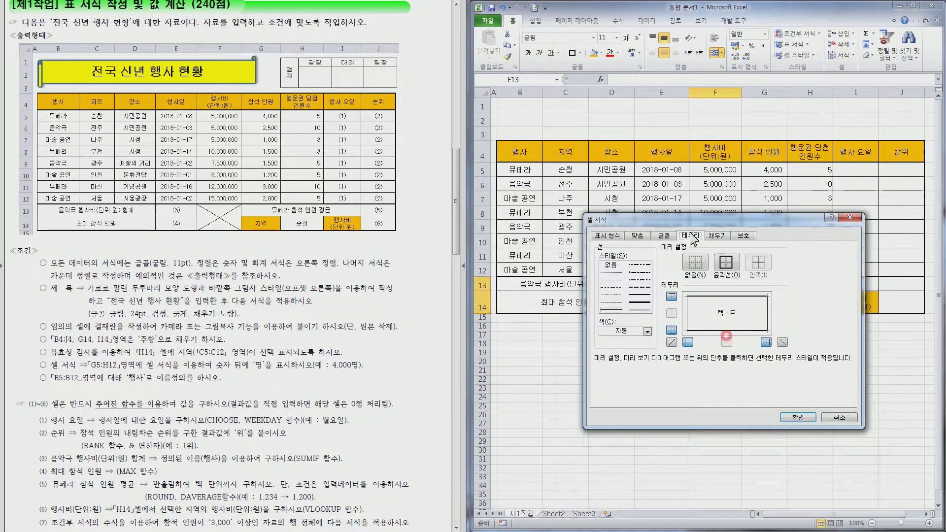
pyautogui.click(671, 343)
pyautogui.click(782, 342)
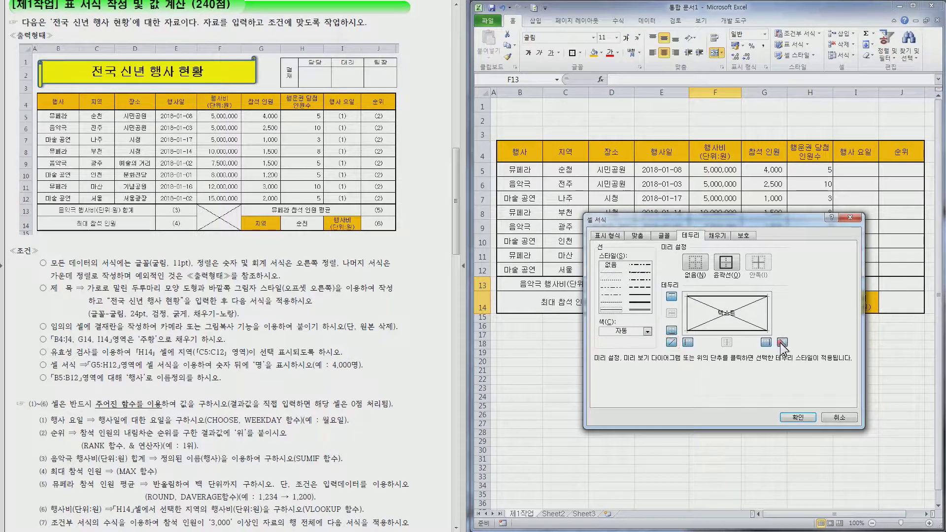
pyautogui.click(795, 418)
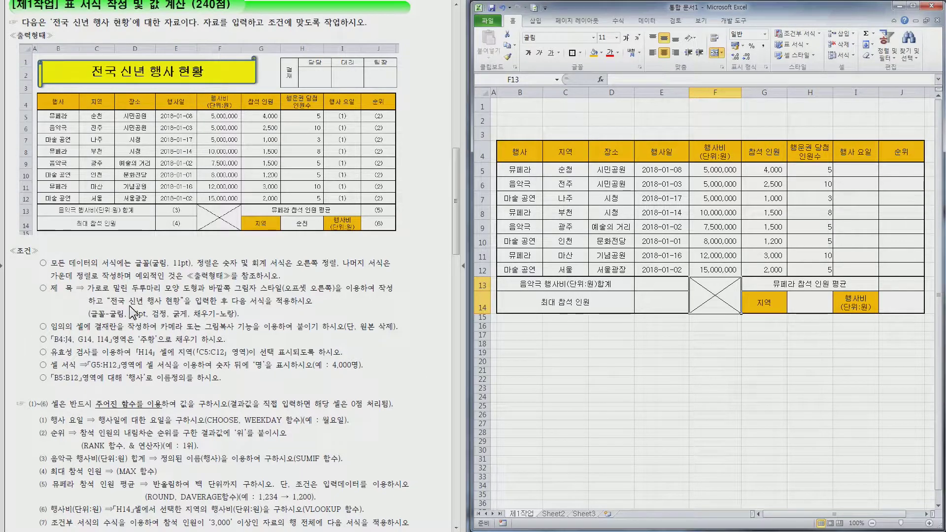
# Draw a horizontal scroll shape about 13.9 cm wide and 1.9 cm high above the table, with the text 전국 신년 행사 현황.
pyautogui.click(537, 19)
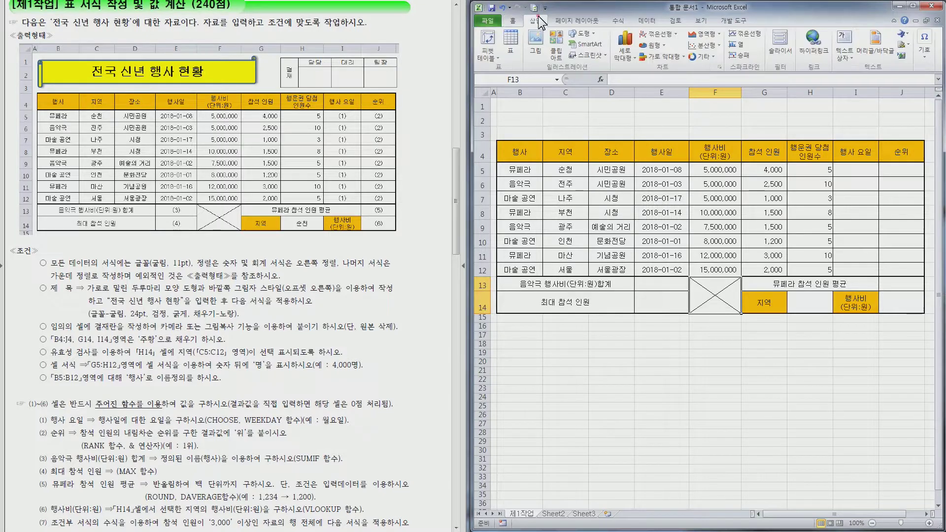
pyautogui.click(583, 34)
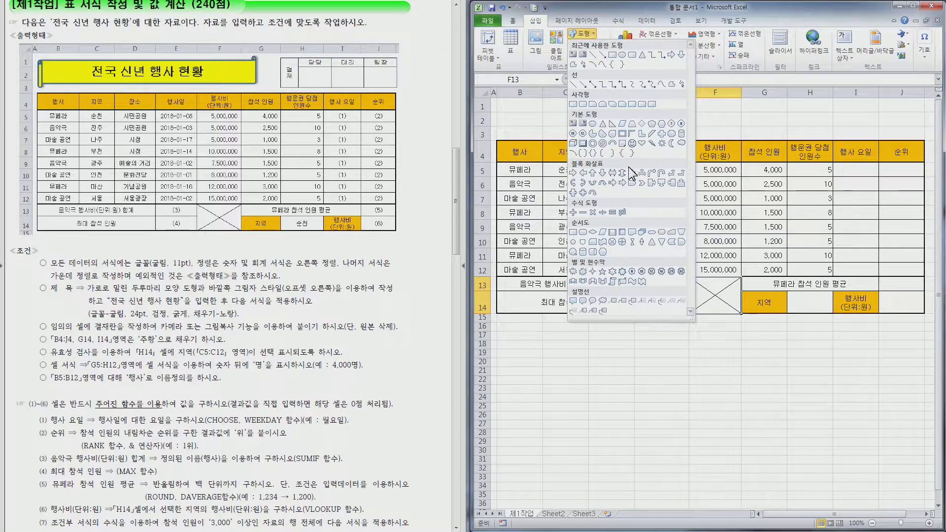
pyautogui.click(622, 283)
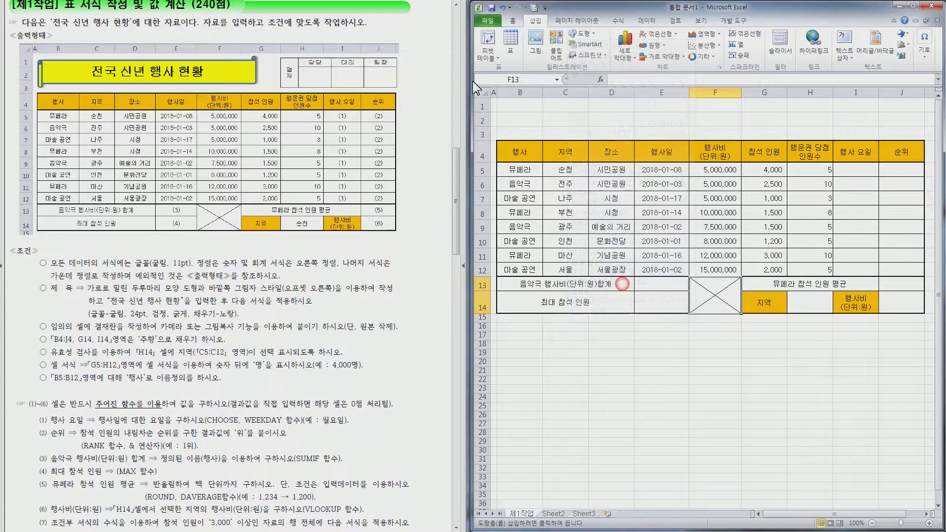
pyautogui.moveTo(499, 137)
pyautogui.mouseDown()
pyautogui.moveTo(511, 114)
pyautogui.moveTo(758, 101)
pyautogui.mouseUp()
pyautogui.write('전국 ㅅ')
pyautogui.write('년 행사 현호')
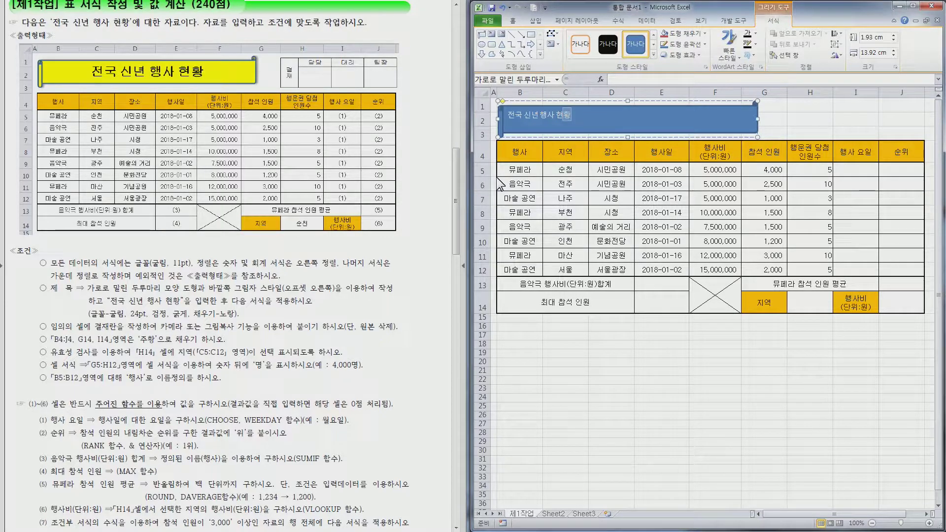
pyautogui.press('Escape')
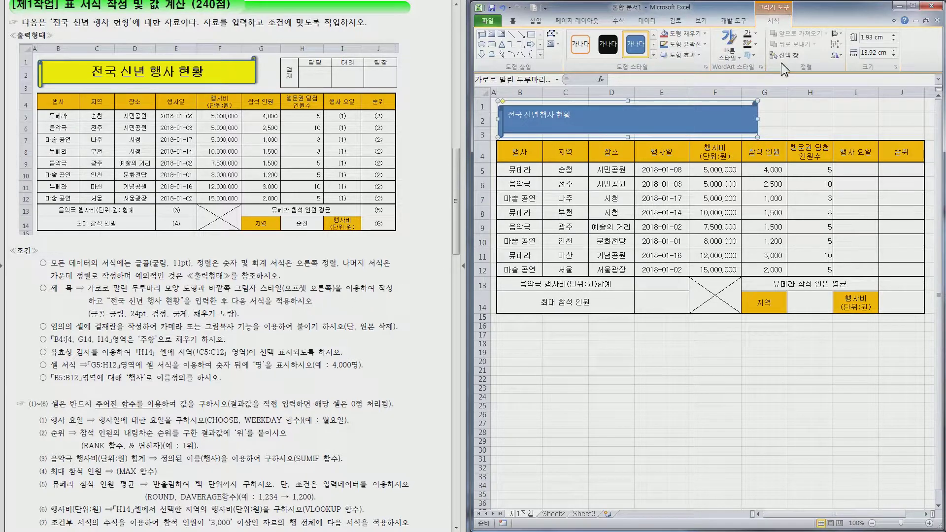
# Apply the outer offset-right shadow (오프셋 오른쪽) to the title scroll shape.
pyautogui.click(695, 55)
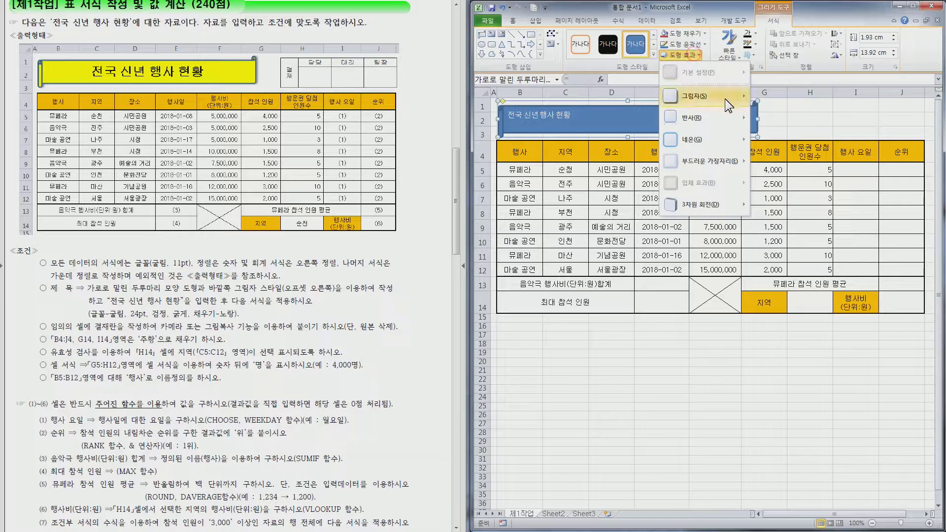
pyautogui.moveTo(726, 98)
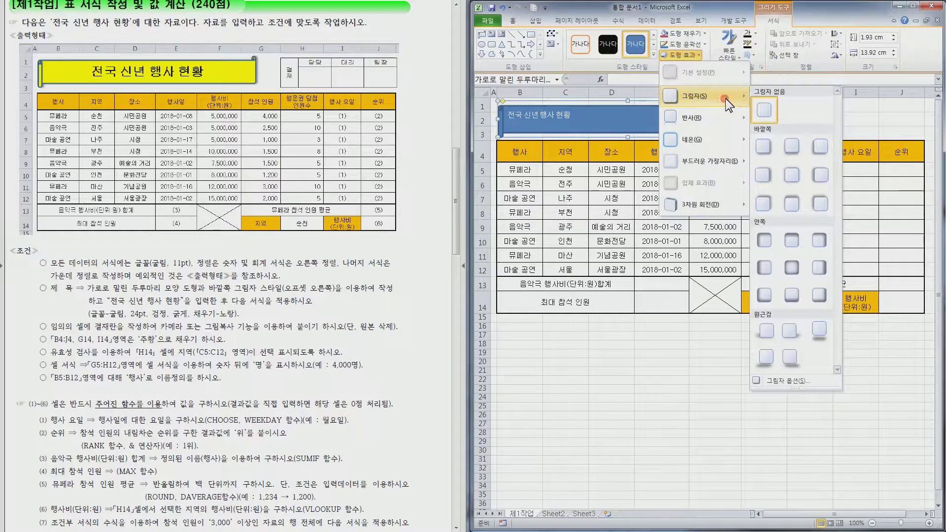
pyautogui.click(773, 173)
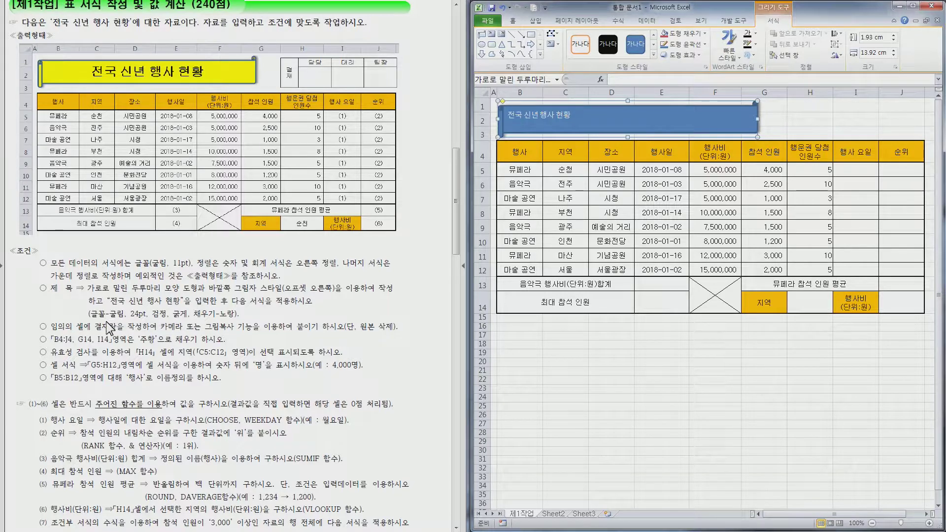
# Format the title shape's text as 굴림, 24 pt, bold and black.
pyautogui.click(512, 21)
pyautogui.click(573, 38)
pyautogui.write('굴림')
pyautogui.press('Tab')
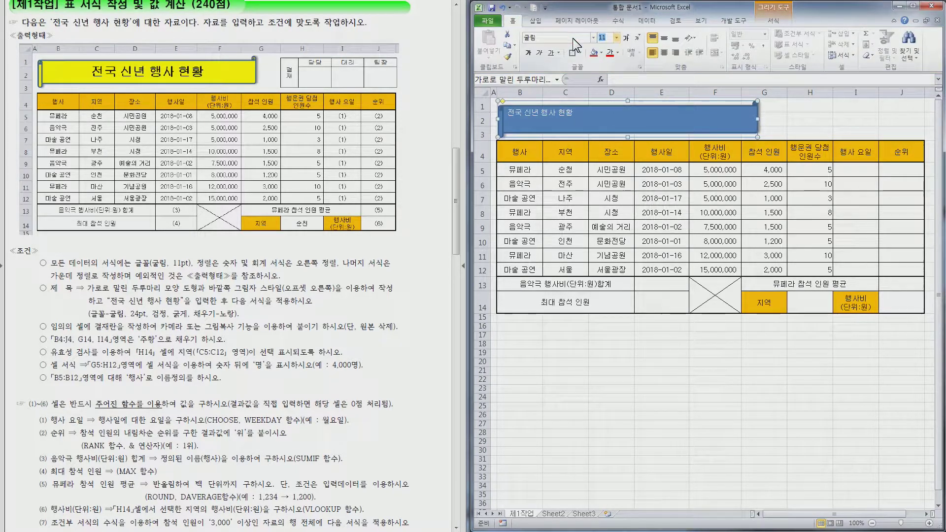
pyautogui.write('24')
pyautogui.press('Return')
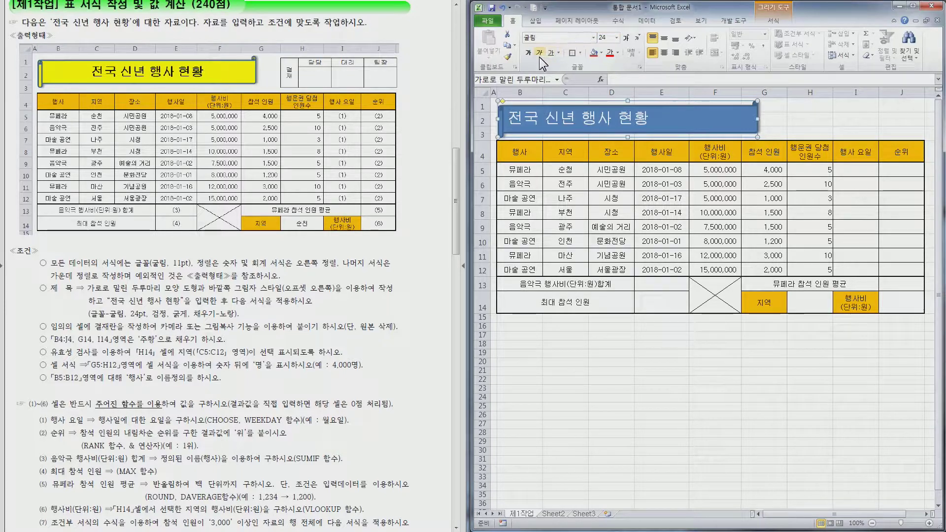
pyautogui.click(526, 53)
pyautogui.click(618, 53)
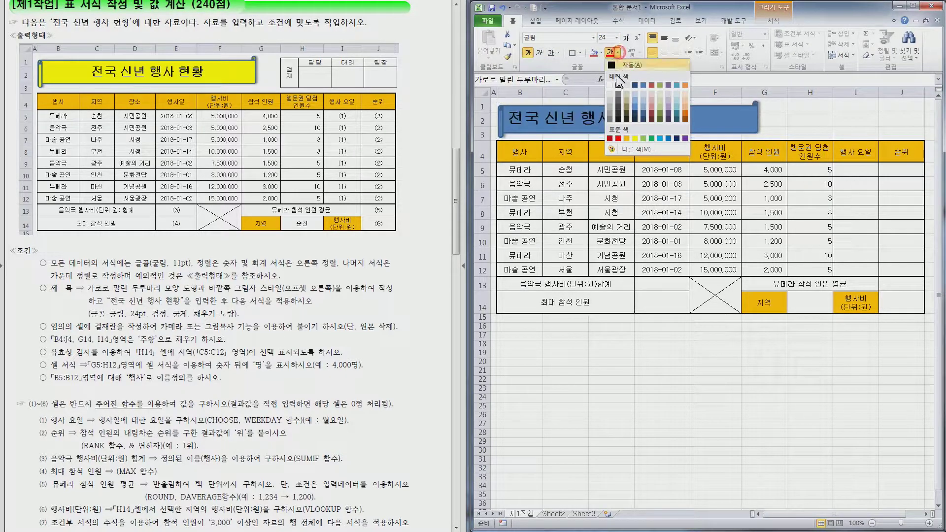
pyautogui.click(619, 86)
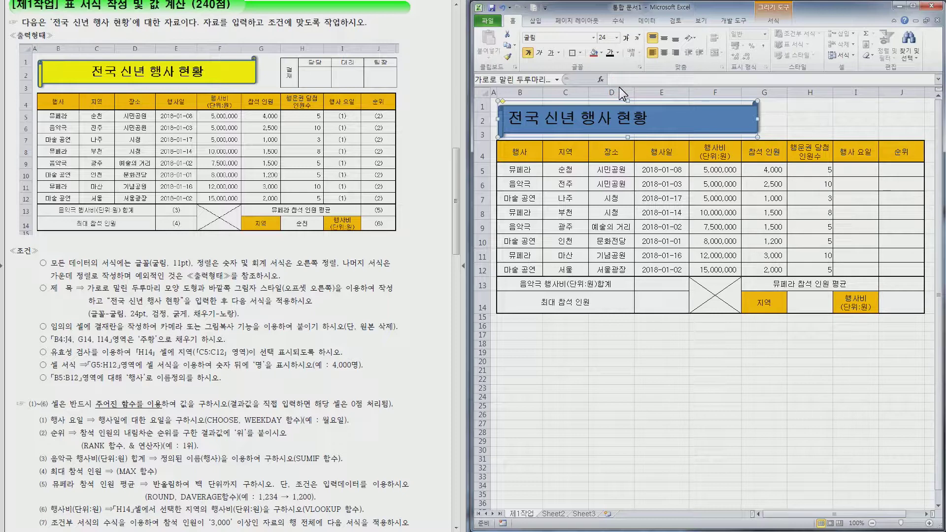
# Fill the title shape with standard yellow and center its text horizontally and vertically.
pyautogui.click(771, 23)
pyautogui.click(696, 34)
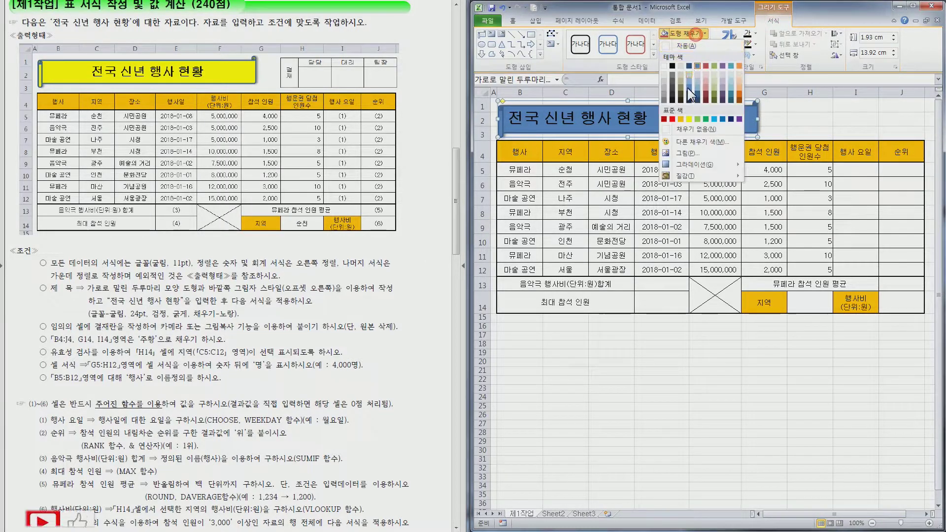
pyautogui.click(690, 120)
pyautogui.click(515, 22)
pyautogui.click(664, 38)
pyautogui.click(665, 52)
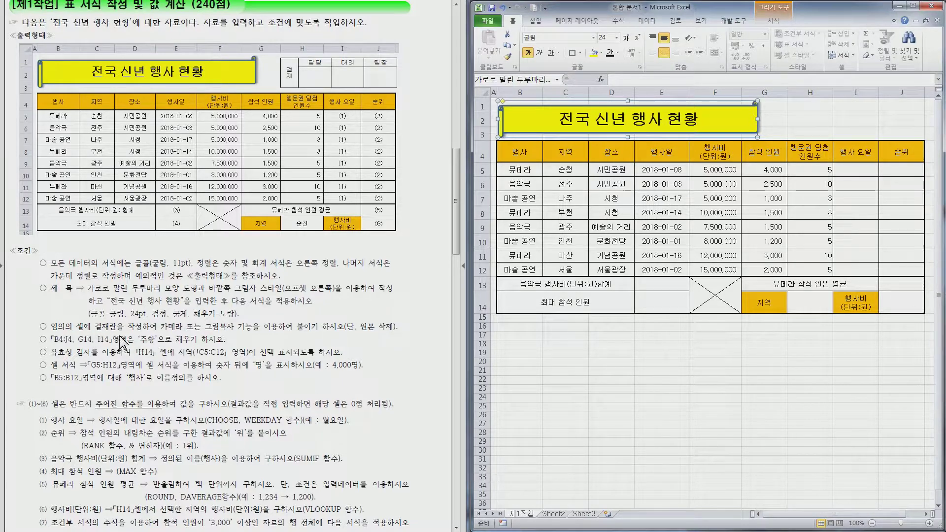
pyautogui.click(821, 357)
# Merge and center L16:L17 beside the table and enter 결재 in it, with each syllable on its own line.
pyautogui.click(929, 319)
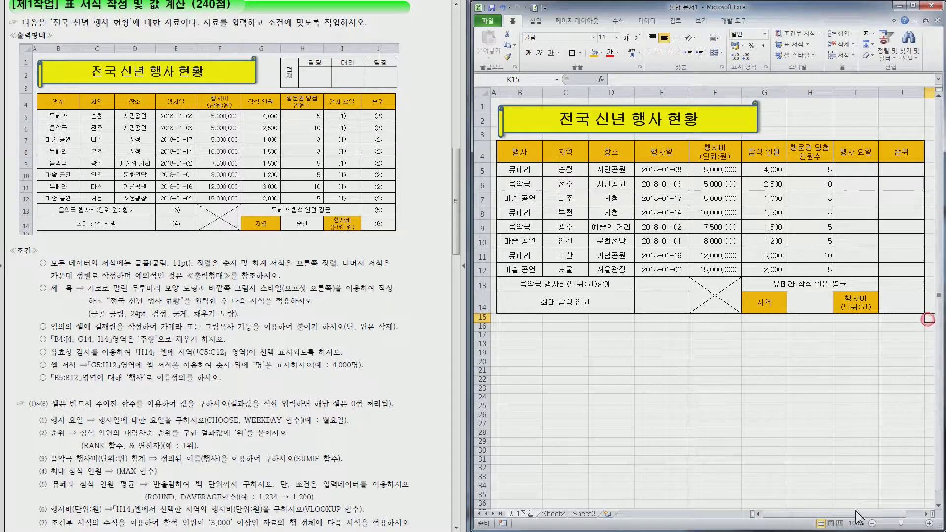
pyautogui.hscroll(1, 796, 515)
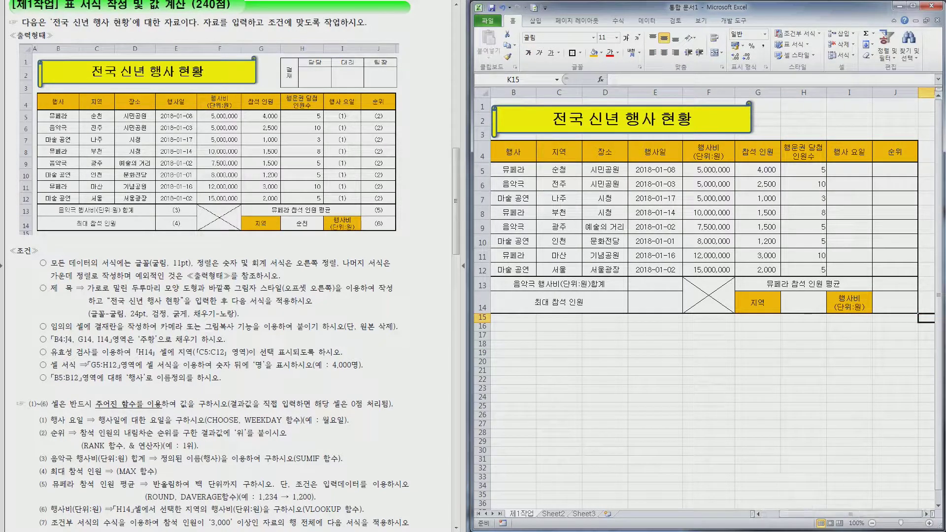
pyautogui.hscroll(6, 927, 515)
pyautogui.click(677, 347)
pyautogui.moveTo(676, 329)
pyautogui.mouseDown()
pyautogui.moveTo(727, 364)
pyautogui.moveTo(678, 335)
pyautogui.mouseUp()
pyautogui.click(721, 52)
pyautogui.write('겨')
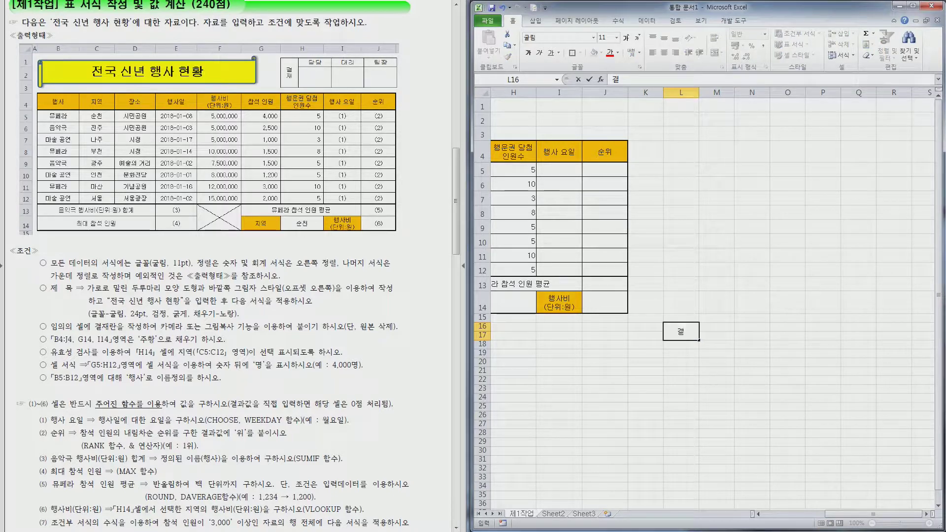
pyautogui.hotkey('alt', 'Return')
pyautogui.press('Tab')
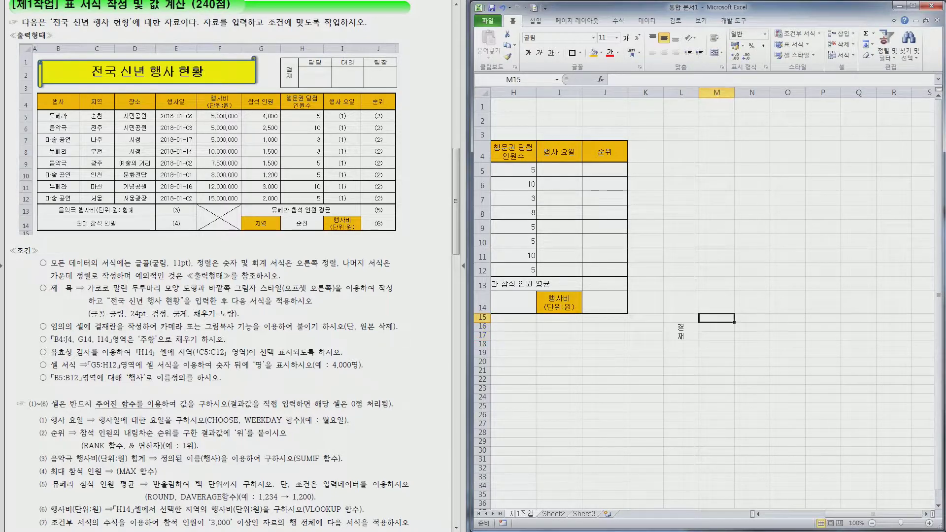
# Enter the approval box headings 담당, 대리 and 팀장 in M16:O16.
pyautogui.write('담당')
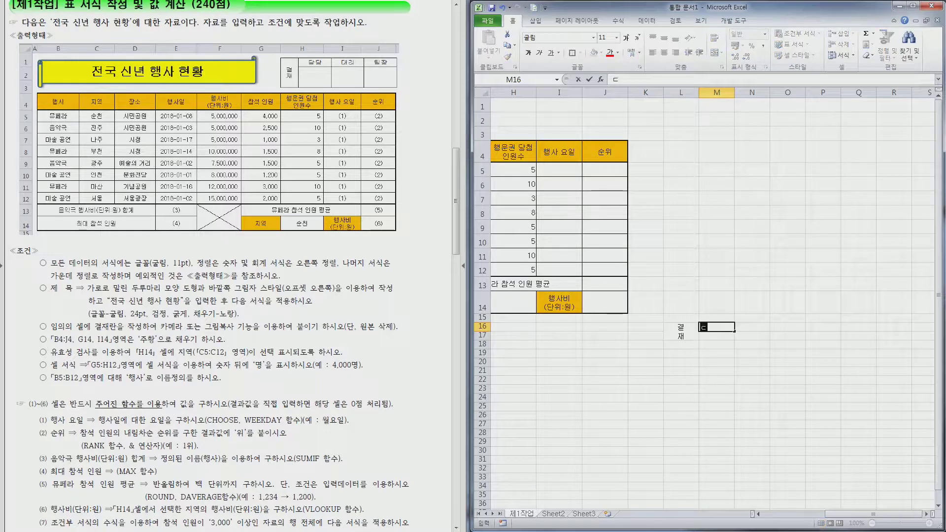
pyautogui.press('Tab')
pyautogui.write('대리')
pyautogui.press('Tab')
pyautogui.write('티')
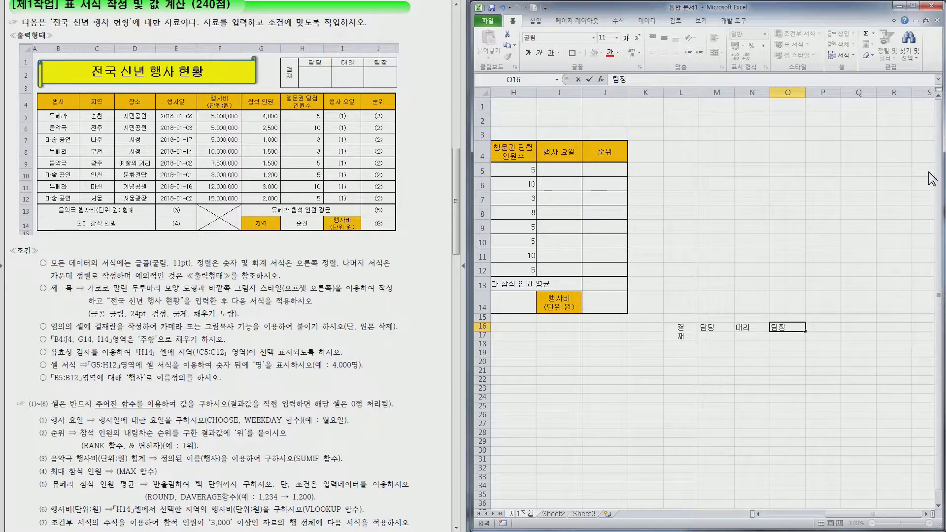
pyautogui.write('장')
# Give the approval box L16:O17 all borders and centered text, narrow column L and make row 17 taller.
pyautogui.moveTo(678, 341); pyautogui.dragTo(780, 336)
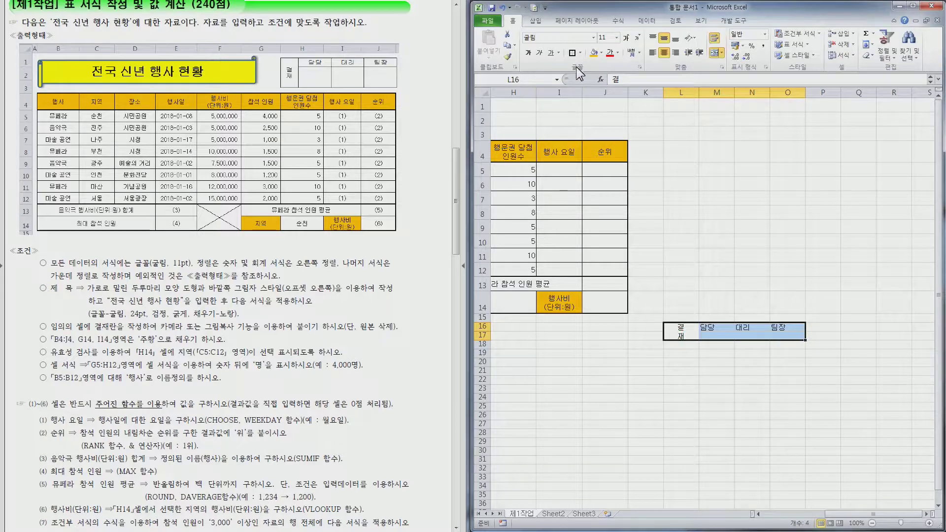
pyautogui.click(580, 53)
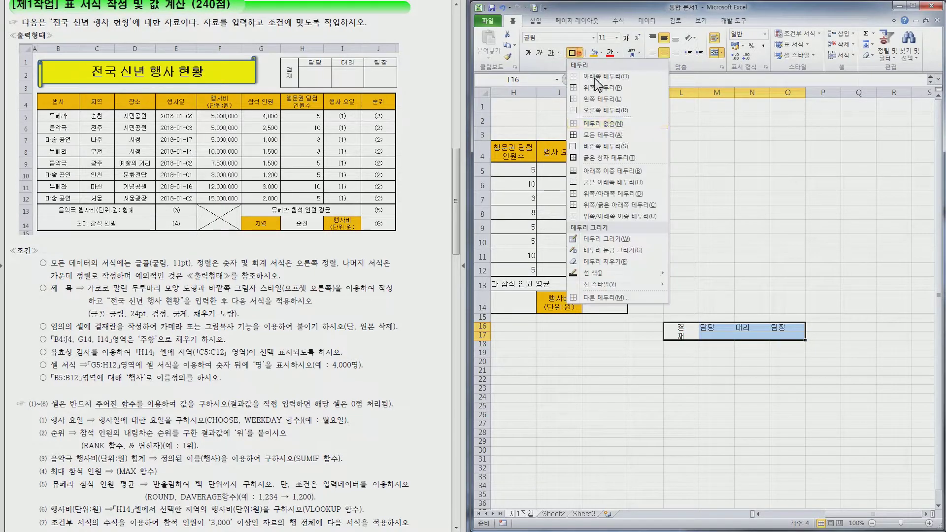
pyautogui.click(620, 138)
pyautogui.click(664, 52)
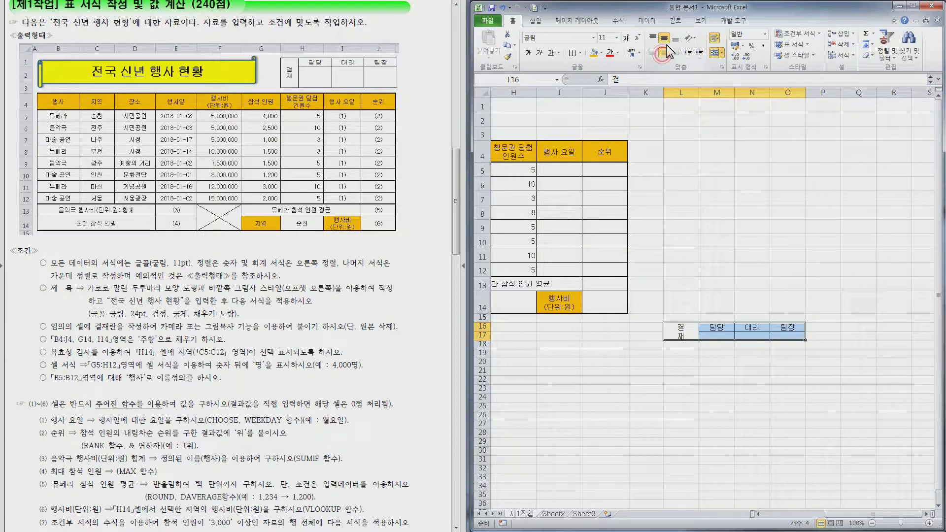
pyautogui.moveTo(700, 93); pyautogui.dragTo(682, 93)
pyautogui.moveTo(482, 342); pyautogui.dragTo(485, 352)
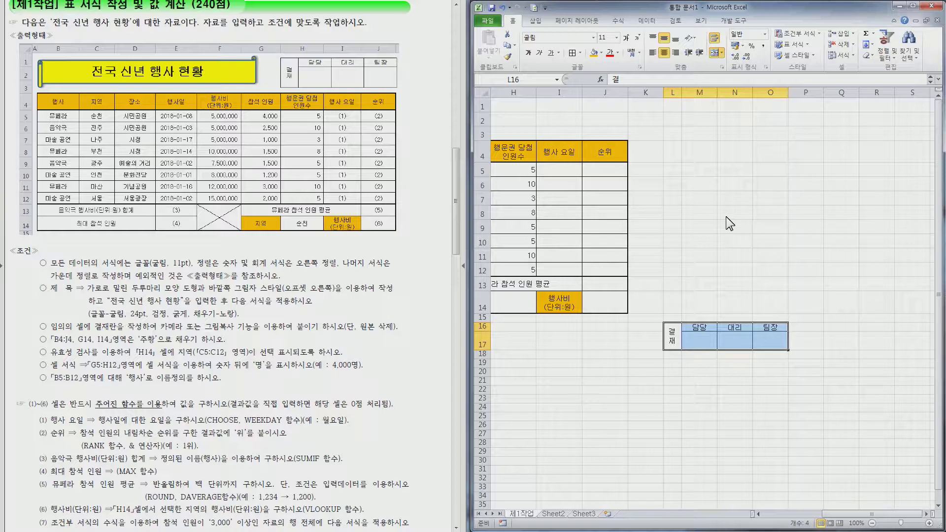
# Copy the approval box L16:O17, paste it as a picture at H1 and place it above the table's last three columns.
pyautogui.hotkey('ctrl', 'c')
pyautogui.click(513, 112)
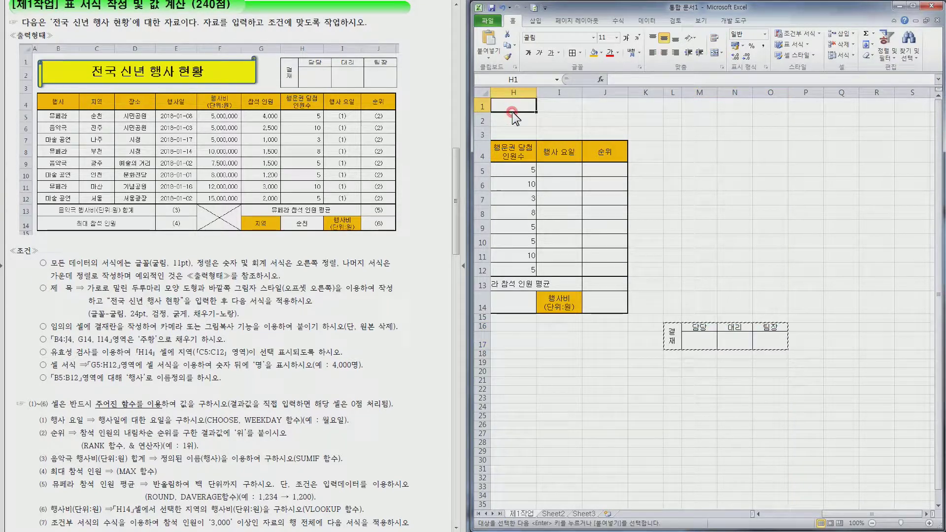
pyautogui.rightClick(512, 112)
pyautogui.moveTo(613, 164)
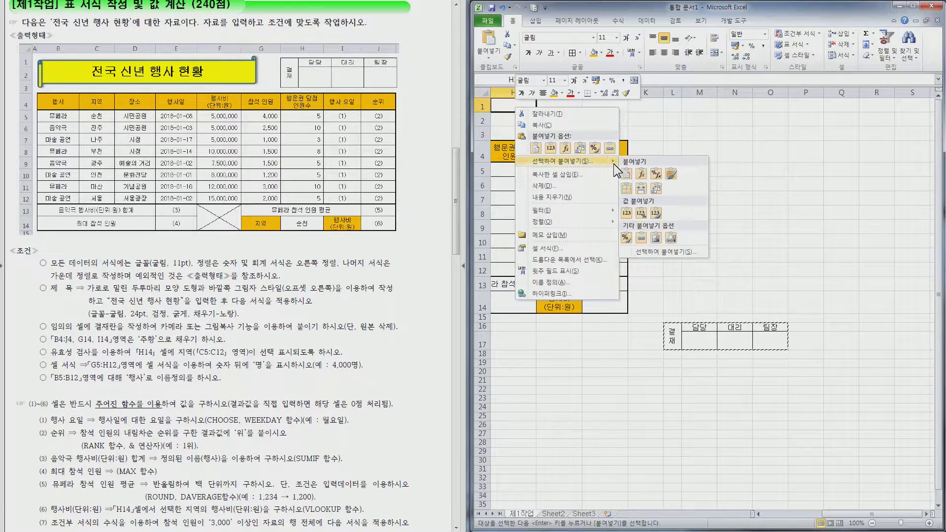
pyautogui.click(658, 238)
pyautogui.moveTo(563, 117); pyautogui.dragTo(567, 123)
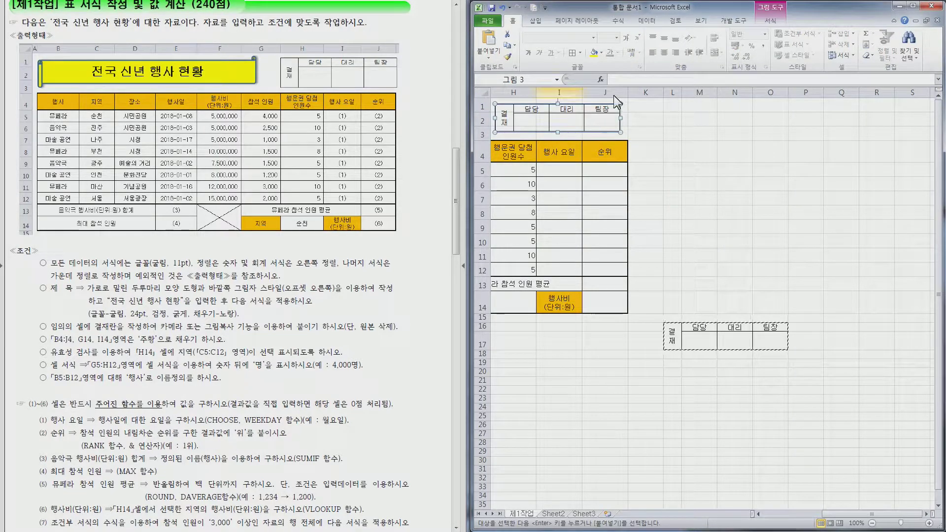
# Delete columns L:O with the original approval box and nudge the pasted picture into place above the table.
pyautogui.moveTo(672, 92); pyautogui.dragTo(770, 99)
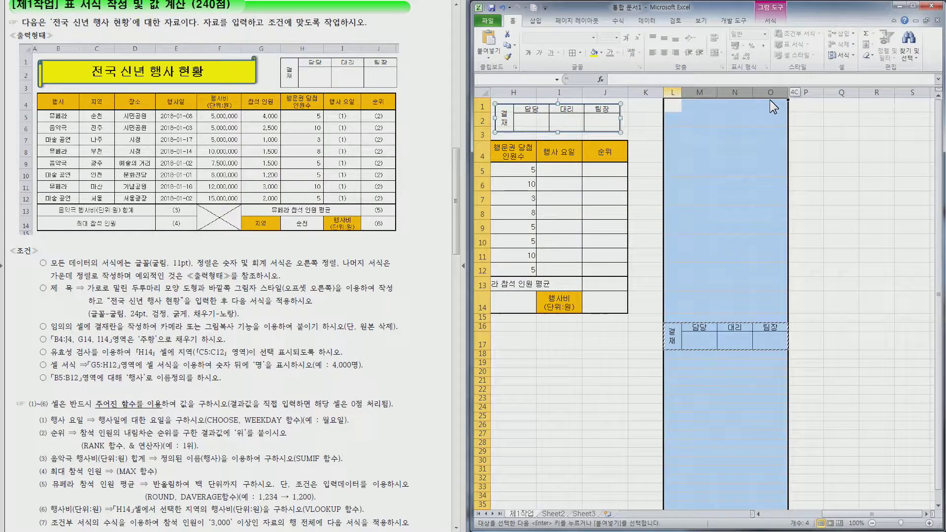
pyautogui.rightClick(771, 96)
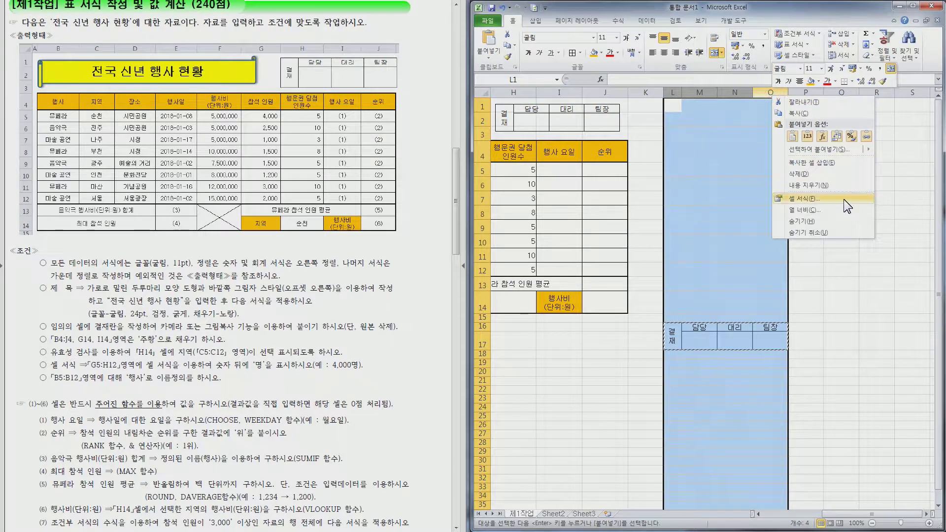
pyautogui.click(844, 174)
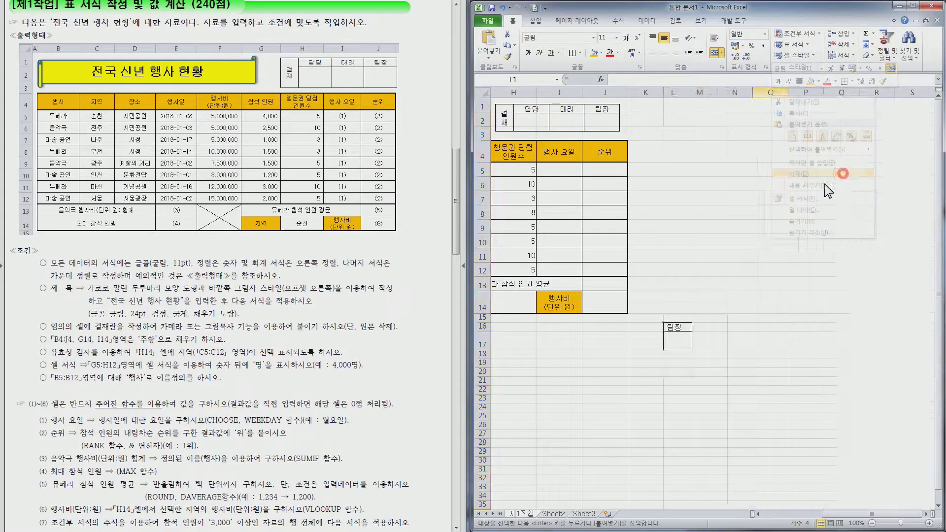
pyautogui.click(808, 514)
pyautogui.click(832, 126)
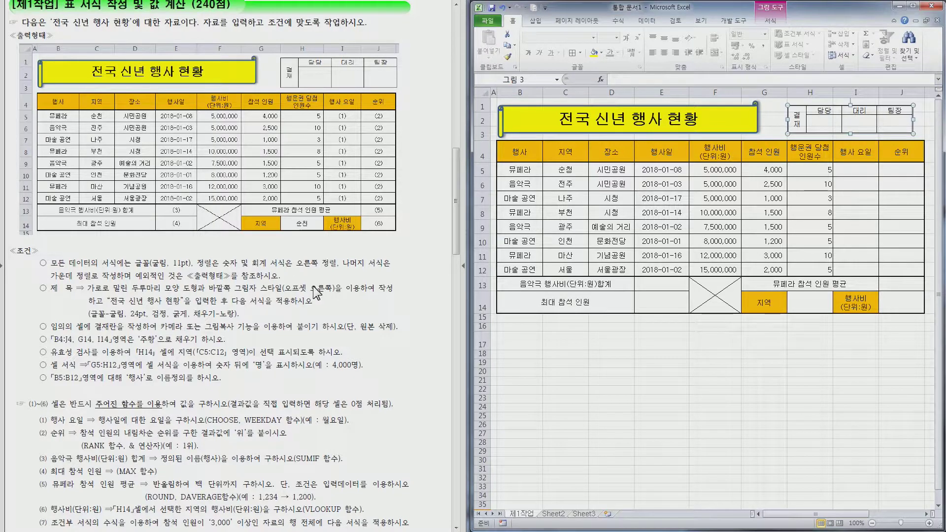
# Add a list (목록) data validation to H14 with the source range =$C$5:$C$12.
pyautogui.click(829, 303)
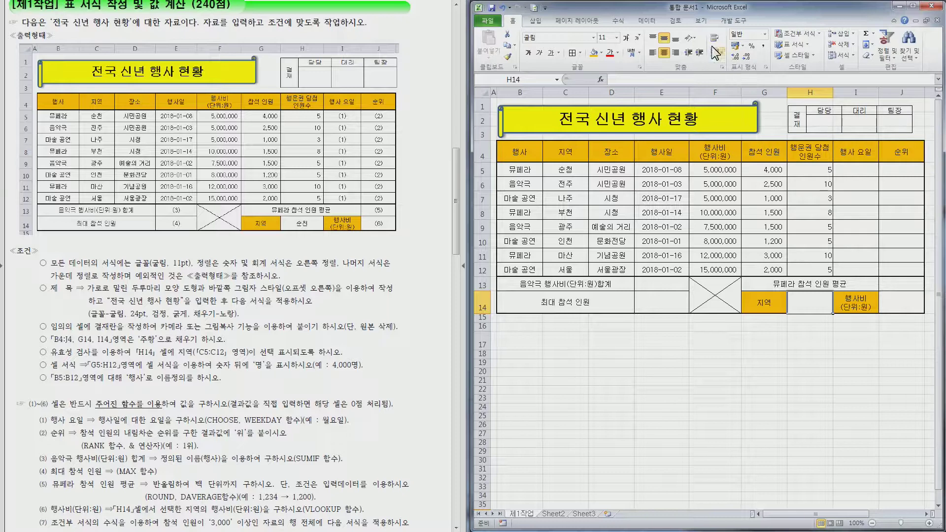
pyautogui.click(648, 20)
pyautogui.click(794, 41)
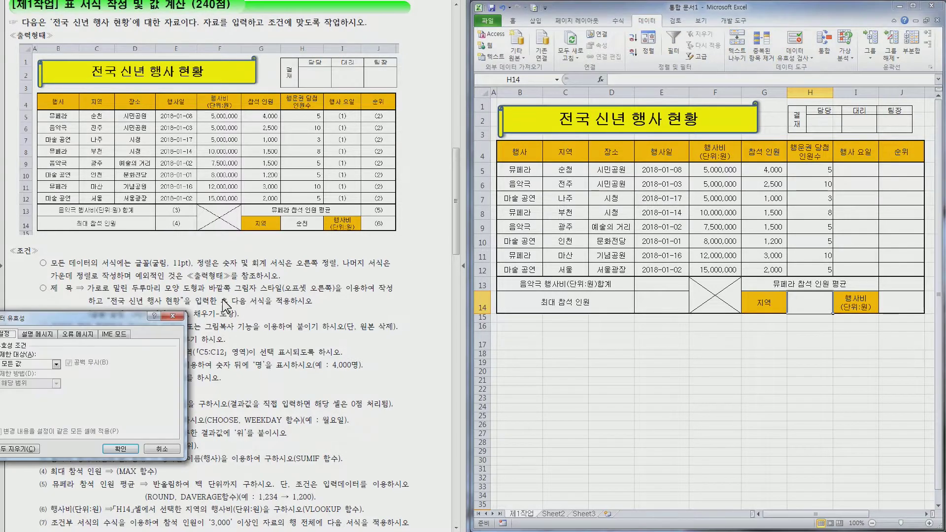
pyautogui.moveTo(102, 317); pyautogui.dragTo(525, 212)
pyautogui.click(470, 256)
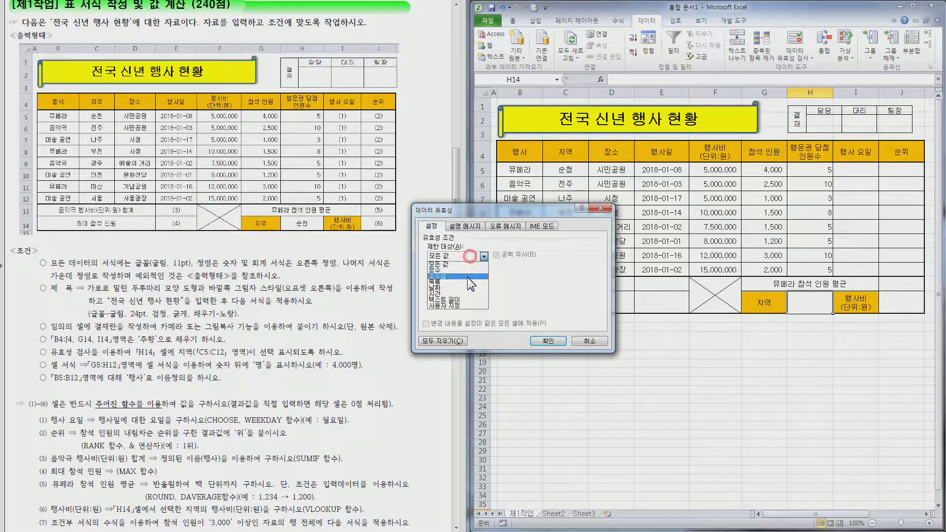
pyautogui.click(464, 282)
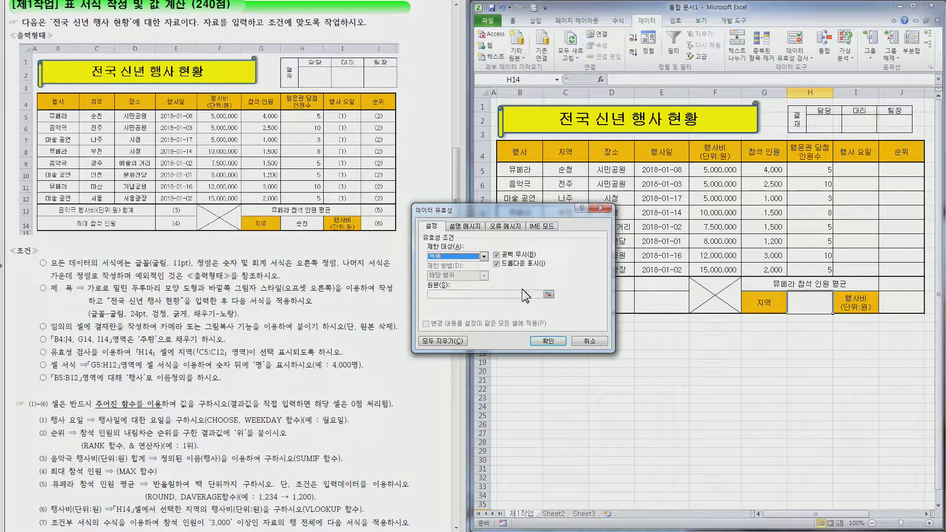
pyautogui.click(528, 295)
pyautogui.moveTo(519, 215); pyautogui.dragTo(443, 207)
pyautogui.click(566, 169)
pyautogui.moveTo(571, 196); pyautogui.dragTo(565, 270)
pyautogui.click(474, 334)
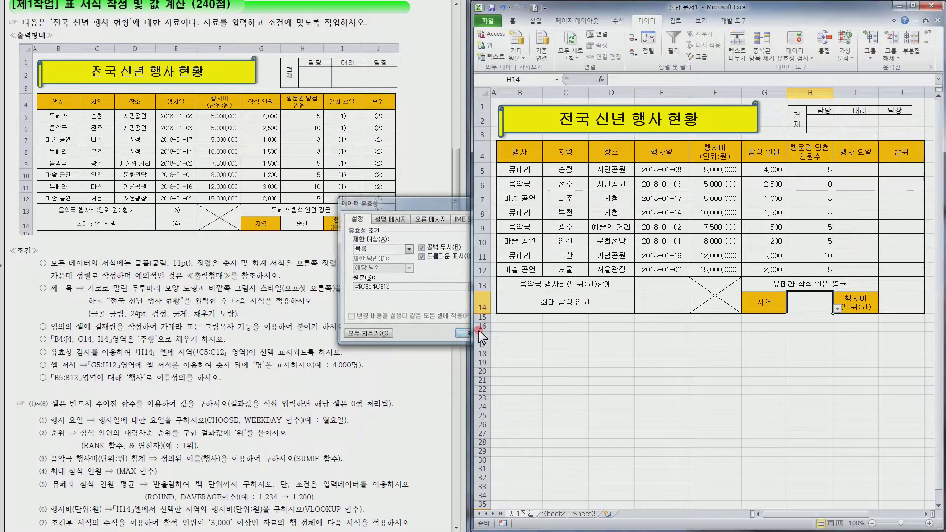
# Correct the region name in C5 to 순천.
pyautogui.click(574, 170)
pyautogui.write('순처')
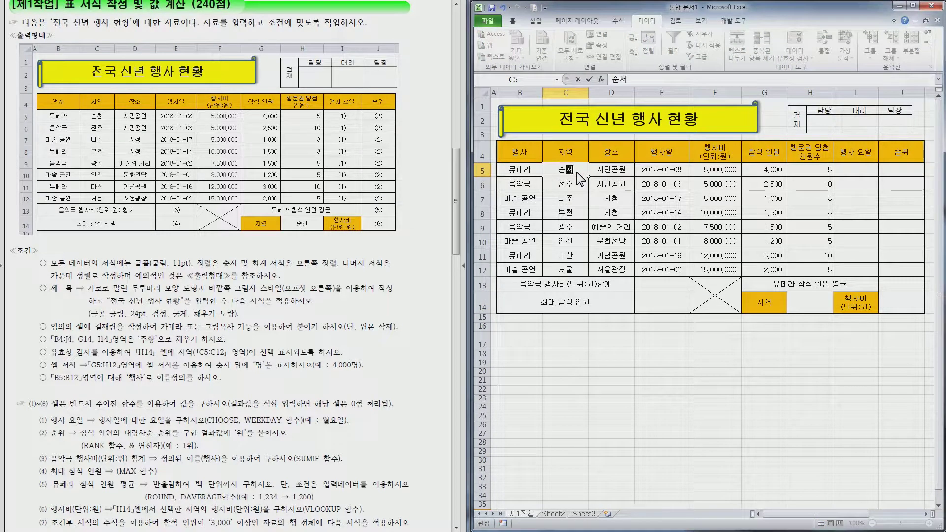
pyautogui.press('Return')
# Choose 순천 from the validation list in H14.
pyautogui.click(829, 321)
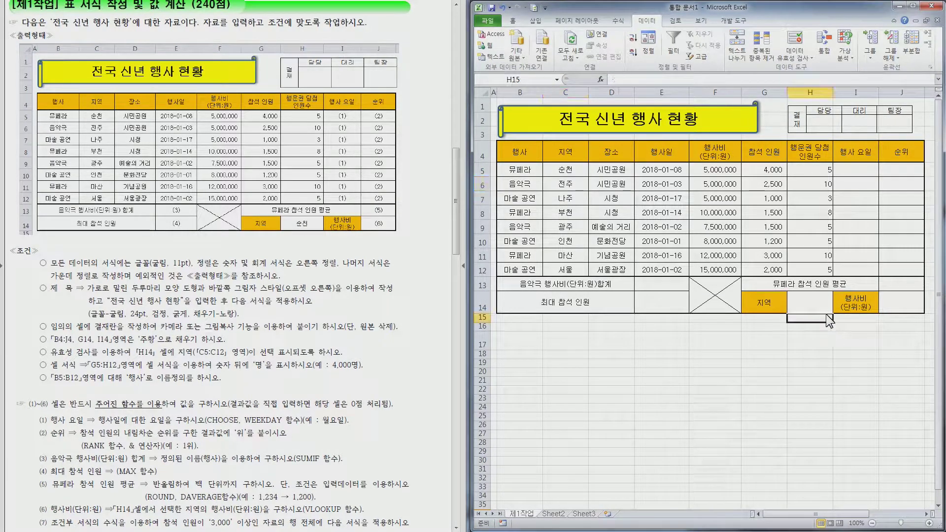
pyautogui.click(838, 310)
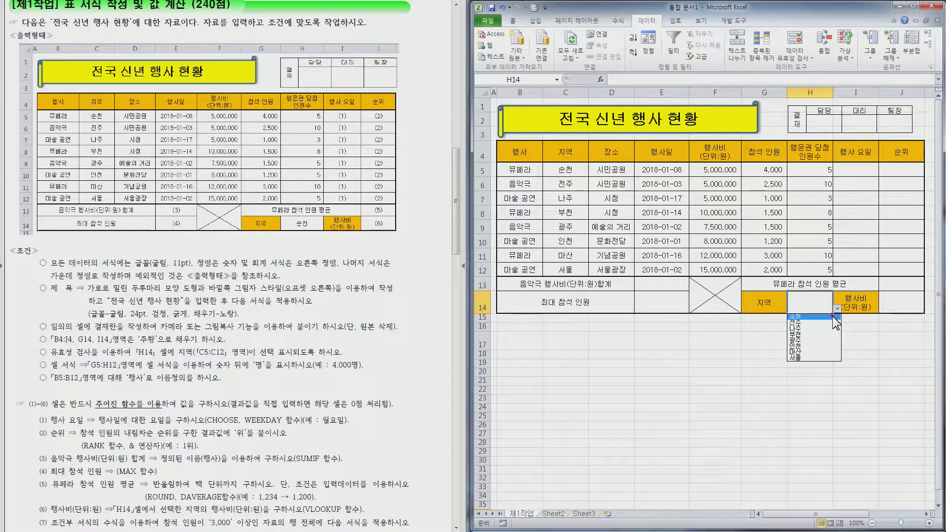
pyautogui.click(832, 317)
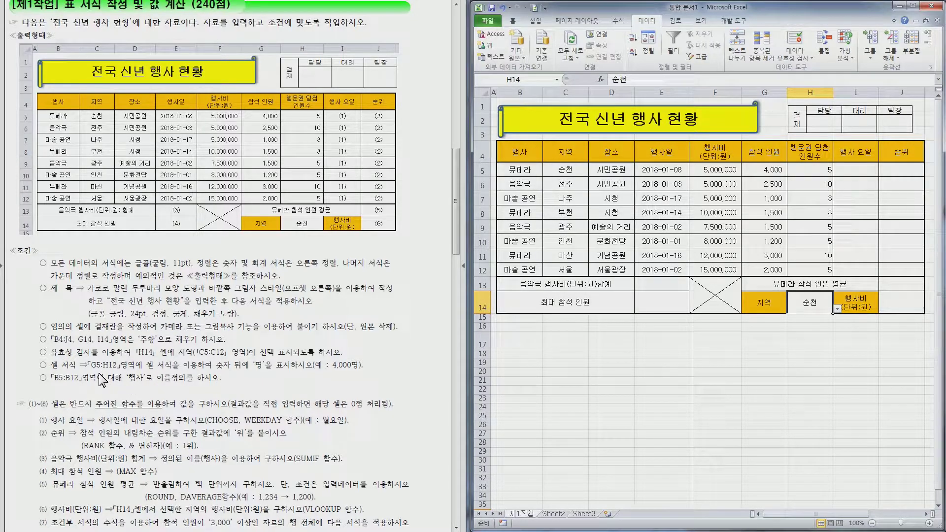
# Apply the custom number format #,##0"명" to the attendance figures in G5:G12.
pyautogui.click(717, 171)
pyautogui.click(779, 172)
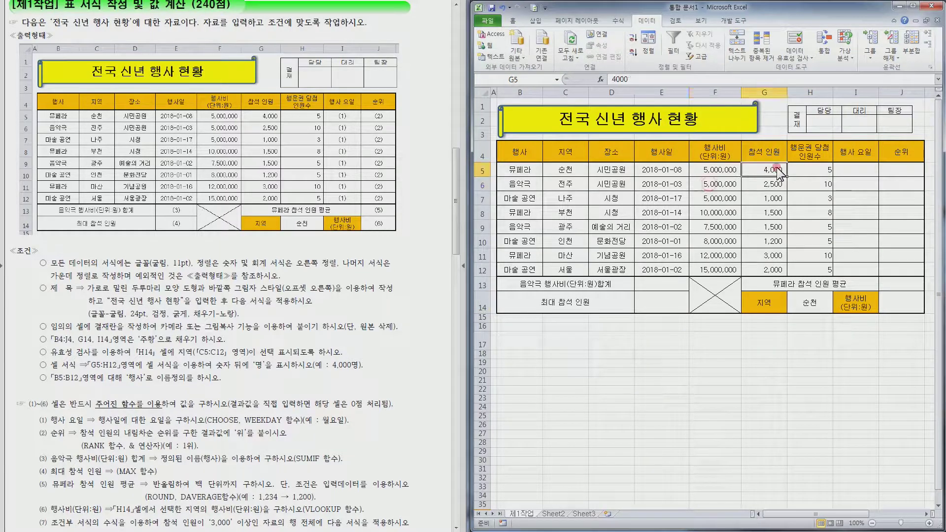
pyautogui.moveTo(779, 172); pyautogui.dragTo(778, 241)
pyautogui.moveTo(773, 182); pyautogui.dragTo(773, 170)
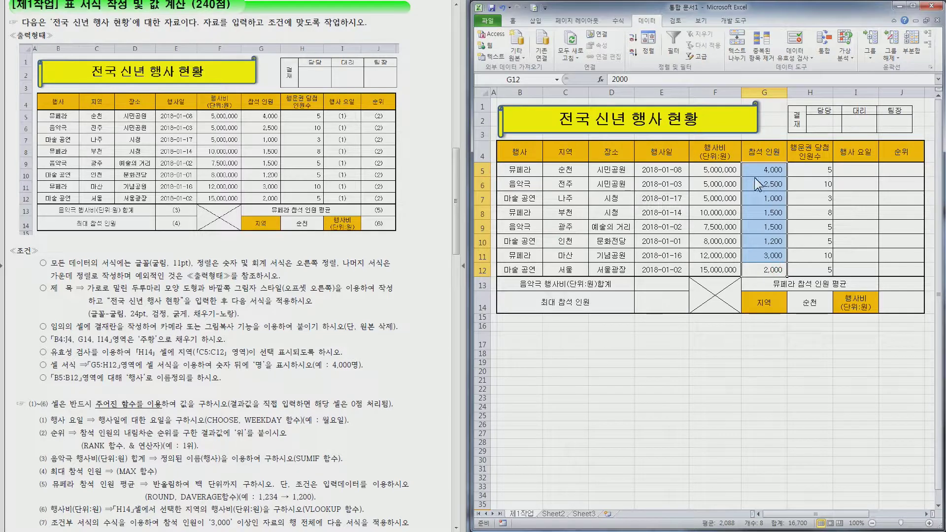
pyautogui.rightClick(772, 195)
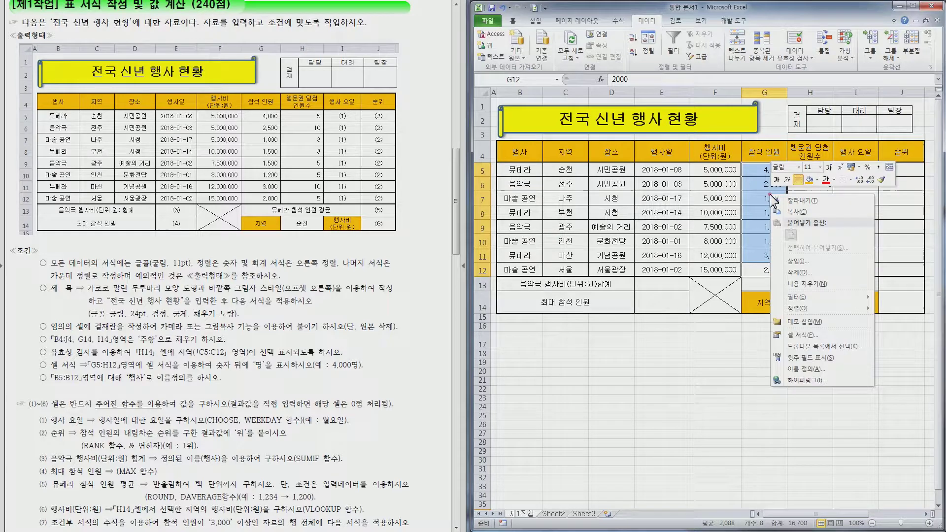
pyautogui.click(814, 333)
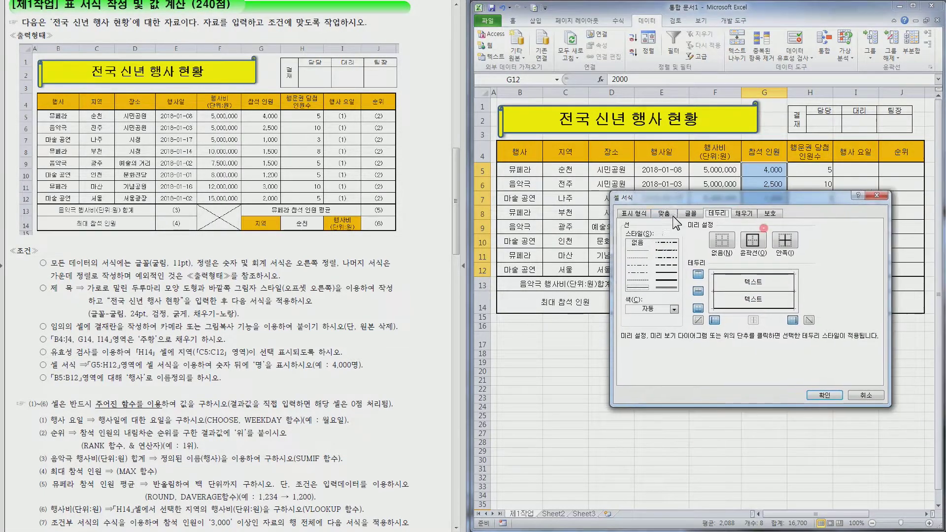
pyautogui.click(633, 213)
pyautogui.click(635, 298)
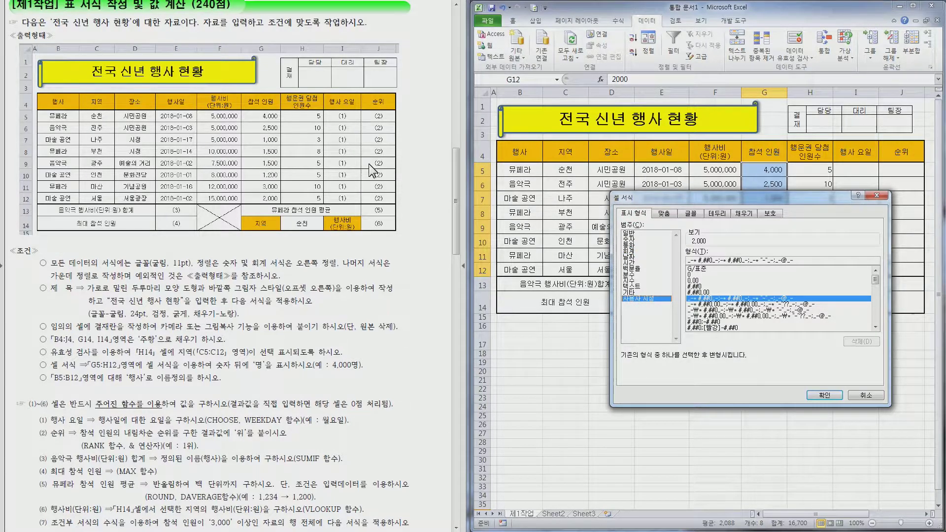
pyautogui.click(697, 286)
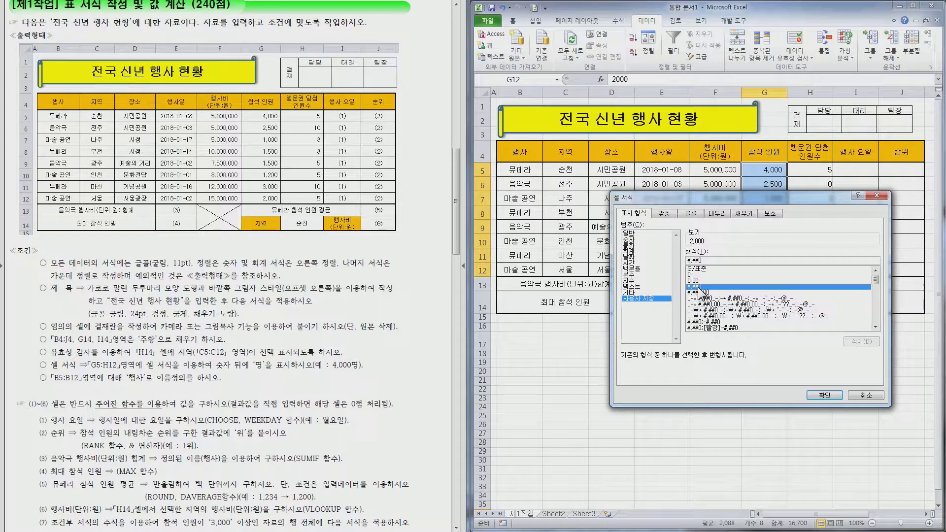
pyautogui.click(721, 259)
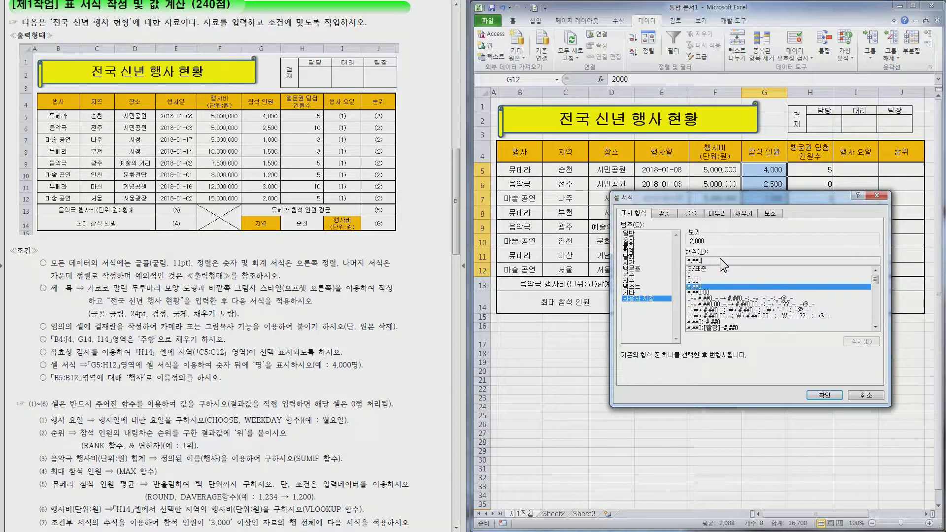
pyautogui.write('"명"')
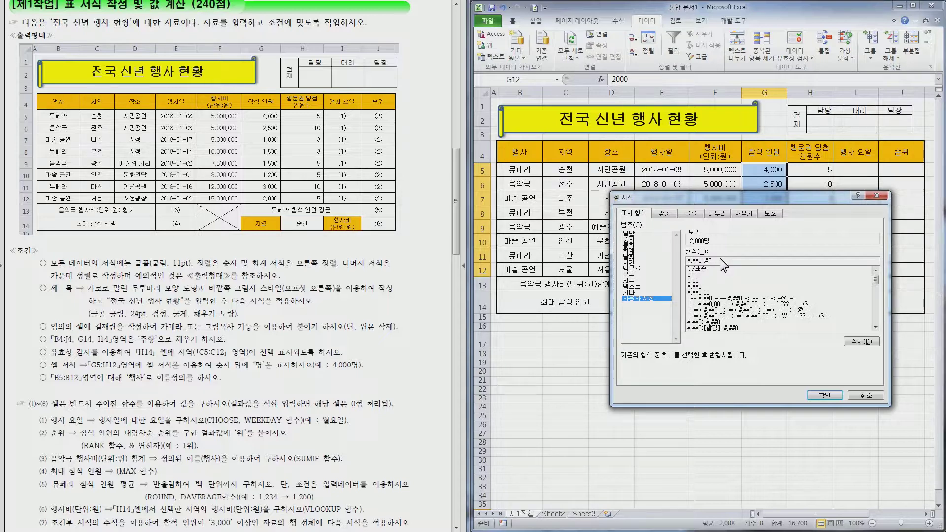
pyautogui.press('Return')
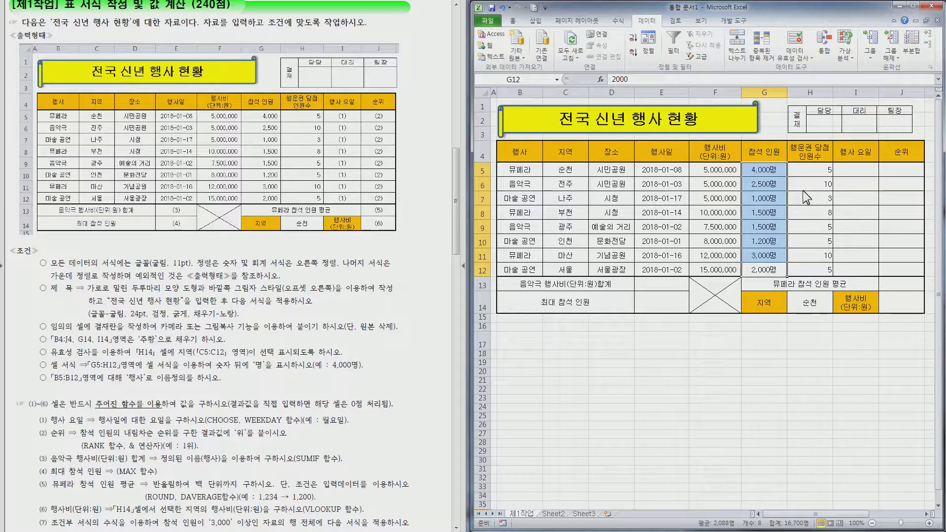
# Right-align the attendance figures in G5:G12.
pyautogui.click(512, 20)
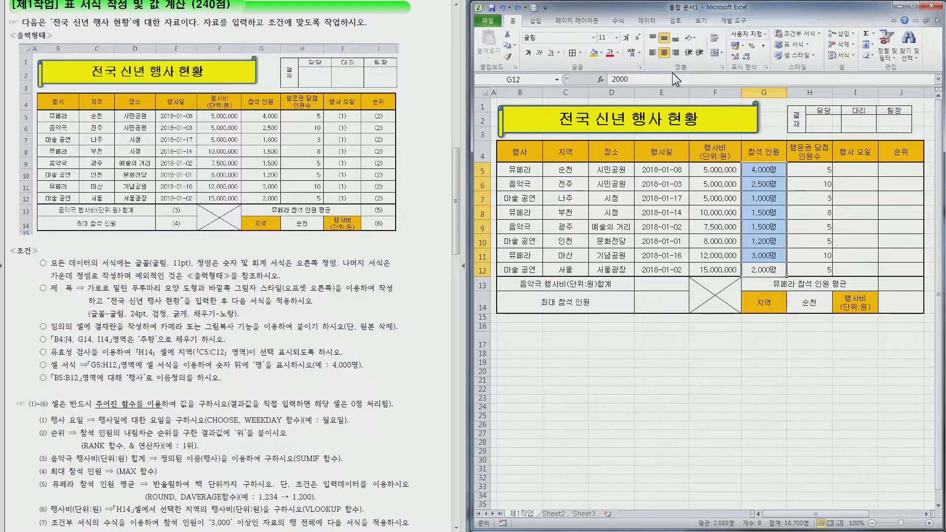
pyautogui.click(674, 54)
pyautogui.press('Return')
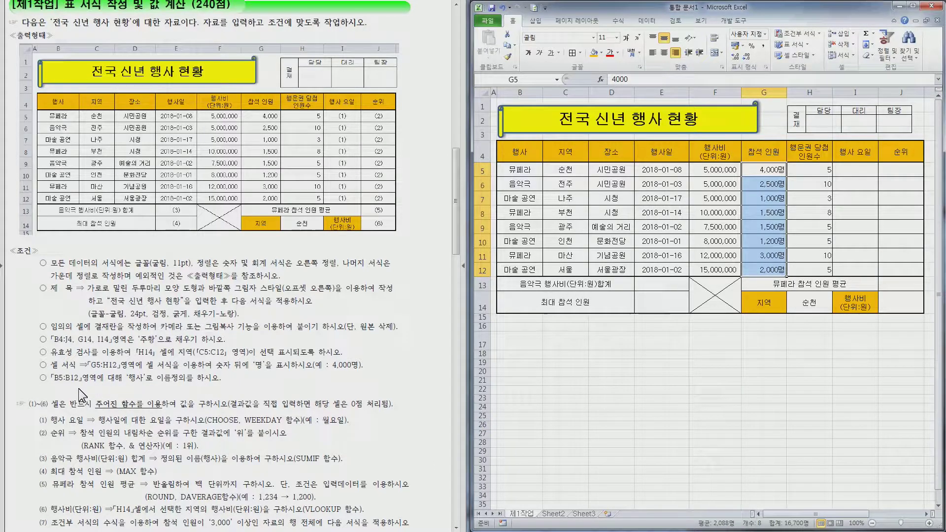
# Define the name 행사 for the range B5:B12.
pyautogui.moveTo(506, 170); pyautogui.dragTo(529, 273)
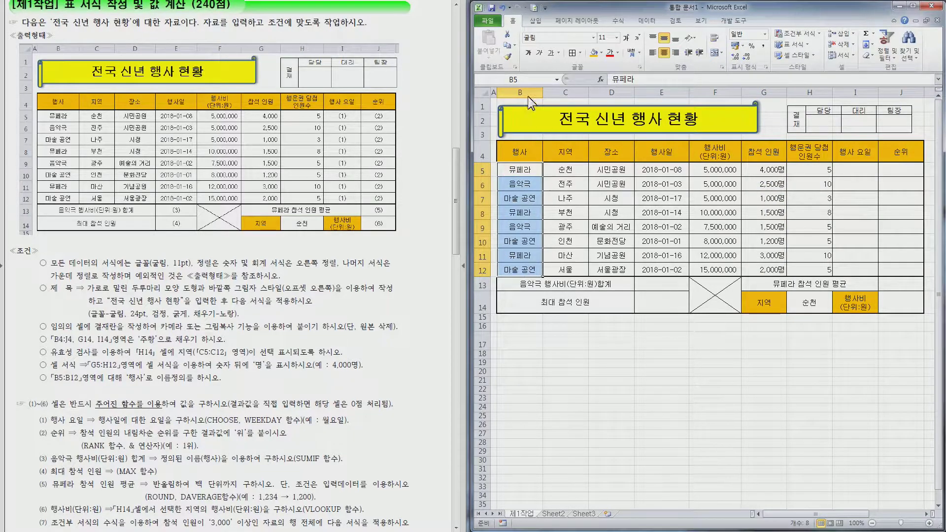
pyautogui.click(514, 78)
pyautogui.write('행사')
pyautogui.press('Return')
# In I5, begin a CHOOSE formula that uses WEEKDAY(E5) as its index argument.
pyautogui.click(215, 415)
pyautogui.scroll(-2, 222, 395)
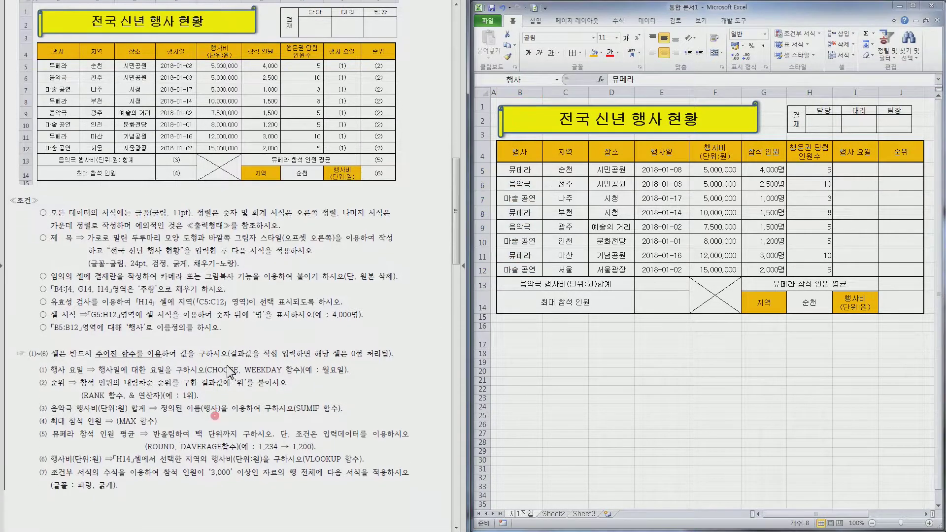
pyautogui.scroll(-3, 229, 373)
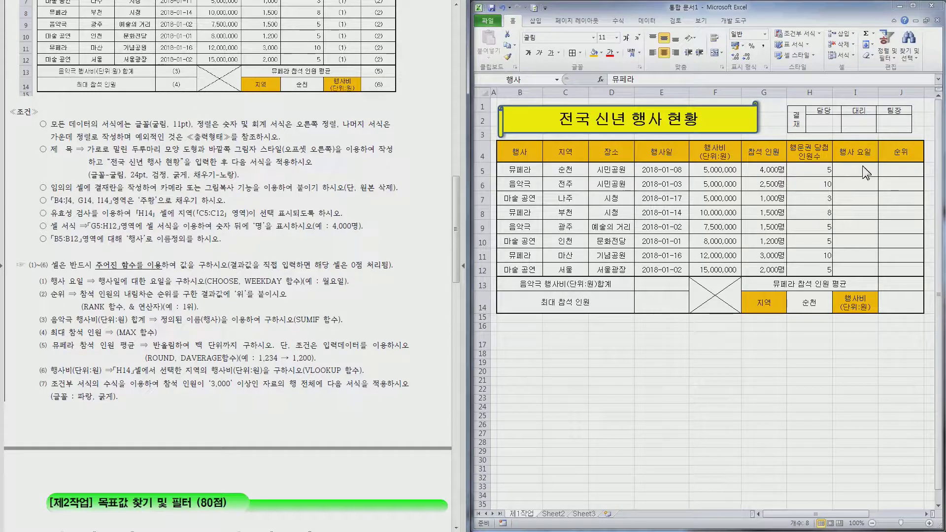
pyautogui.click(842, 172)
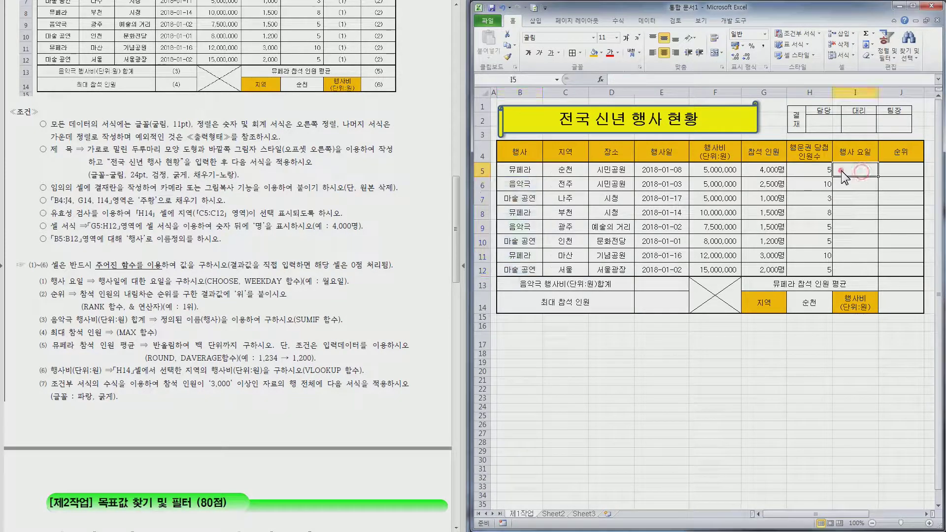
pyautogui.click(623, 79)
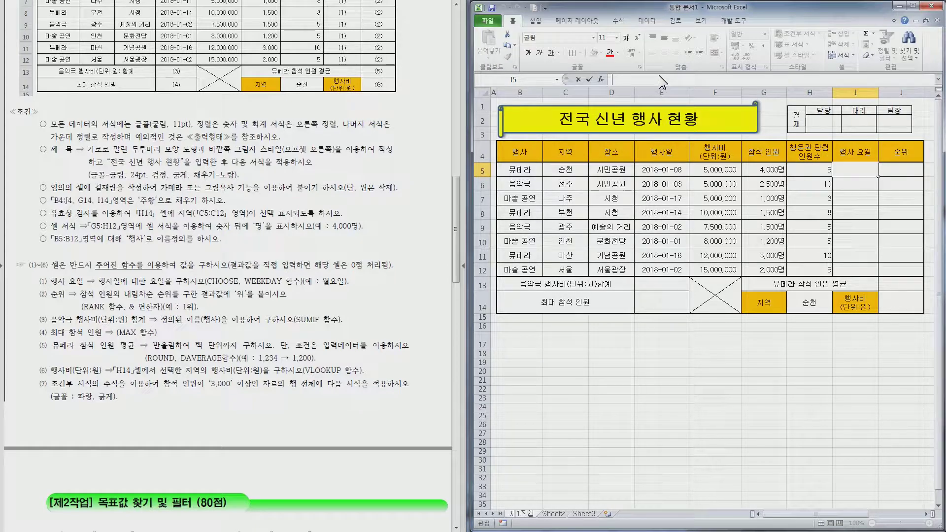
pyautogui.write('=')
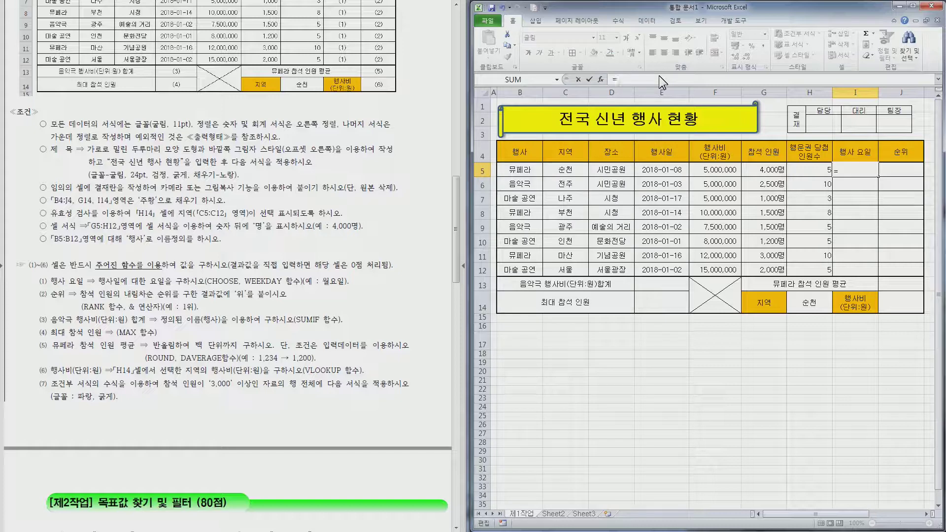
pyautogui.write('ch')
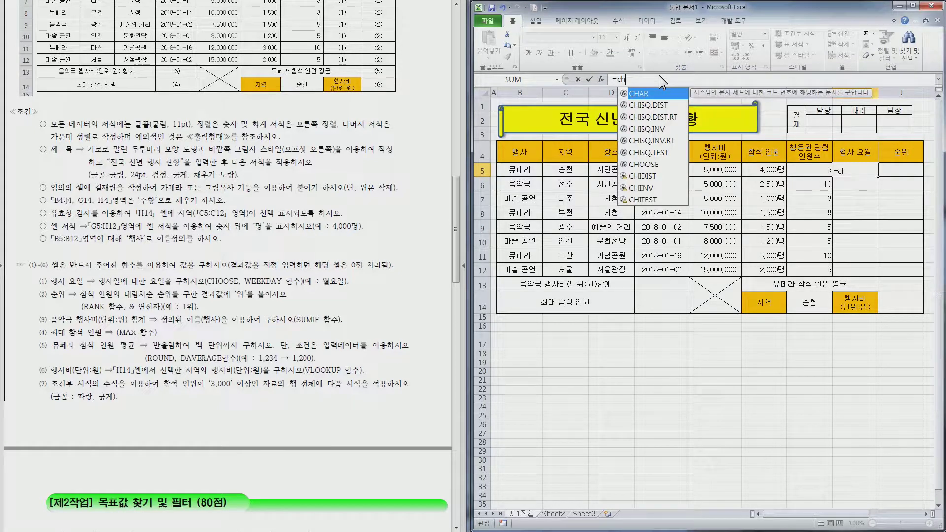
pyautogui.press('Down')
pyautogui.press('Down')
pyautogui.press('Down')
pyautogui.press('Down')
pyautogui.press('Down')
pyautogui.press('Tab')
pyautogui.write('we')
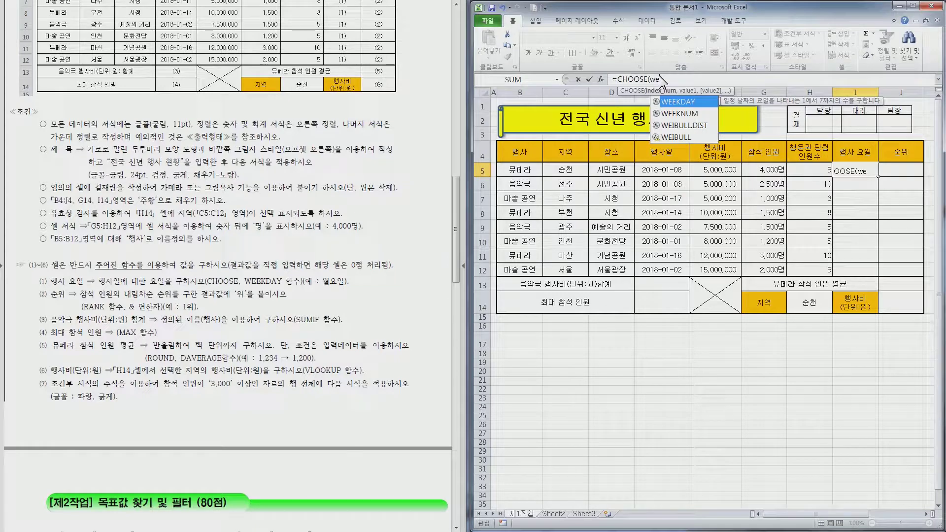
pyautogui.press('Tab')
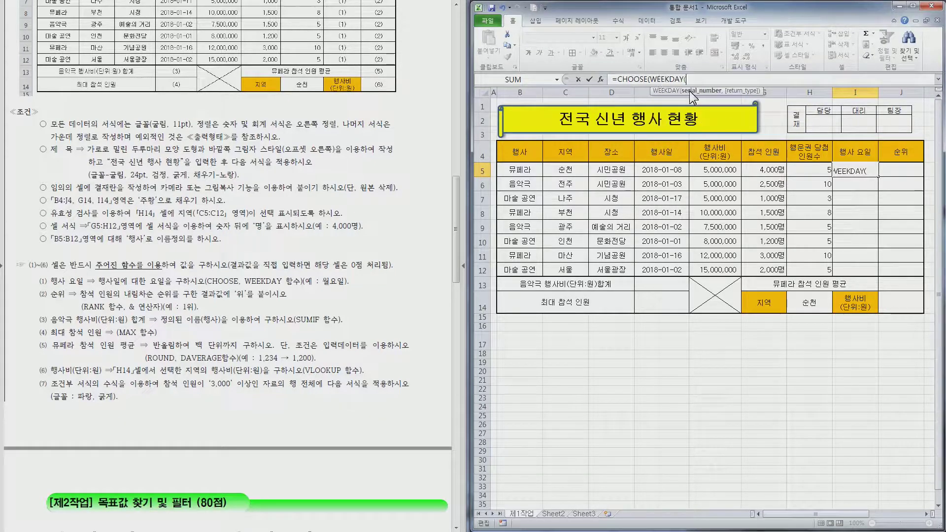
pyautogui.click(684, 170)
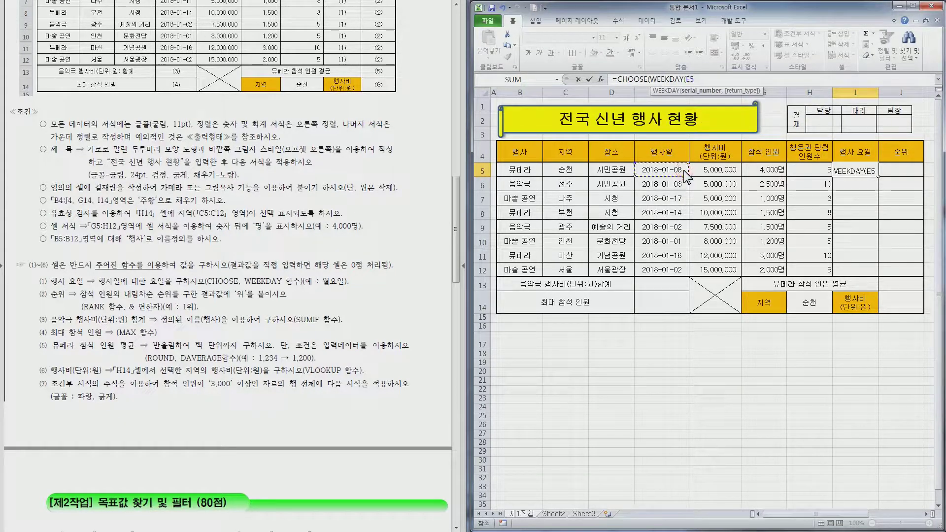
pyautogui.write(')')
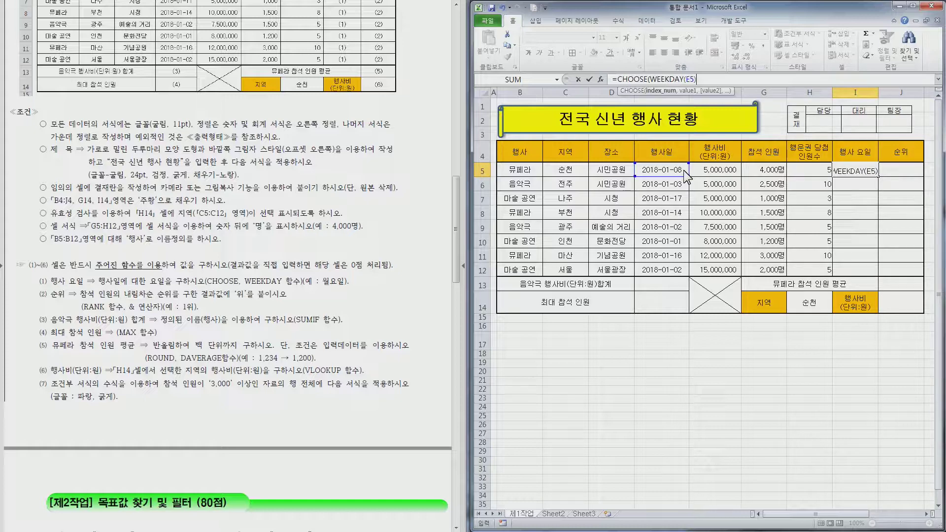
pyautogui.write(',')
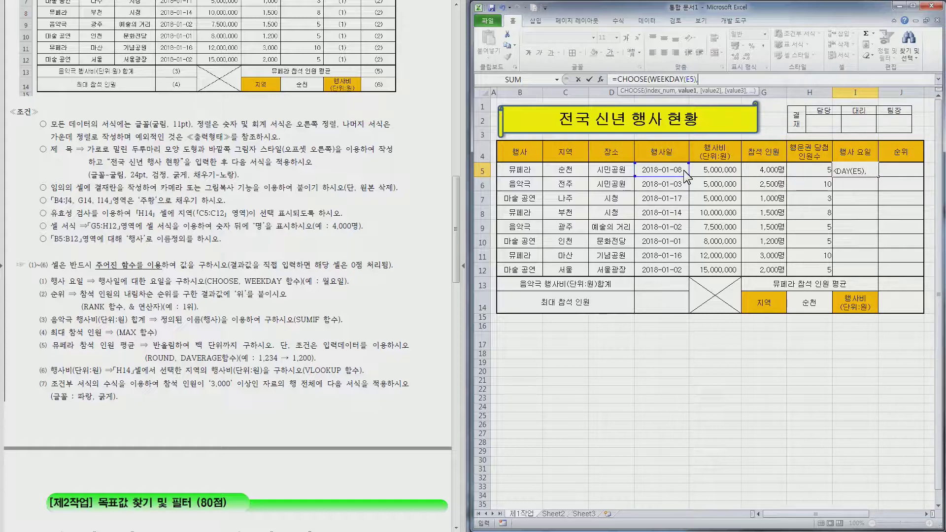
# Complete the I5 formula with the choices "일요일","월요일","화요일","수요일","목요일","금요일","토요일" and fill it down to I12.
pyautogui.write('"일요일","')
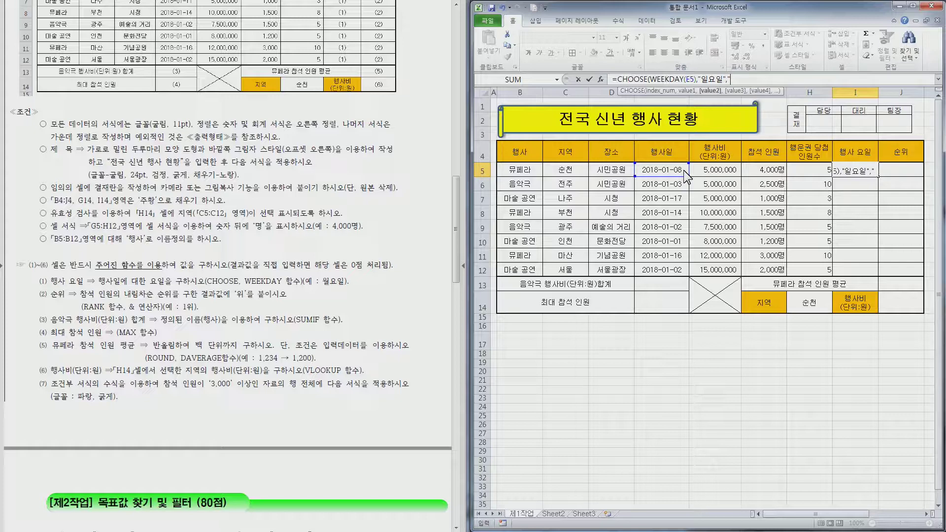
pyautogui.write('월요일","')
pyautogui.write('화요일",')
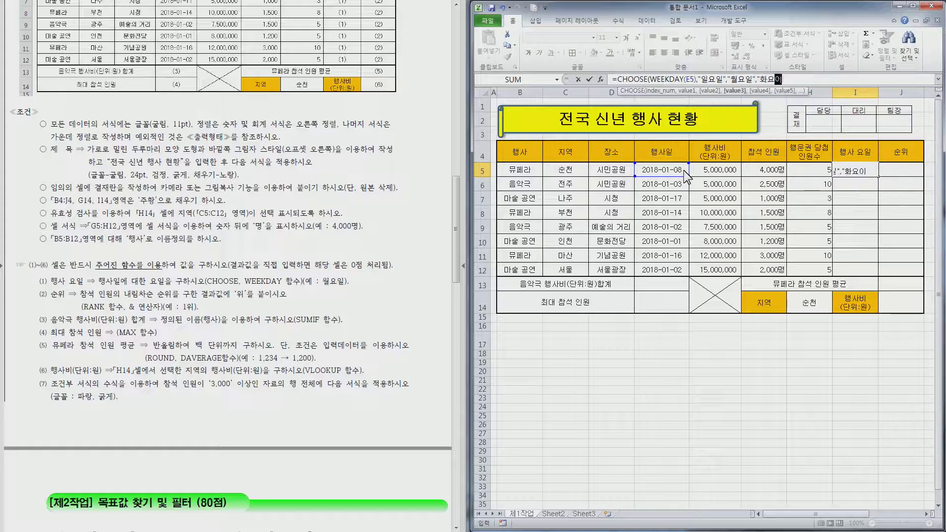
pyautogui.write('"수')
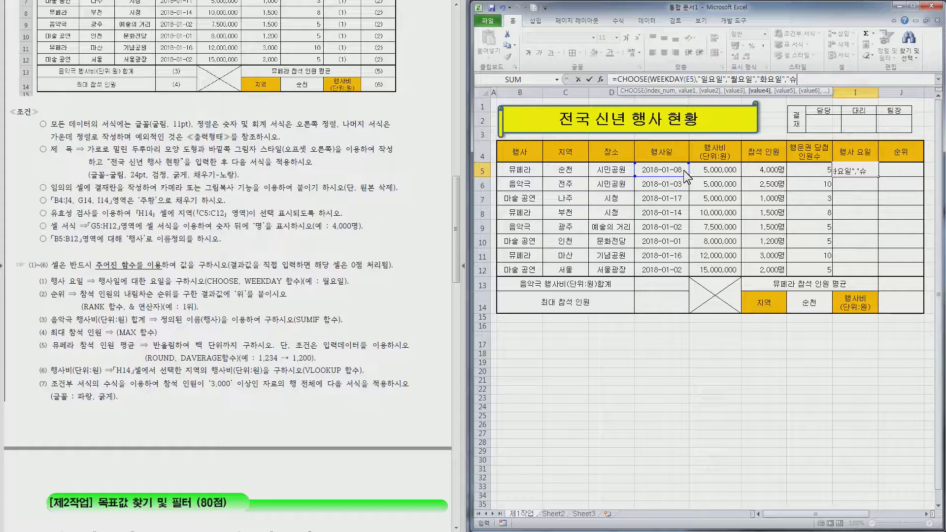
pyautogui.write('요일","ㅁ')
pyautogui.write('요일","목요일')
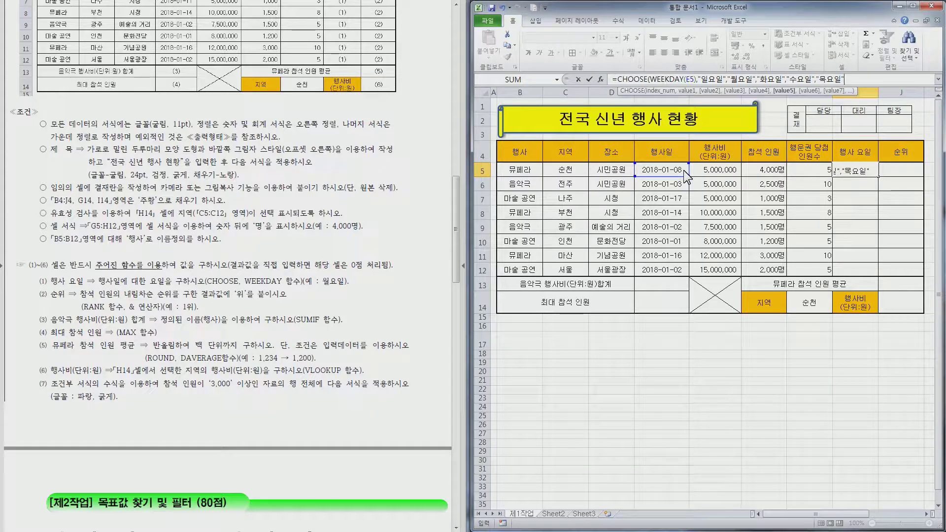
pyautogui.write(',"금요일')
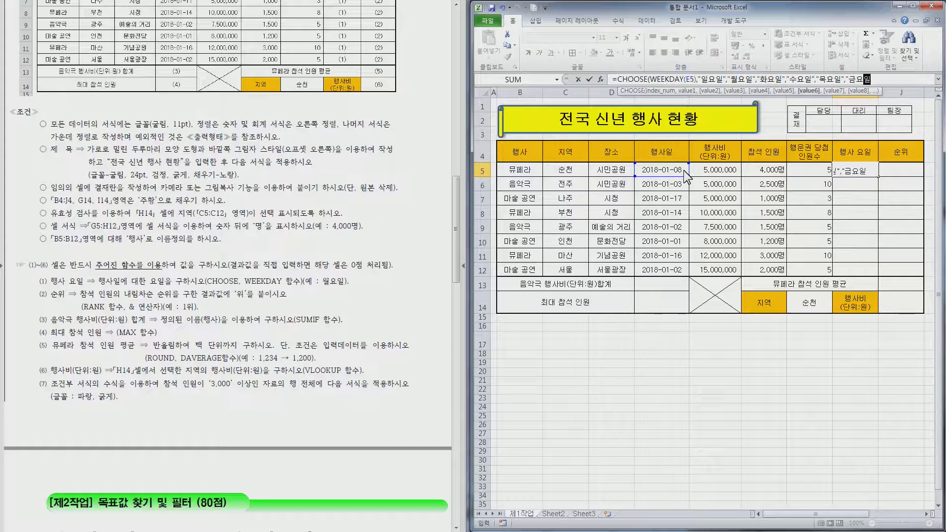
pyautogui.write('","ㅌ')
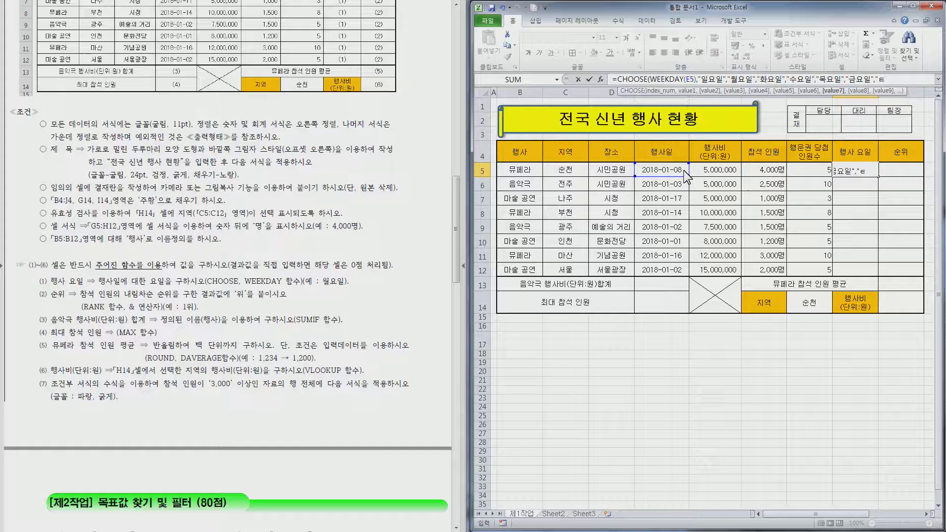
pyautogui.write('요일")')
pyautogui.press('Return')
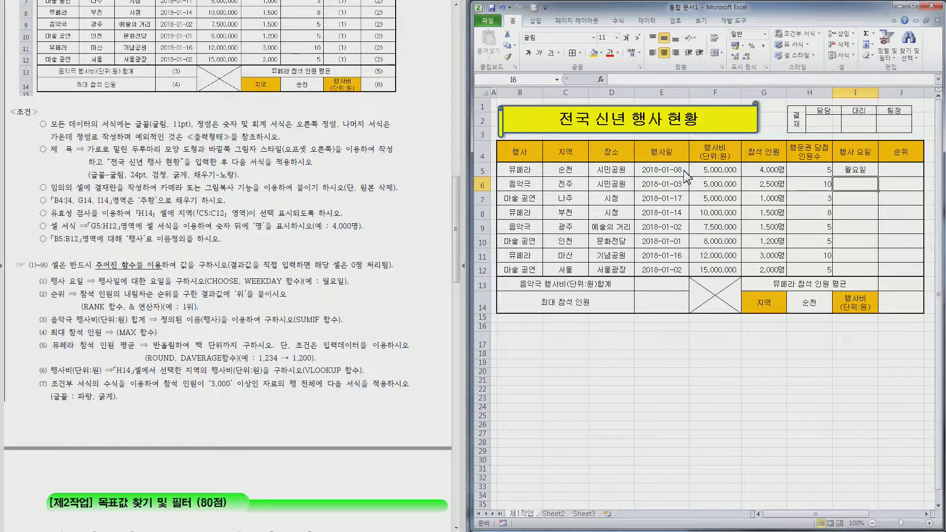
pyautogui.click(860, 172)
pyautogui.moveTo(879, 177); pyautogui.dragTo(881, 275)
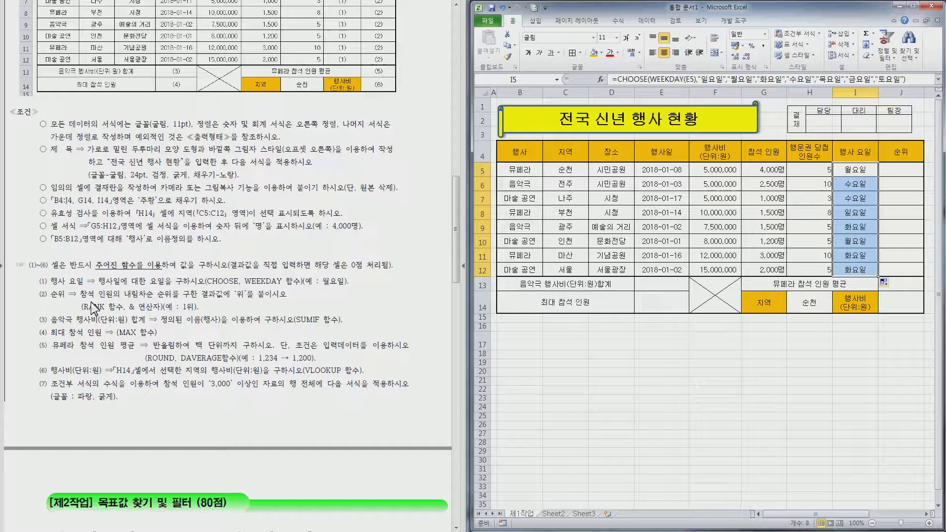
# In J5, begin a RANK formula for the attendance ranking.
pyautogui.click(902, 171)
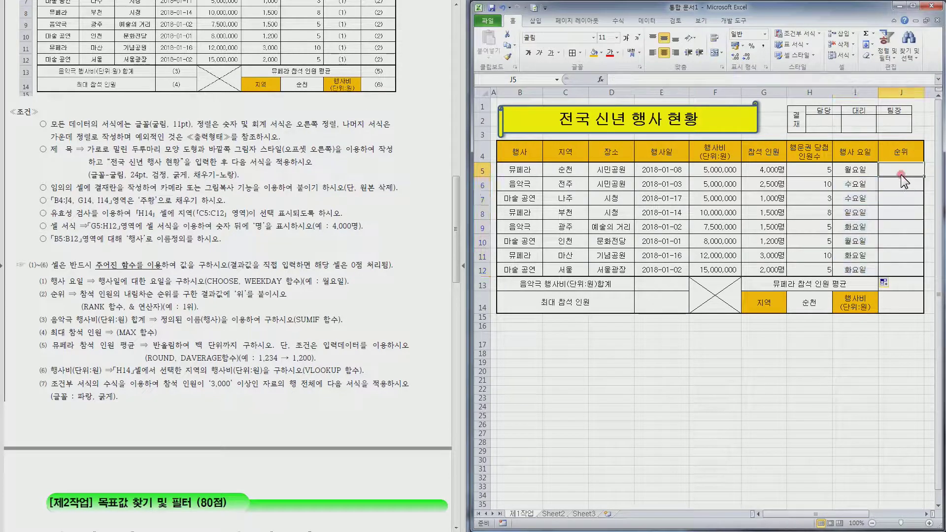
pyautogui.click(637, 81)
pyautogui.write('=')
pyautogui.write('ㄱran')
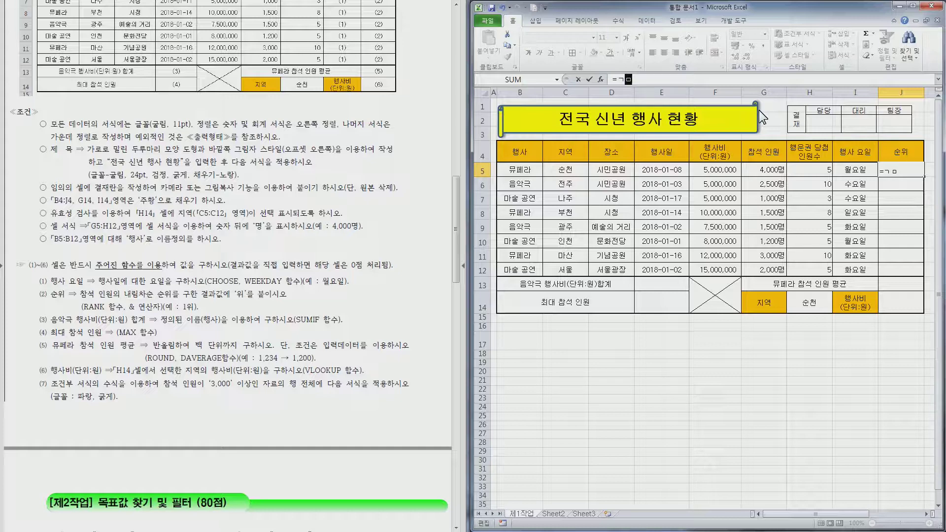
pyautogui.write('k(')
pyautogui.press('Left')
pyautogui.press('Left')
pyautogui.press('Left')
pyautogui.press('Left')
pyautogui.press('Left')
pyautogui.press('BackSpace')
pyautogui.press('Right')
pyautogui.press('Right')
pyautogui.press('Right')
pyautogui.press('Right')
pyautogui.press('Right')
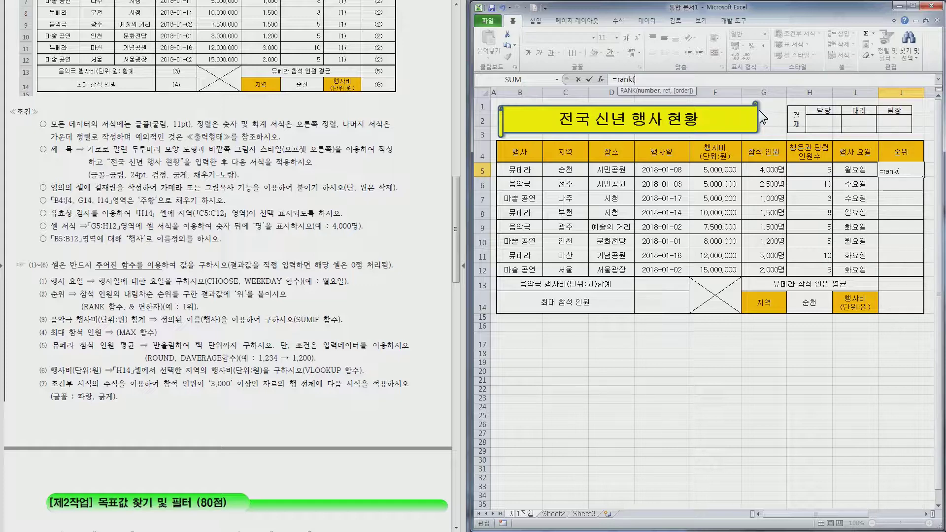
# Complete the J5 formula as =RANK(G5,$G$5:$G$12,0)&"위" and fill it down to J12.
pyautogui.click(775, 169)
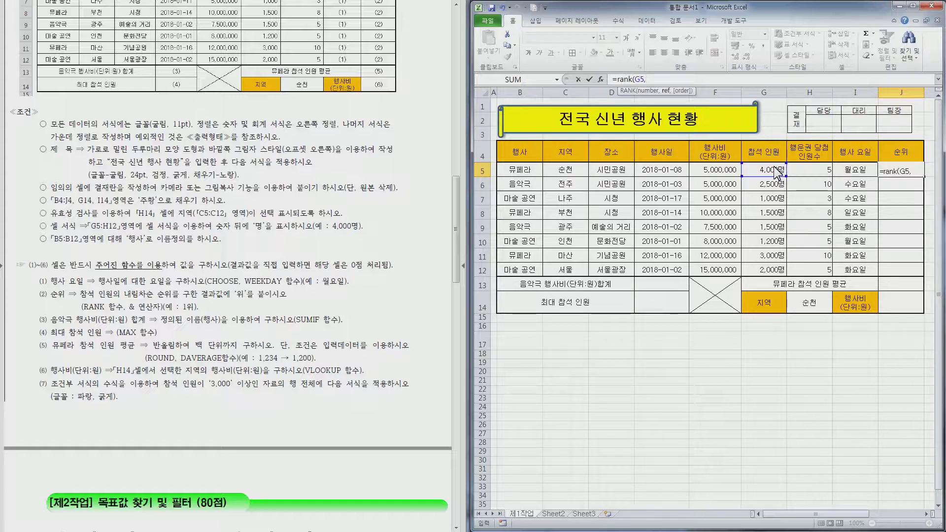
pyautogui.write(',')
pyautogui.moveTo(774, 169); pyautogui.dragTo(767, 277)
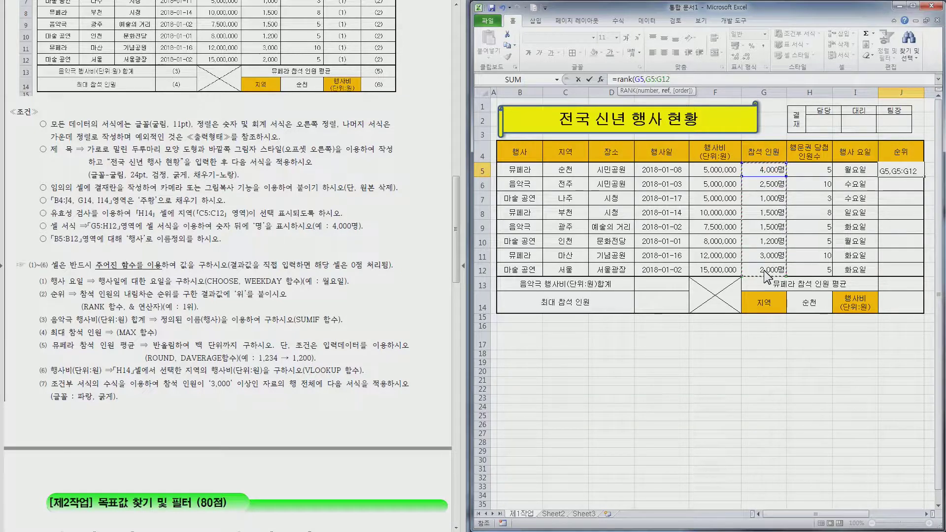
pyautogui.press('F4')
pyautogui.write(',')
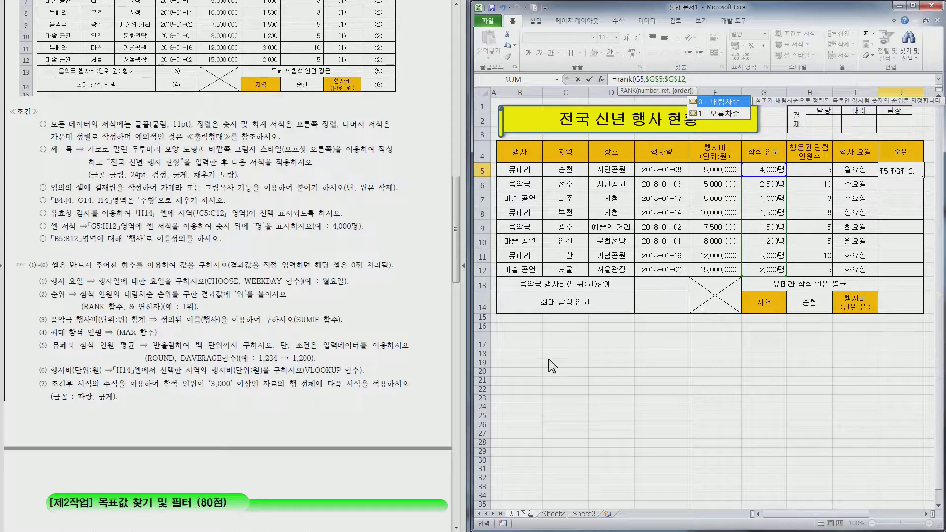
pyautogui.doubleClick(732, 104)
pyautogui.write(')')
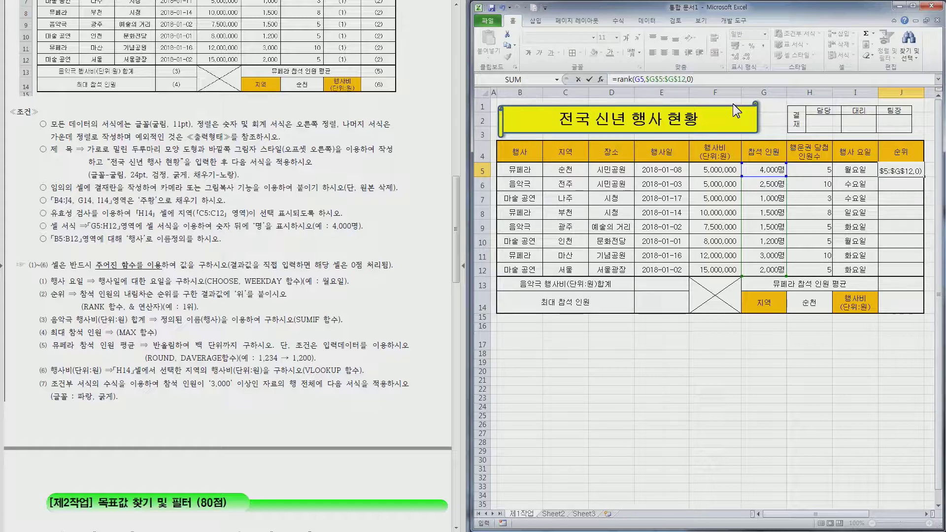
pyautogui.write('&"위"')
pyautogui.press('Return')
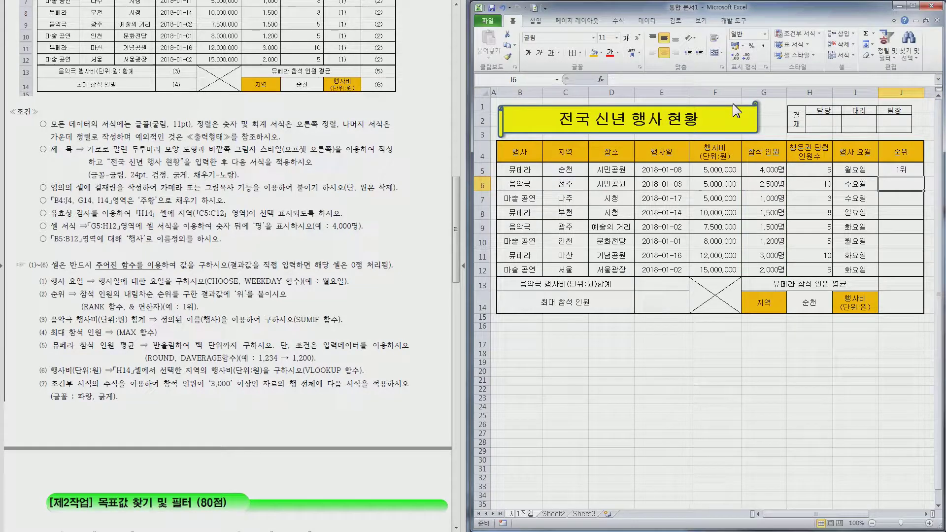
pyautogui.click(917, 175)
pyautogui.moveTo(918, 180); pyautogui.dragTo(913, 274)
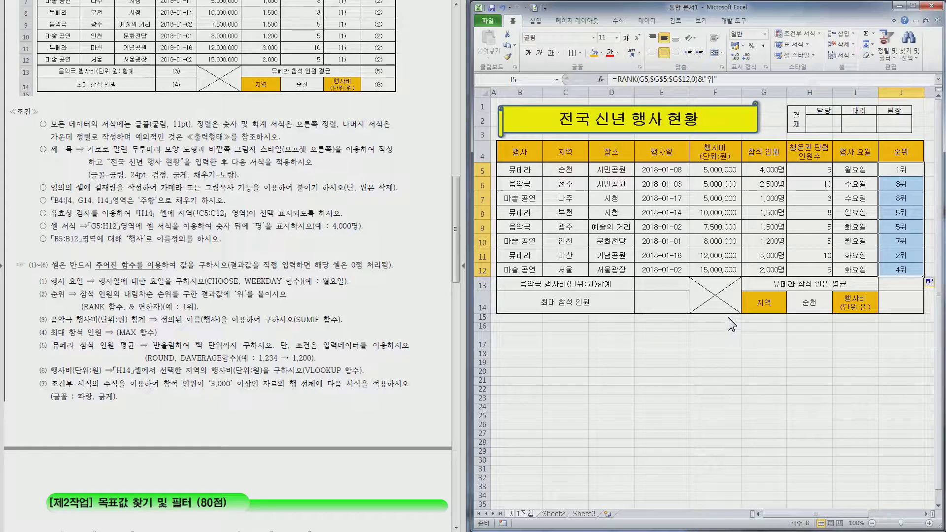
# In E13, begin a SUMIF formula for the 음악극 event cost total.
pyautogui.click(657, 284)
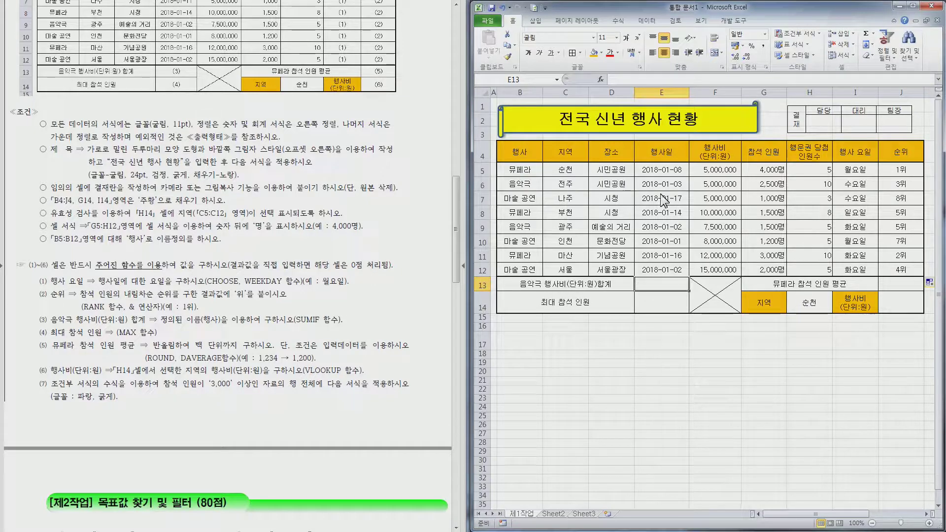
pyautogui.press('F2')
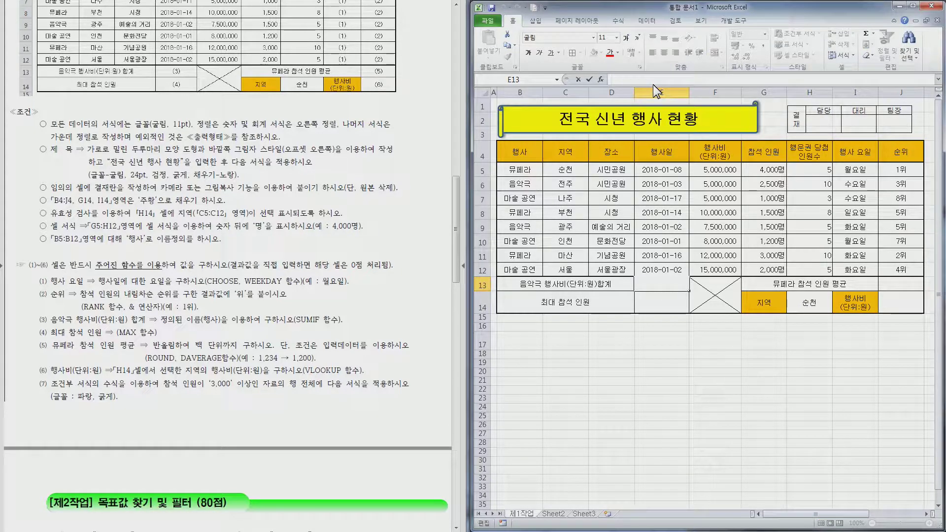
pyautogui.write('=')
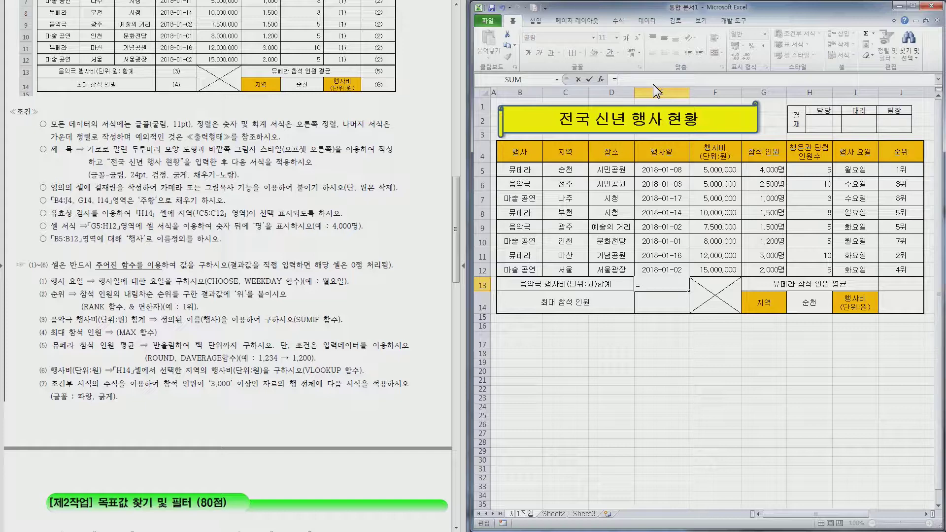
pyautogui.write('sum')
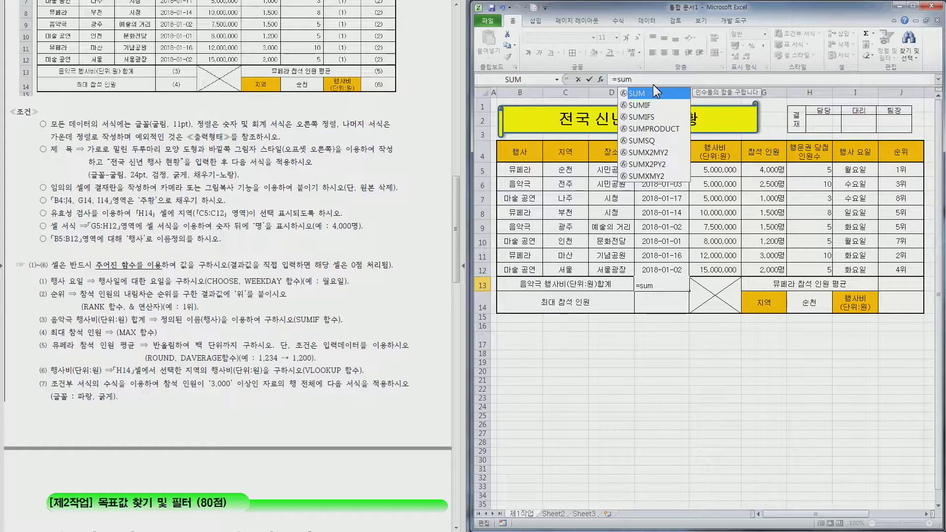
pyautogui.press('Down')
pyautogui.press('Tab')
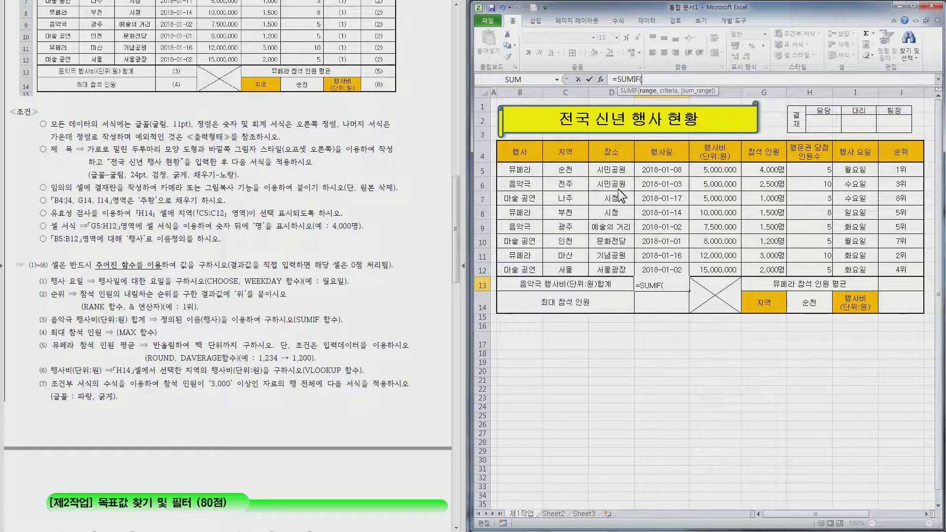
# Complete the E13 formula with the range 행사, the criterion "음악극" and the sum range F5:F12, and apply the comma style.
pyautogui.moveTo(530, 177); pyautogui.dragTo(533, 274)
pyautogui.write(',"D')
pyautogui.write('음악극"')
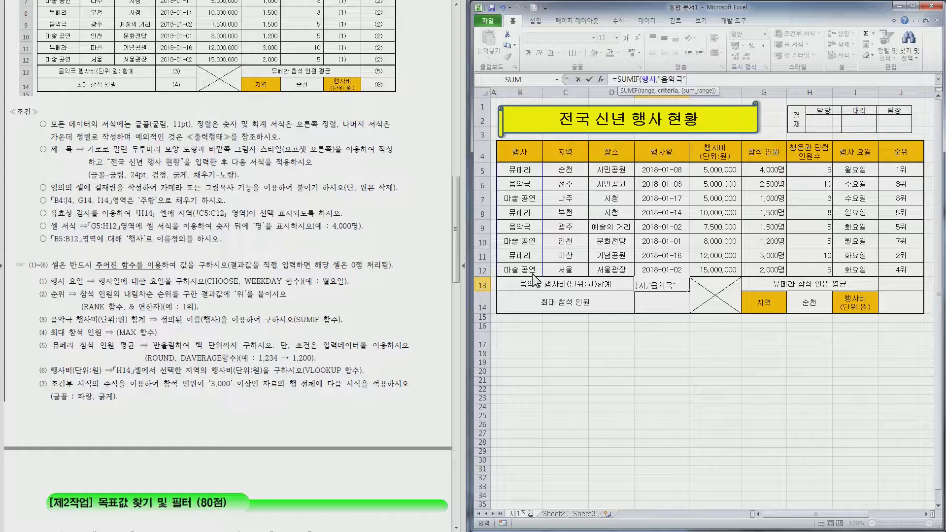
pyautogui.write(',')
pyautogui.moveTo(721, 171); pyautogui.dragTo(729, 272)
pyautogui.write(')')
pyautogui.hotkey('ctrl', 'Return')
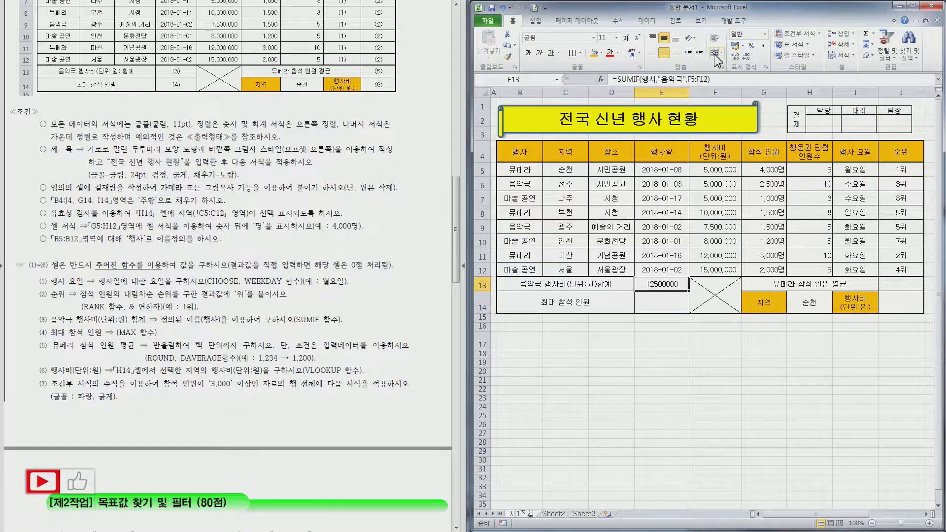
pyautogui.click(762, 46)
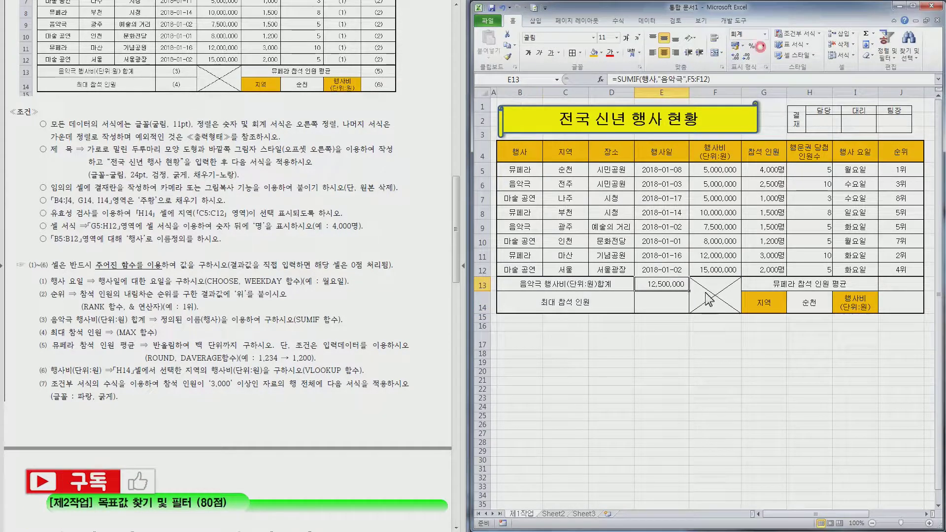
# Calculate the highest attendance in E14 with =MAX(G5:G12) and right-align the cell.
pyautogui.click(660, 303)
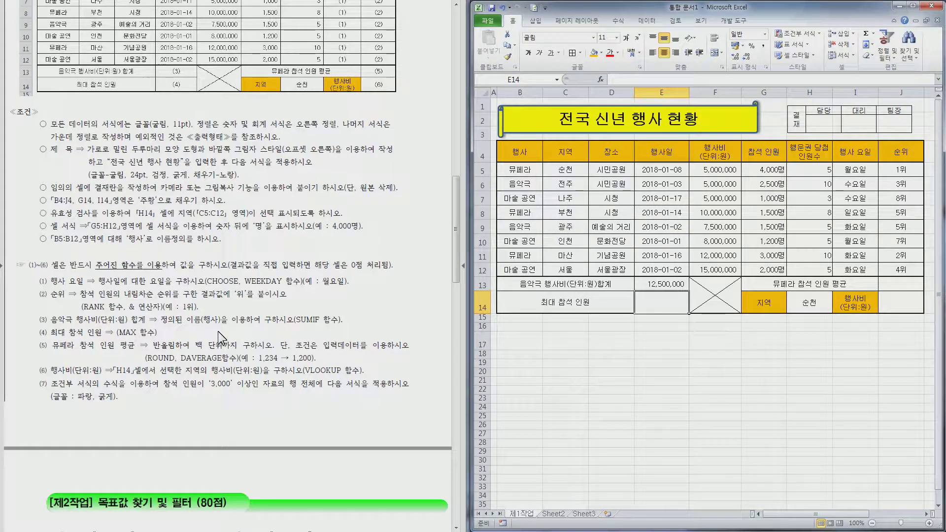
pyautogui.write('=ㅡㅁ')
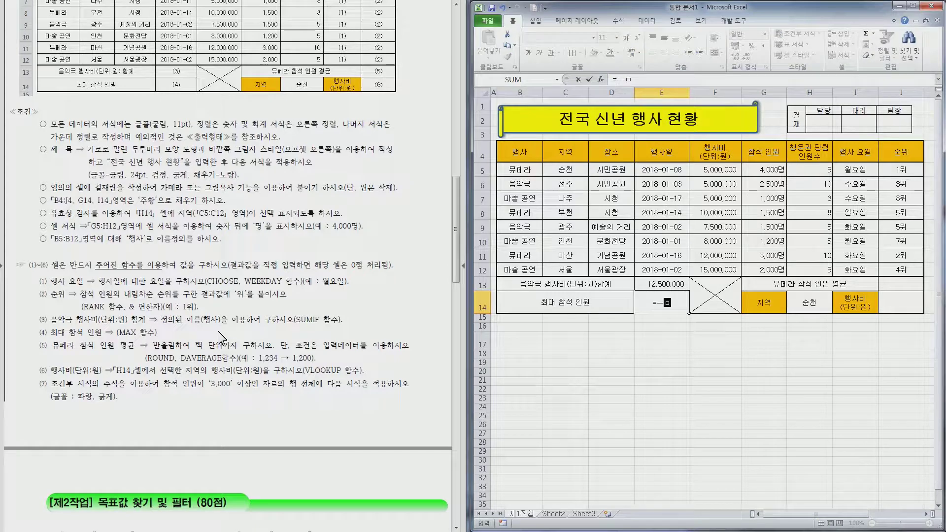
pyautogui.write('MAX(')
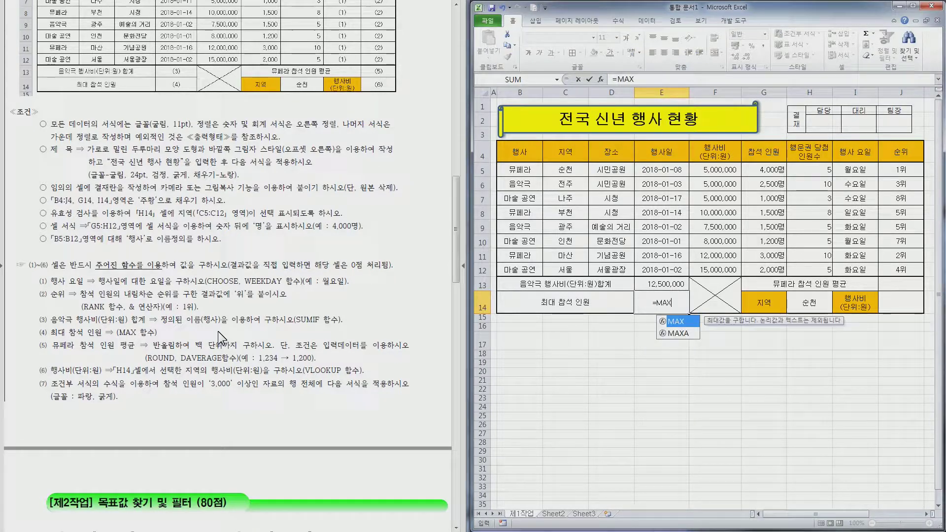
pyautogui.scroll(-1, 507, 246)
pyautogui.moveTo(781, 129); pyautogui.dragTo(778, 232)
pyautogui.press('Return')
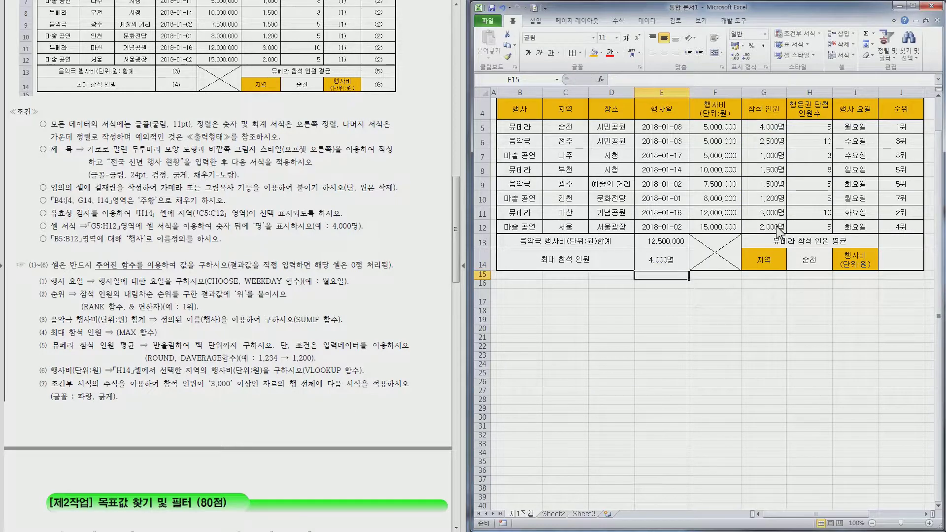
pyautogui.scroll(1, 746, 318)
pyautogui.press('Up')
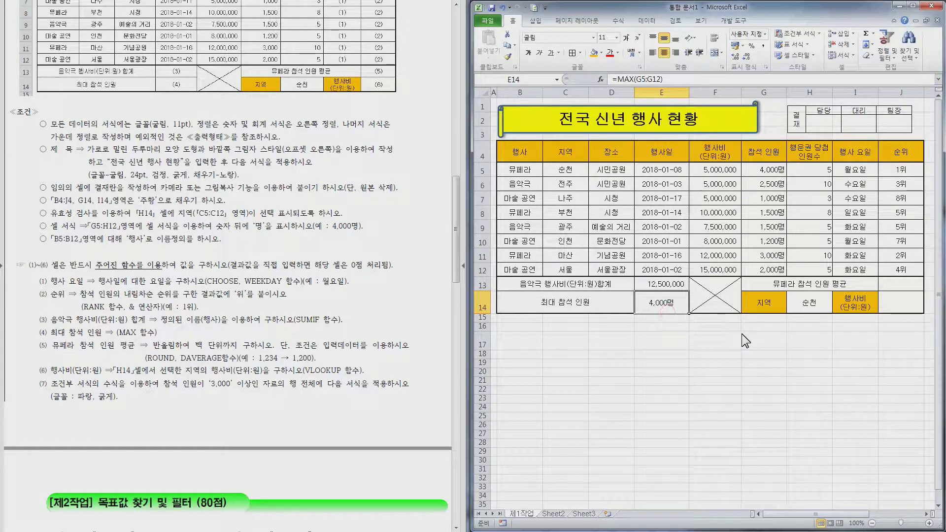
pyautogui.click(676, 52)
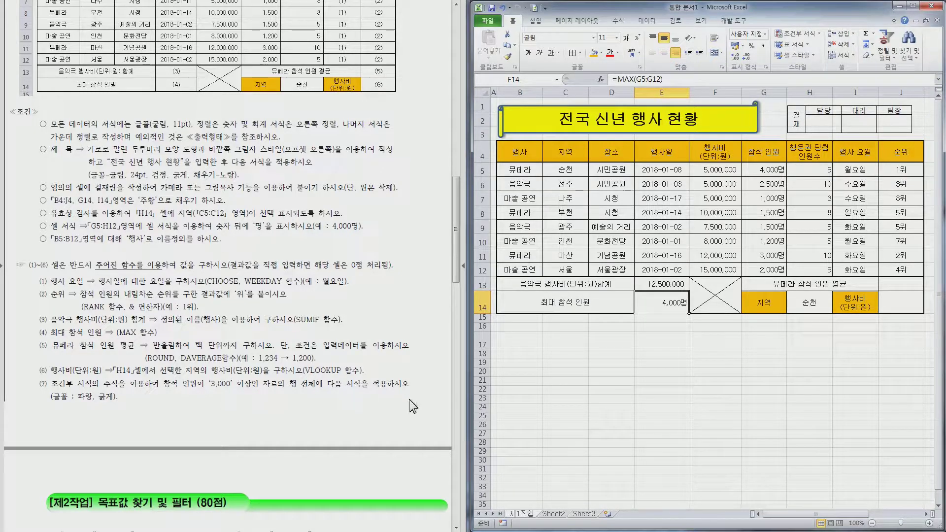
# In J13, begin a ROUND formula for the 뮤페라 average attendance.
pyautogui.click(900, 285)
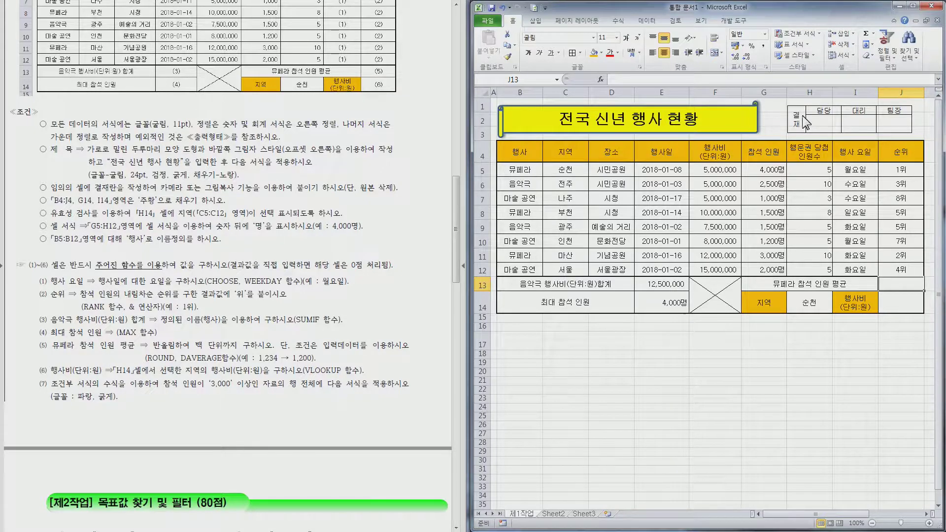
pyautogui.click(658, 80)
pyautogui.write('=RO')
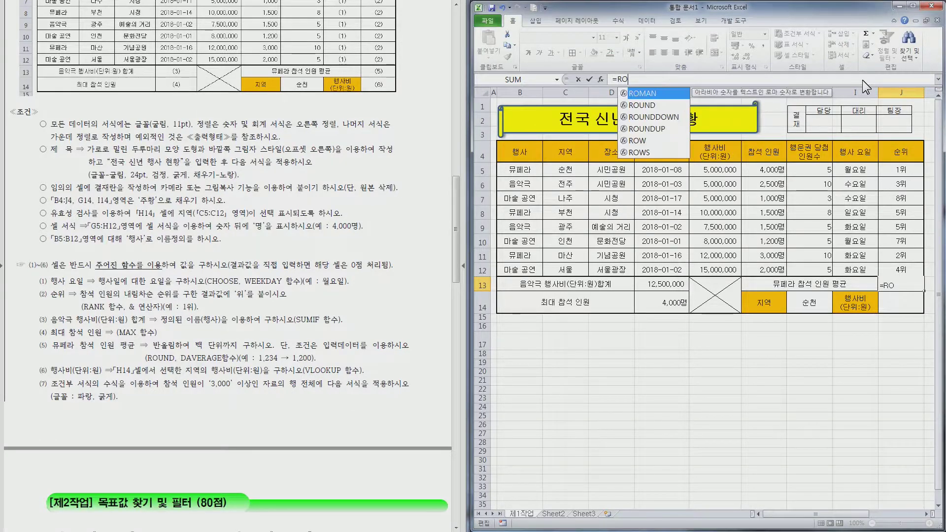
pyautogui.press('Down')
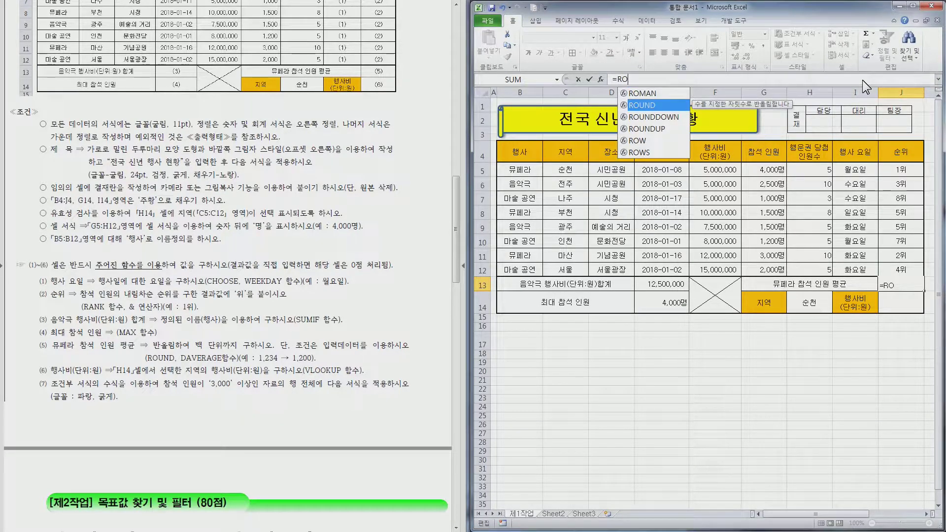
pyautogui.press('Tab')
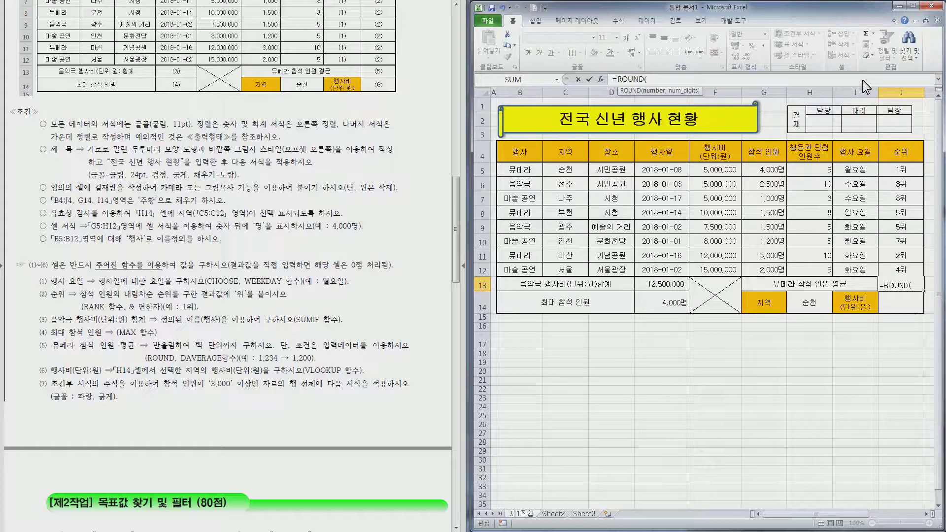
pyautogui.write('D')
pyautogui.press('Down')
pyautogui.press('Tab')
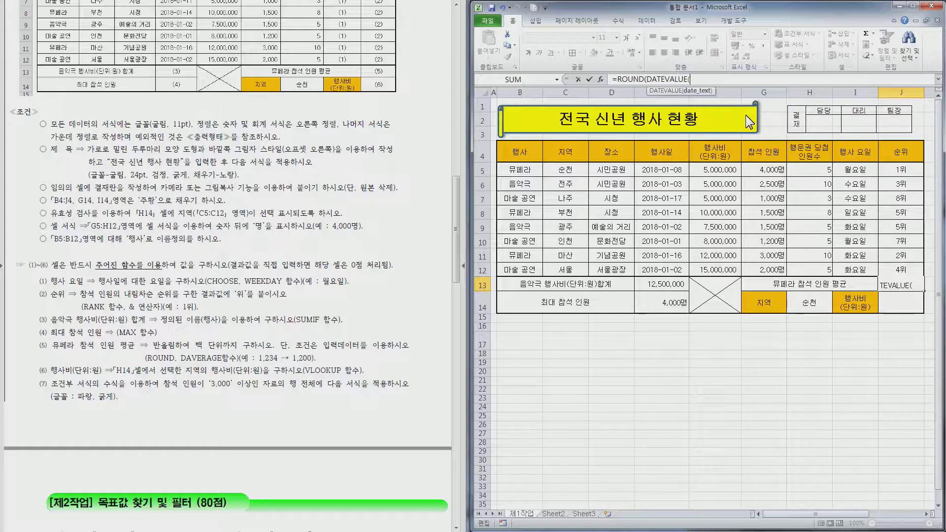
pyautogui.press('BackSpace')
pyautogui.press('BackSpace')
pyautogui.press('BackSpace')
pyautogui.press('BackSpace')
pyautogui.press('BackSpace')
pyautogui.press('BackSpace')
pyautogui.press('BackSpace')
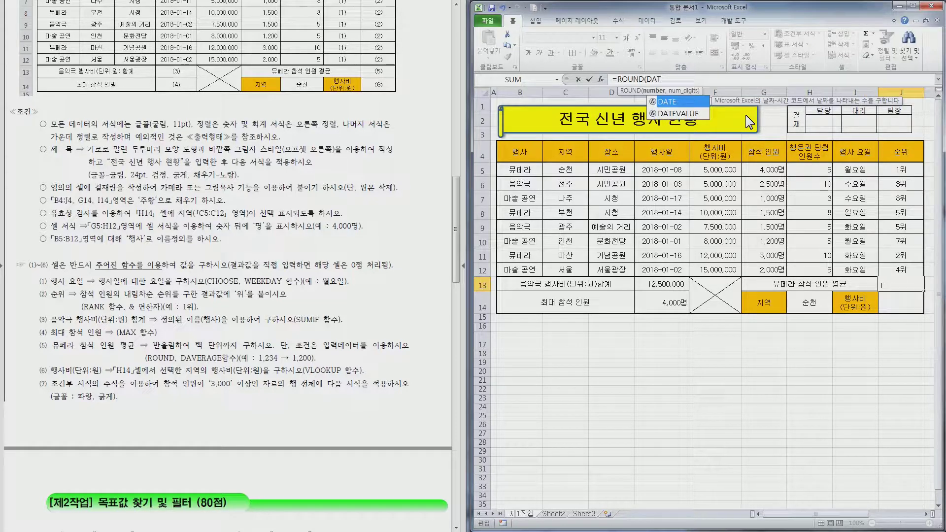
pyautogui.press('BackSpace')
# Complete the J13 formula as =ROUND(DAVERAGE(B4:J12,G4,B4:B5),-2) to average the 뮤페라 attendance rounded to hundreds.
pyautogui.press('Down')
pyautogui.press('Down')
pyautogui.press('Tab')
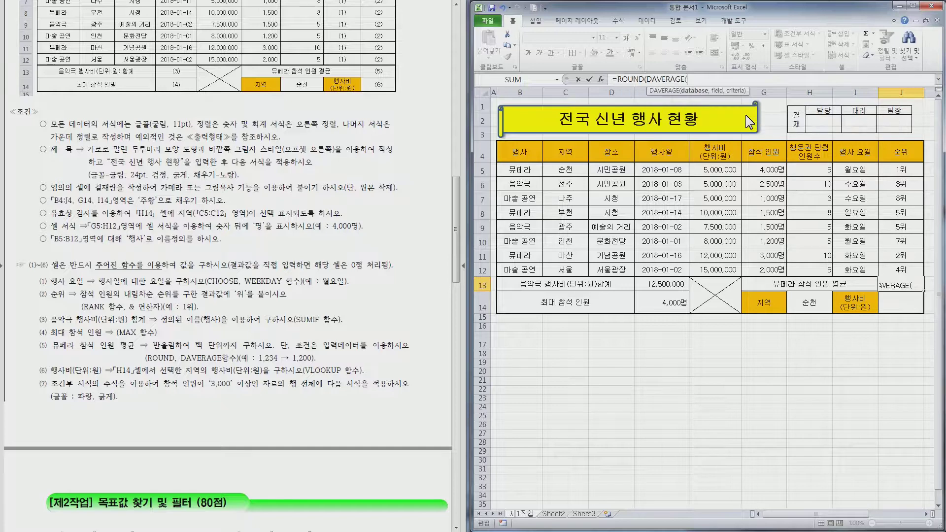
pyautogui.moveTo(522, 153); pyautogui.dragTo(901, 276)
pyautogui.write(',')
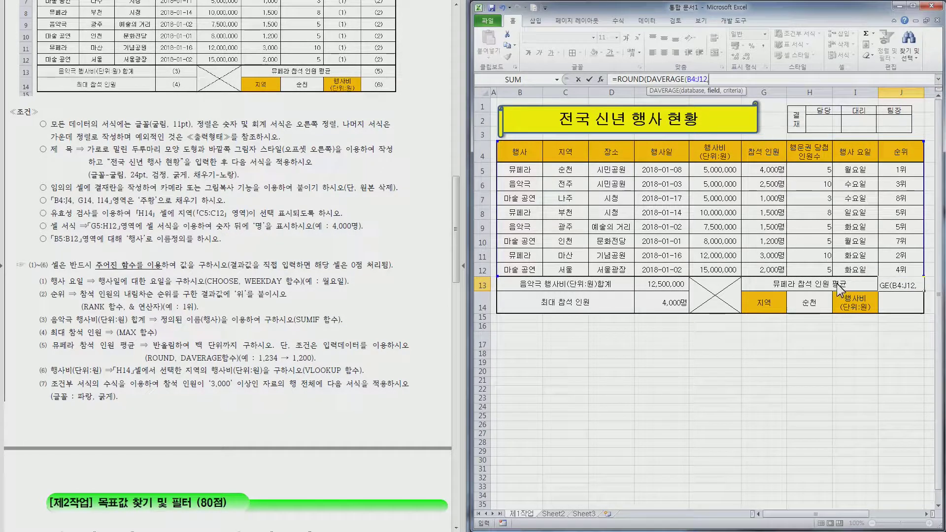
pyautogui.click(762, 156)
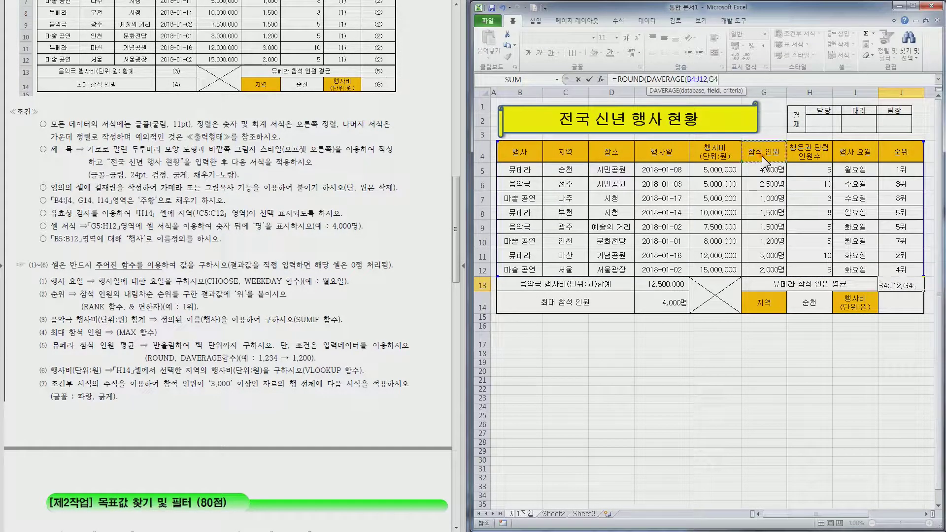
pyautogui.write(',')
pyautogui.moveTo(516, 153); pyautogui.dragTo(518, 175)
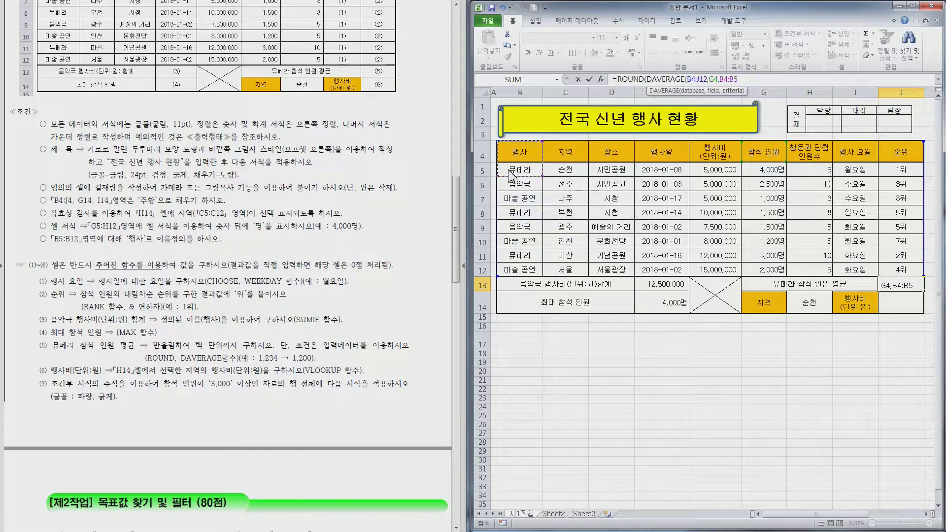
pyautogui.write(')')
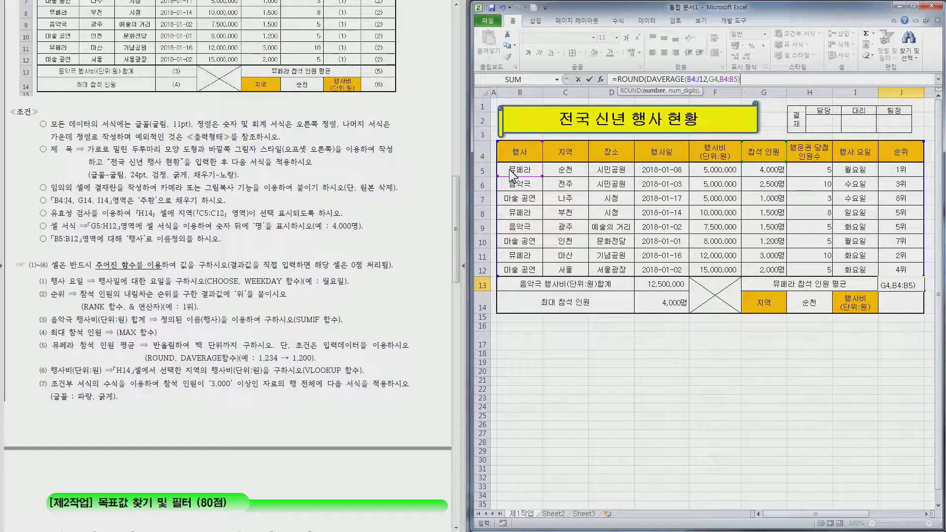
pyautogui.write(',')
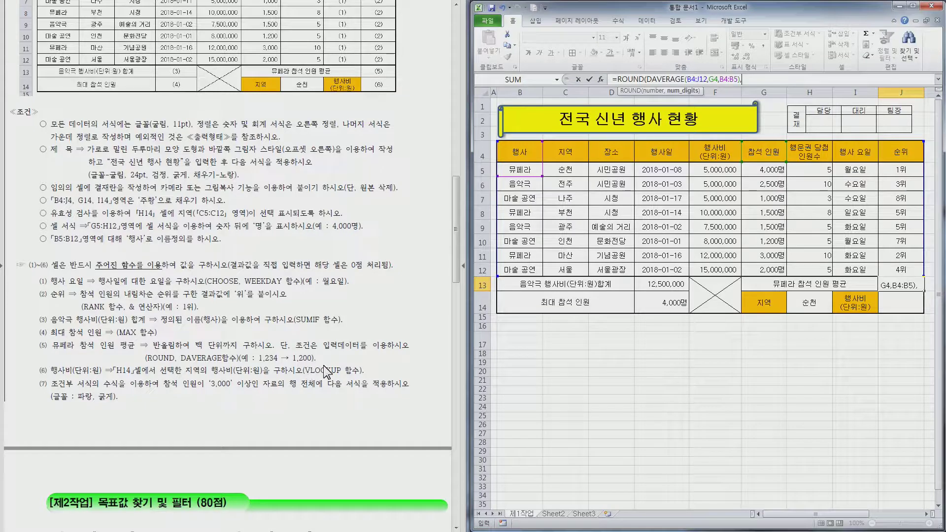
pyautogui.write('-2')
pyautogui.hotkey('ctrl', 'Return')
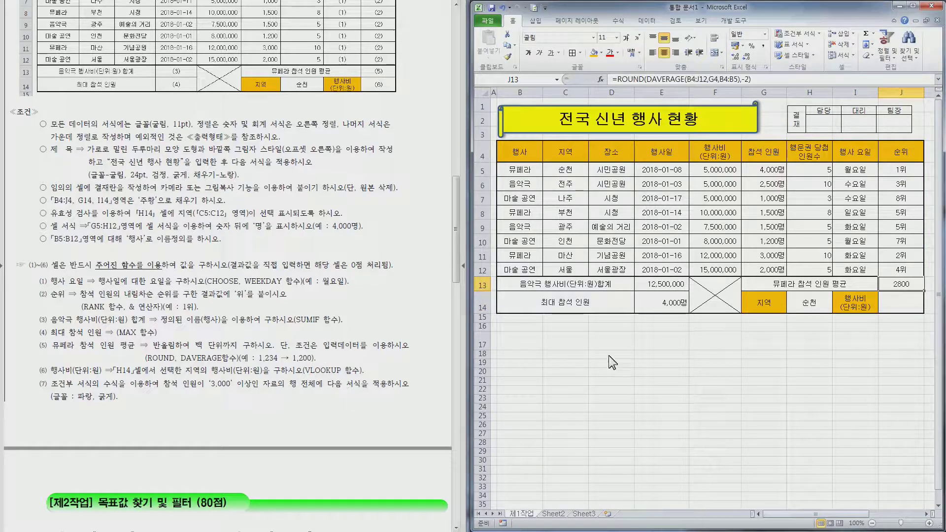
# Look up the event cost for the region chosen in H14 by entering =VLOOKUP(H14,C5:F12,4,0) in J14.
pyautogui.click(895, 303)
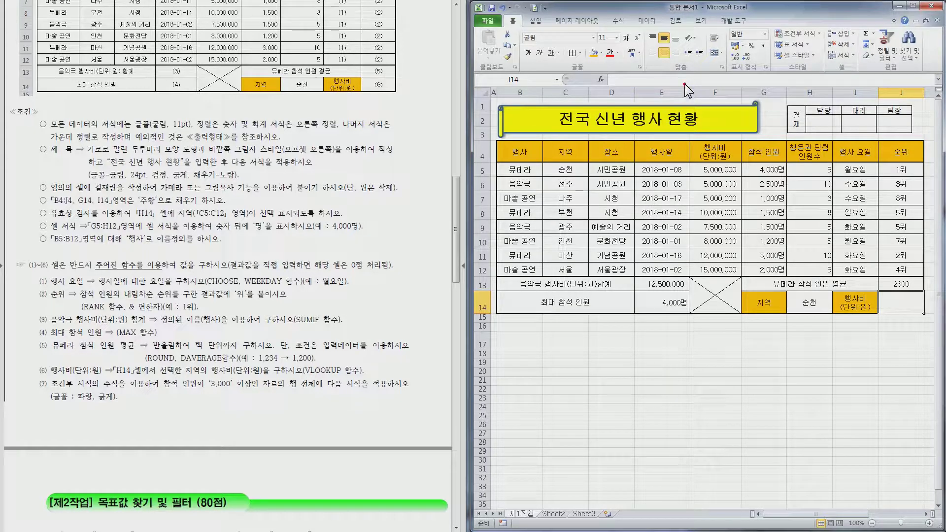
pyautogui.write('=VL')
pyautogui.press('Tab')
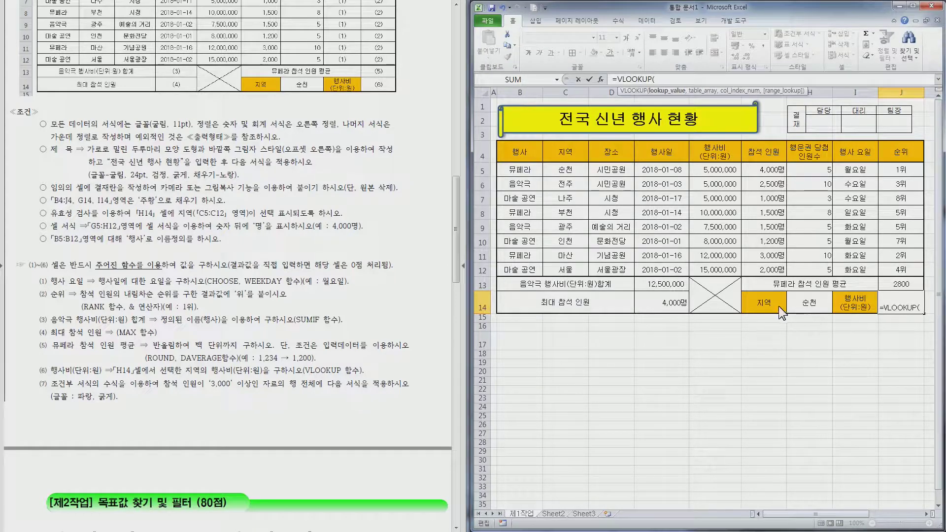
pyautogui.click(805, 305)
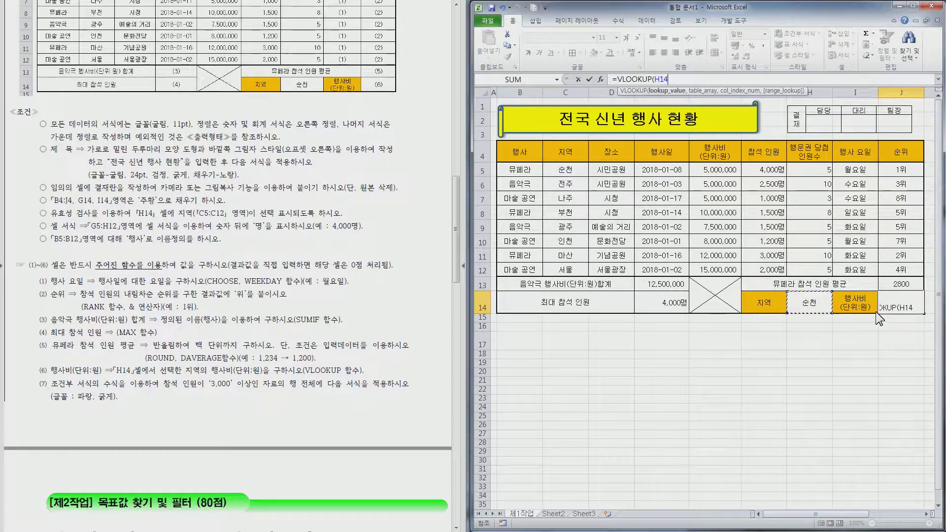
pyautogui.write(',')
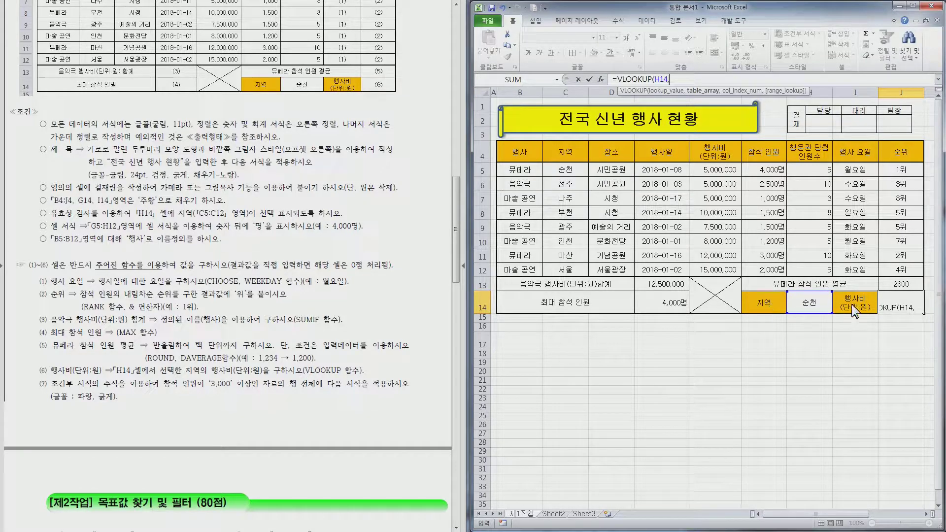
pyautogui.moveTo(532, 173); pyautogui.dragTo(910, 269)
pyautogui.moveTo(565, 170); pyautogui.dragTo(704, 274)
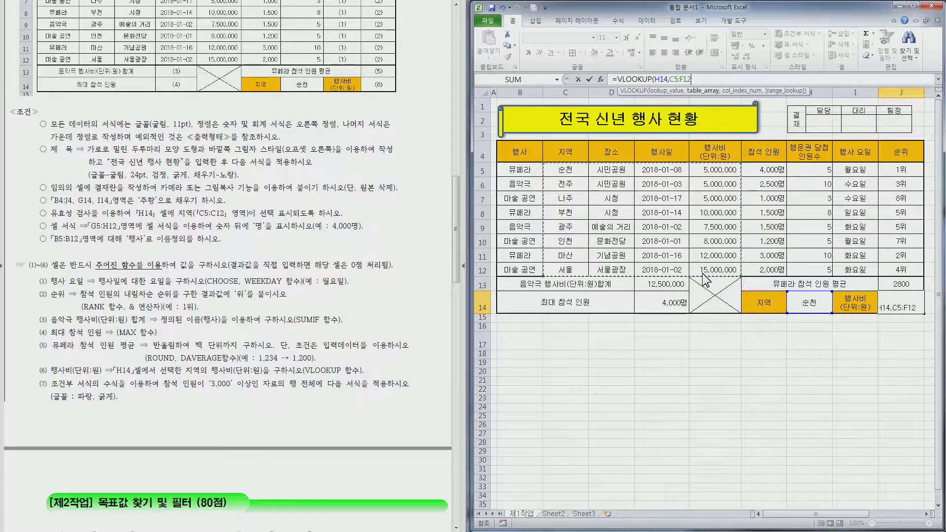
pyautogui.write(',')
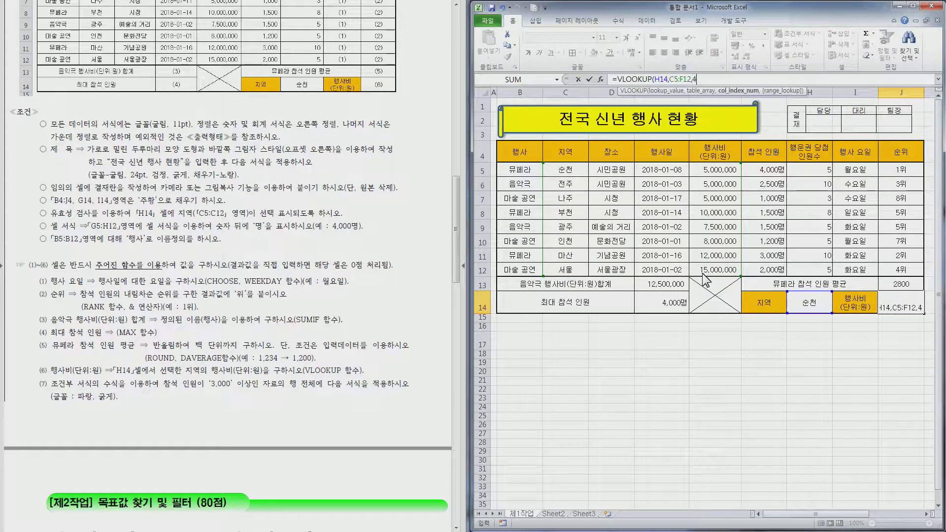
pyautogui.write('4,0)')
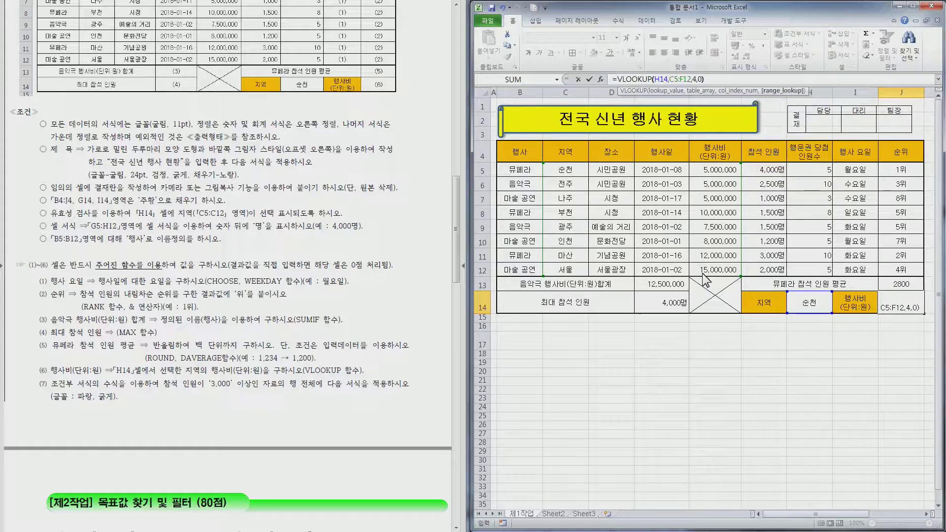
pyautogui.press('Return')
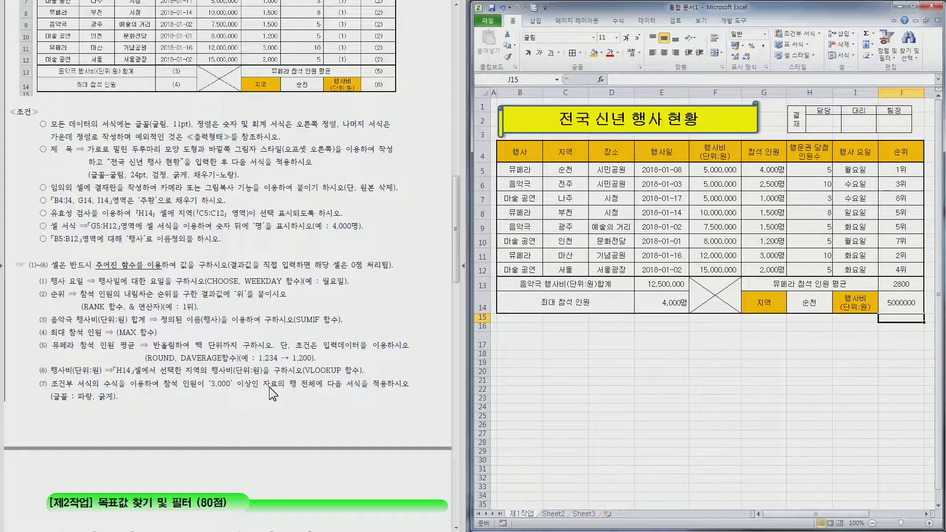
# Start a new formula-based conditional formatting rule for the data range B5:J12.
pyautogui.click(729, 286)
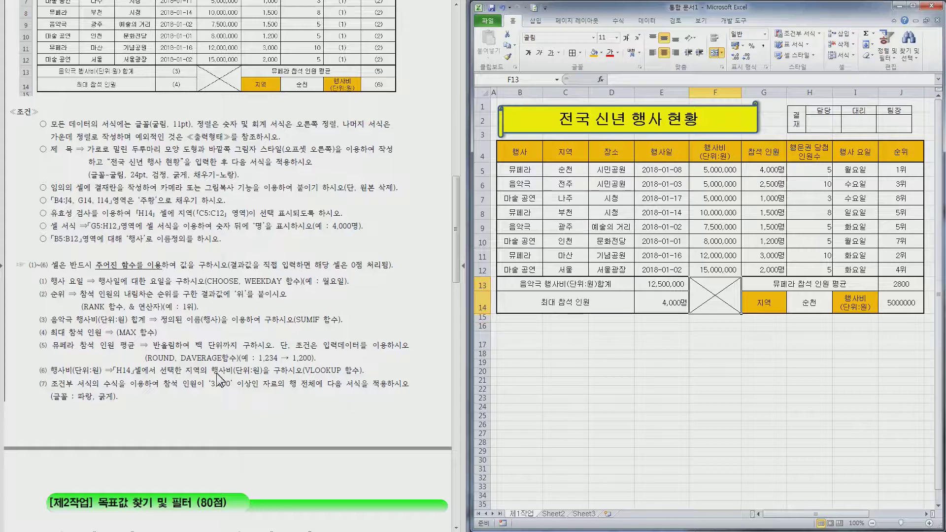
pyautogui.moveTo(520, 170); pyautogui.dragTo(890, 270)
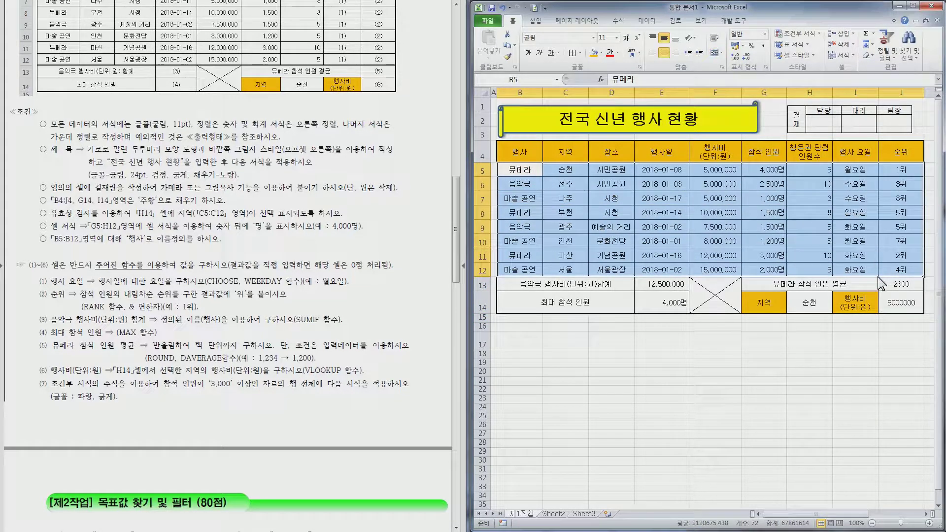
pyautogui.click(811, 42)
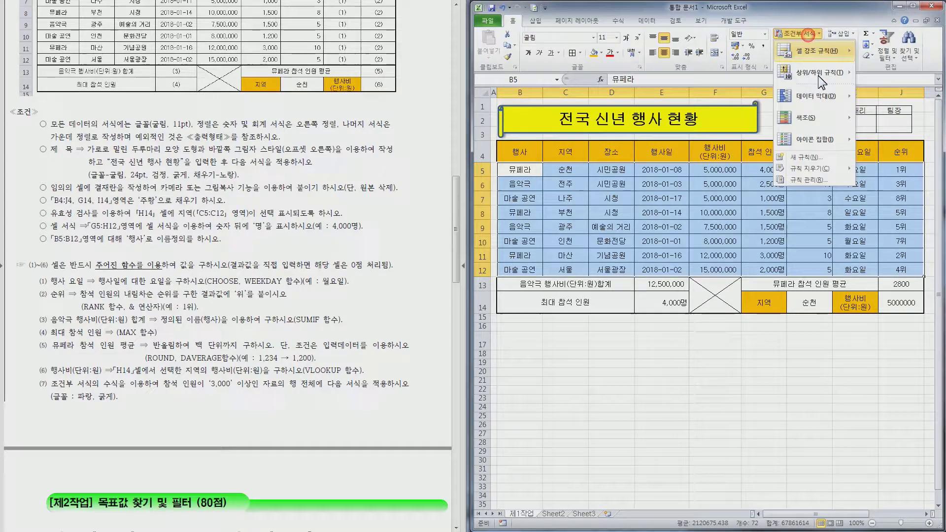
pyautogui.click(821, 152)
pyautogui.click(369, 251)
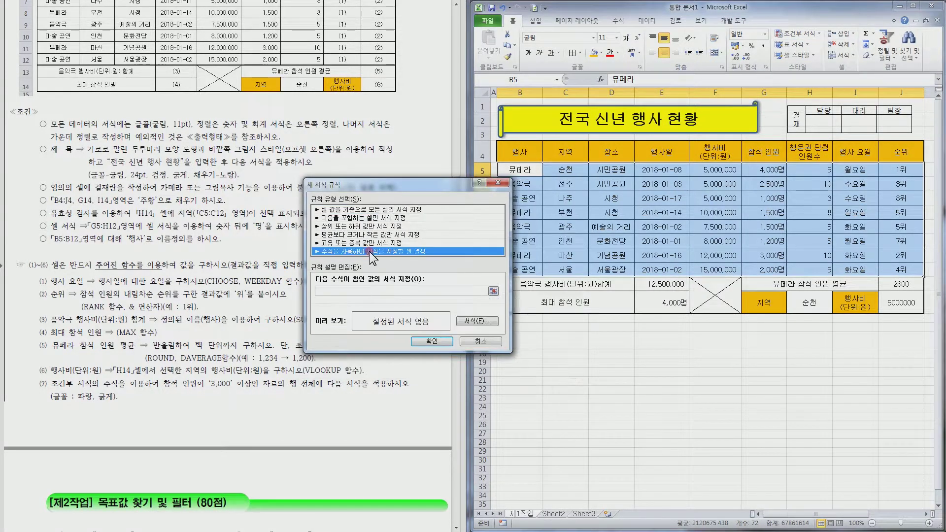
pyautogui.moveTo(418, 185); pyautogui.dragTo(485, 115)
pyautogui.moveTo(541, 76); pyautogui.dragTo(540, 54)
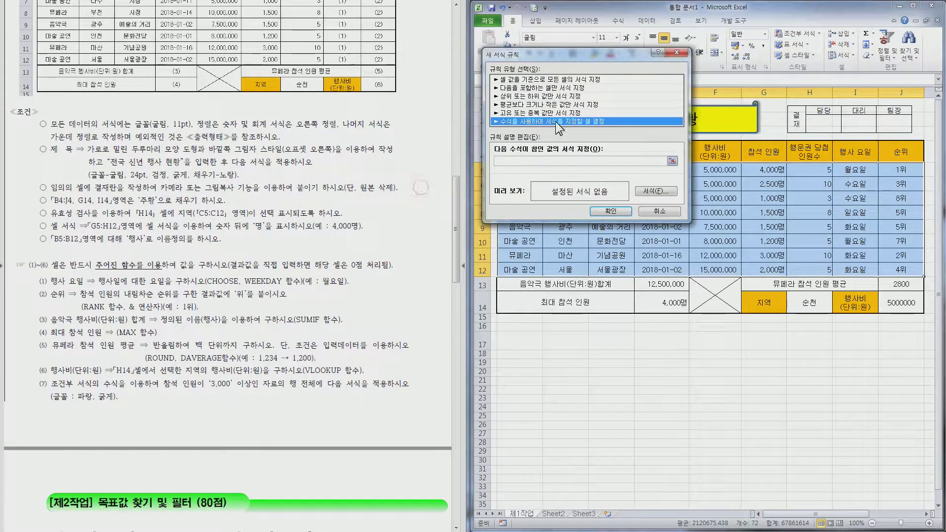
# Enter =$G5>=3000 as the rule's formula so it targets rows by attendance.
pyautogui.click(538, 162)
pyautogui.write('ㅋ')
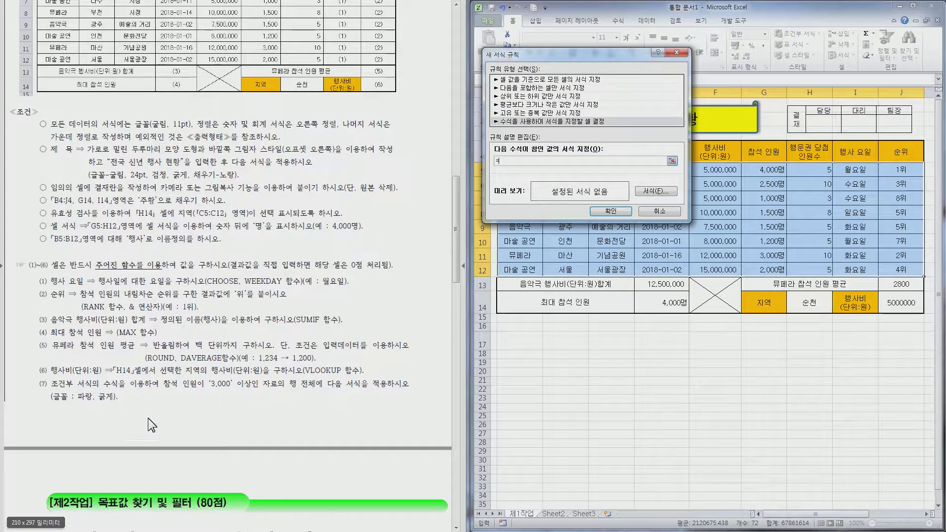
pyautogui.press('BackSpace')
pyautogui.write('=')
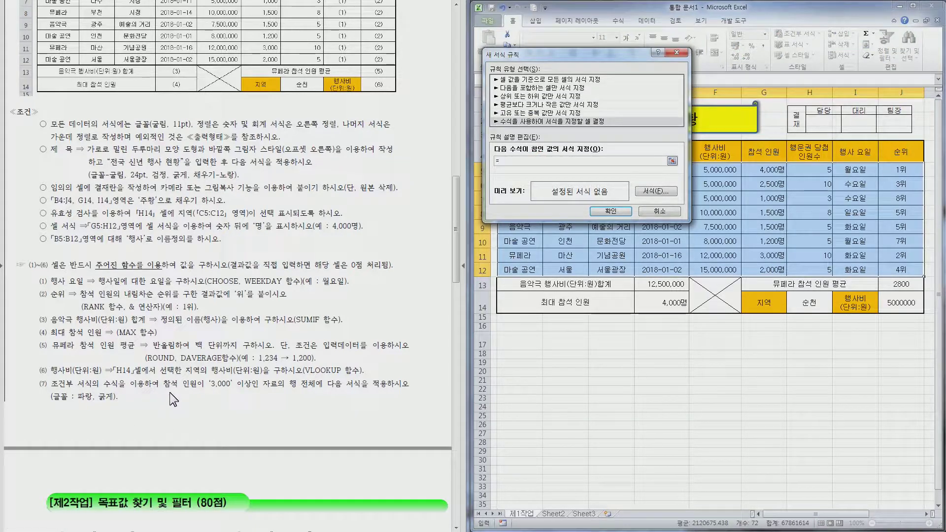
pyautogui.moveTo(579, 52); pyautogui.dragTo(756, 169)
pyautogui.click(767, 170)
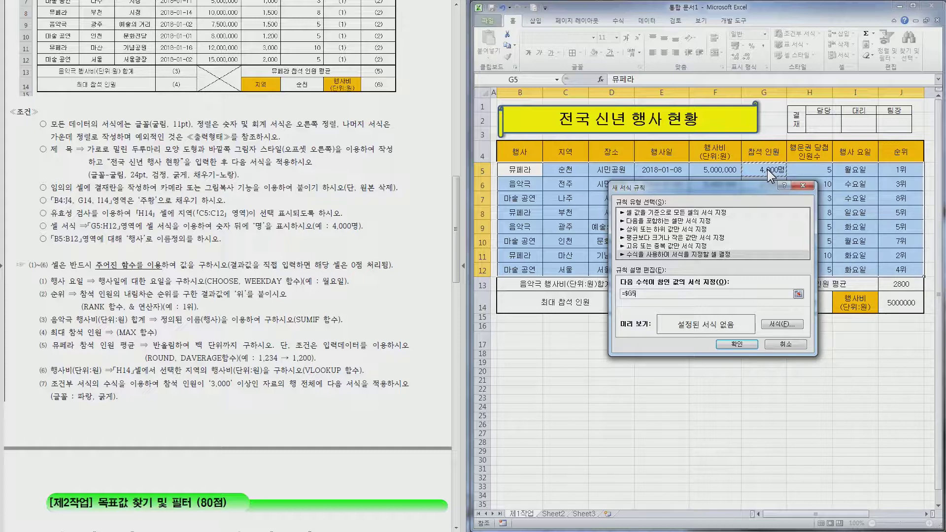
pyautogui.write('>=3000')
# Apply the rule with a bold, standard blue font and widen column F so its cost values fit.
pyautogui.click(788, 322)
pyautogui.click(506, 254)
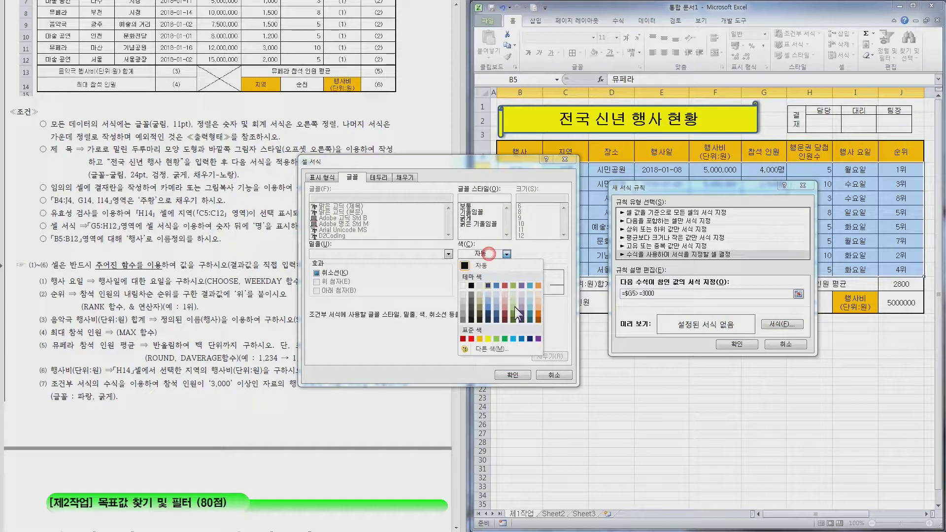
pyautogui.click(522, 339)
pyautogui.click(465, 218)
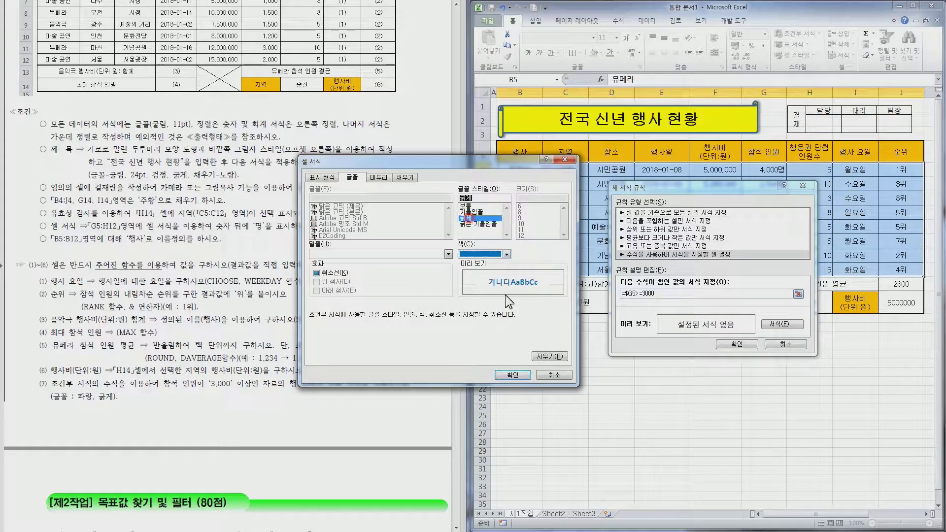
pyautogui.click(513, 376)
pyautogui.click(726, 343)
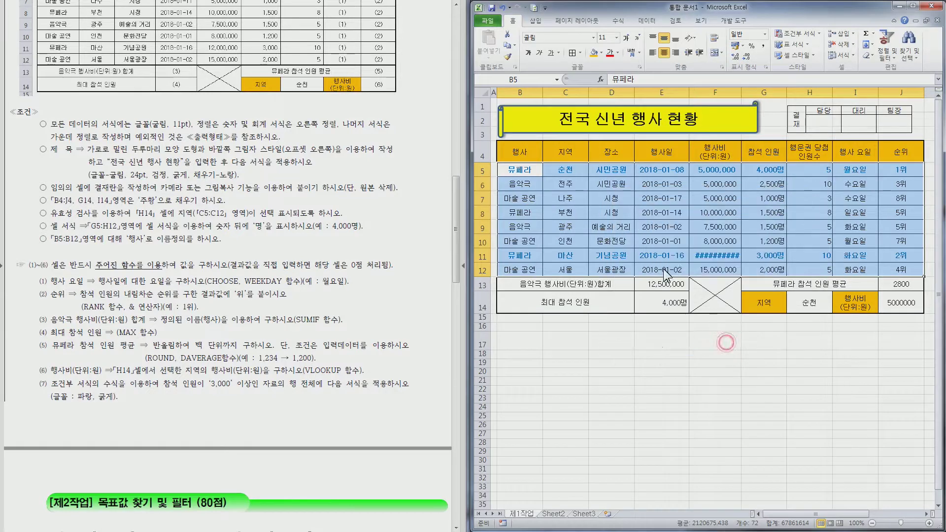
pyautogui.click(723, 241)
pyautogui.moveTo(741, 95); pyautogui.dragTo(748, 96)
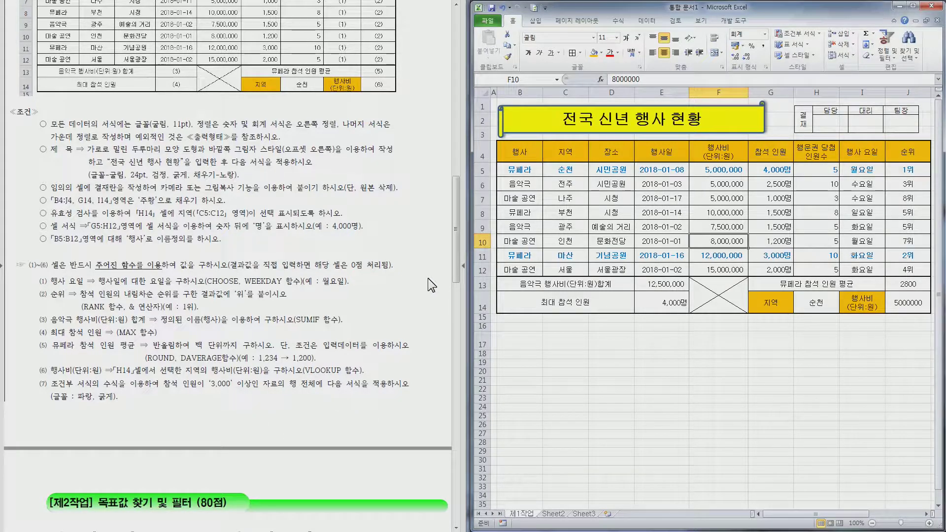
# Check the formulas and number formats of the summary cells E13, E14 and J13 against the exam instructions.
pyautogui.click(909, 286)
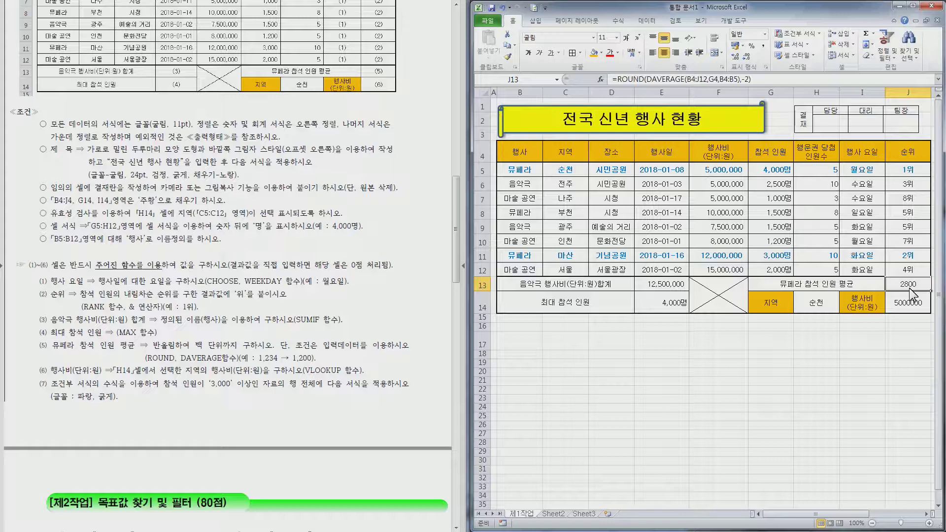
pyautogui.scroll(-1, 911, 285)
pyautogui.scroll(1, 789, 215)
pyautogui.click(777, 217)
pyautogui.click(671, 304)
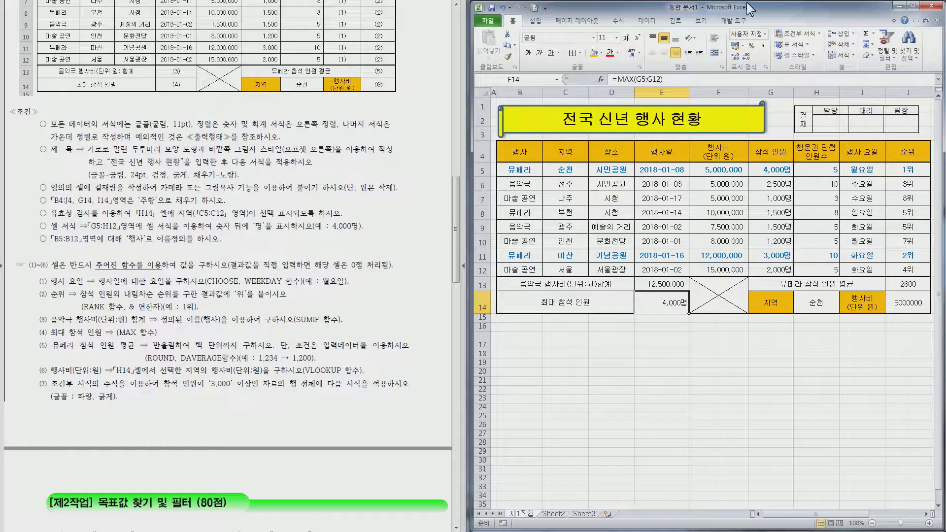
pyautogui.click(672, 299)
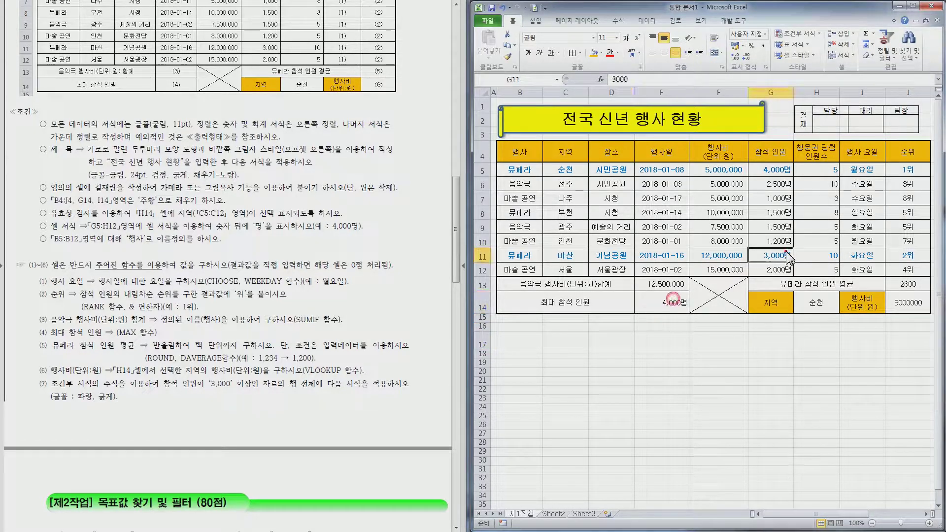
pyautogui.click(909, 284)
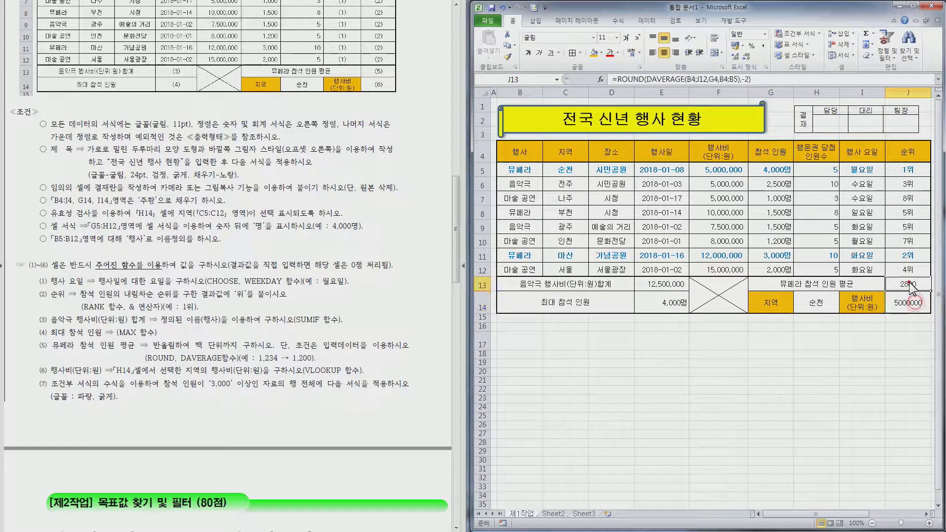
pyautogui.click(663, 284)
pyautogui.click(670, 304)
pyautogui.click(665, 285)
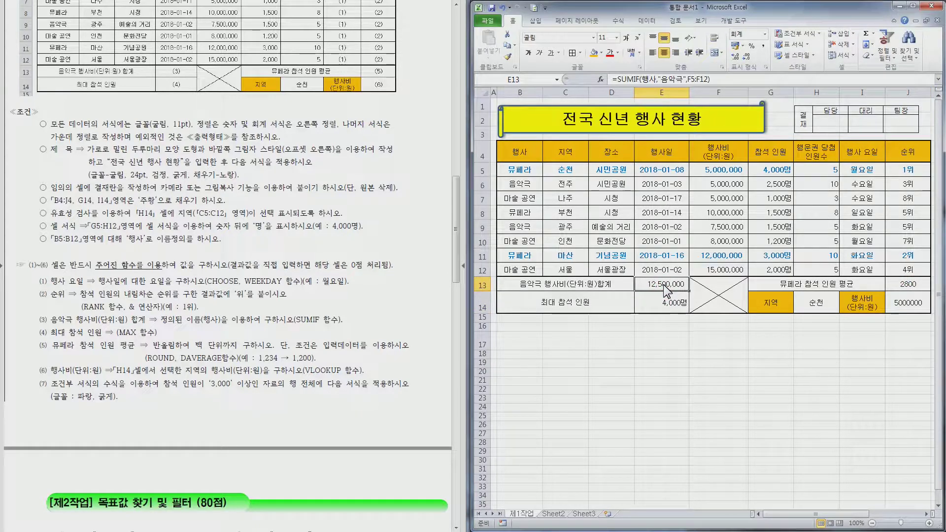
pyautogui.click(908, 284)
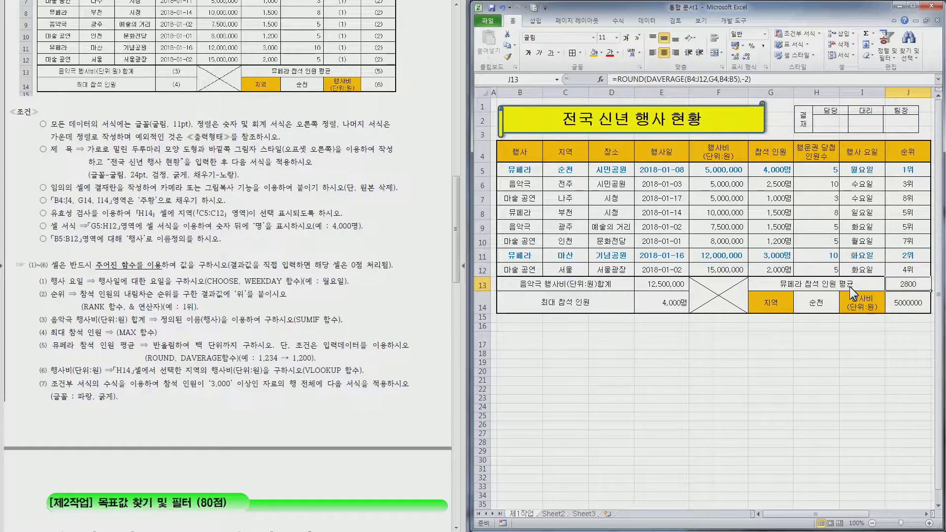
# Apply the comma style to the event cost lookup in J14 and select J13.
pyautogui.click(914, 309)
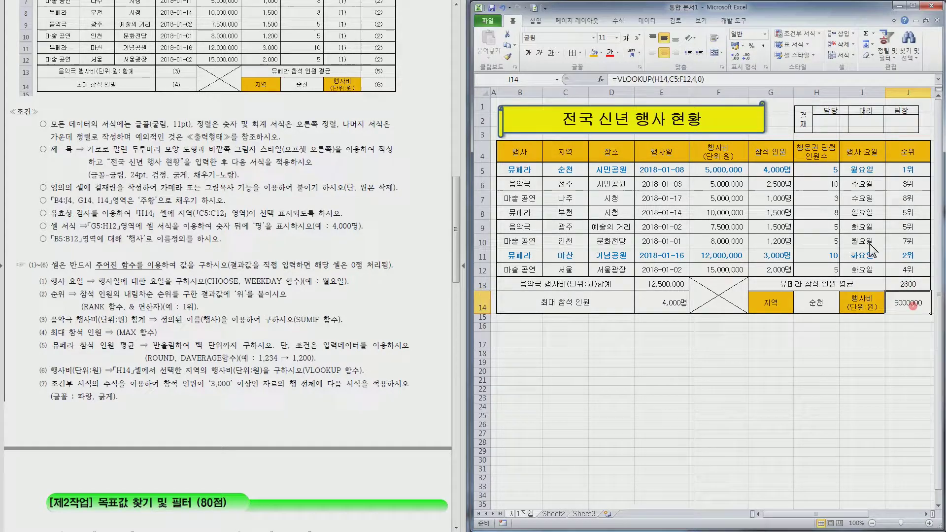
pyautogui.click(765, 47)
pyautogui.click(904, 288)
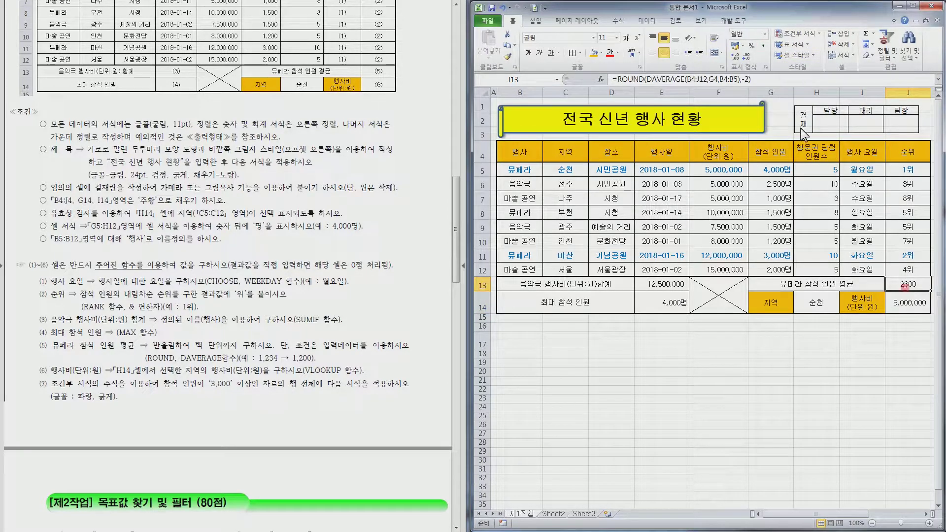
# Format the average attendance in J13 as a number with a thousands separator.
pyautogui.click(765, 34)
pyautogui.click(774, 70)
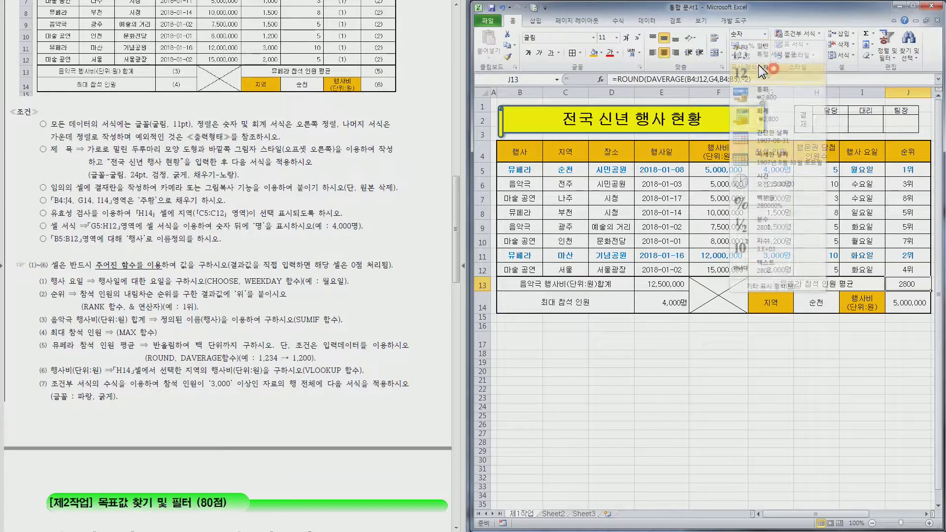
pyautogui.rightClick(922, 294)
pyautogui.click(931, 416)
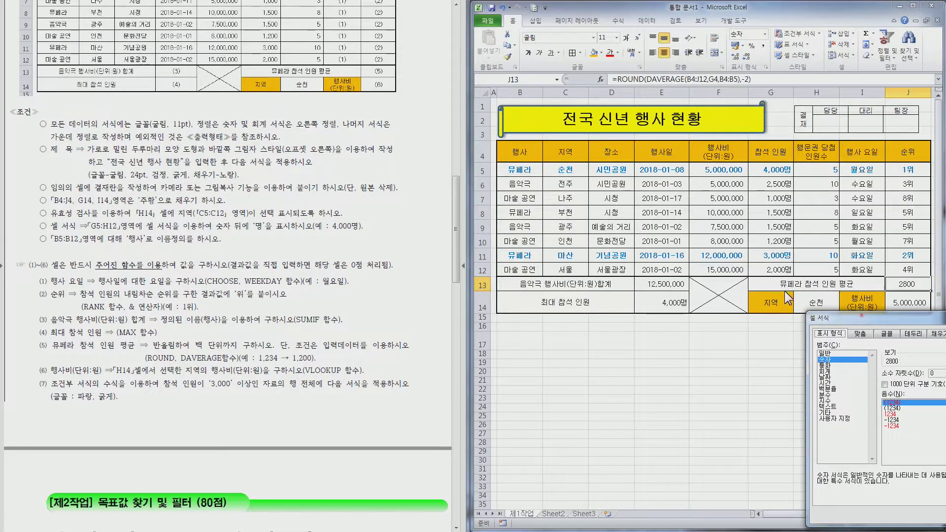
pyautogui.moveTo(863, 318); pyautogui.dragTo(617, 246)
pyautogui.click(663, 313)
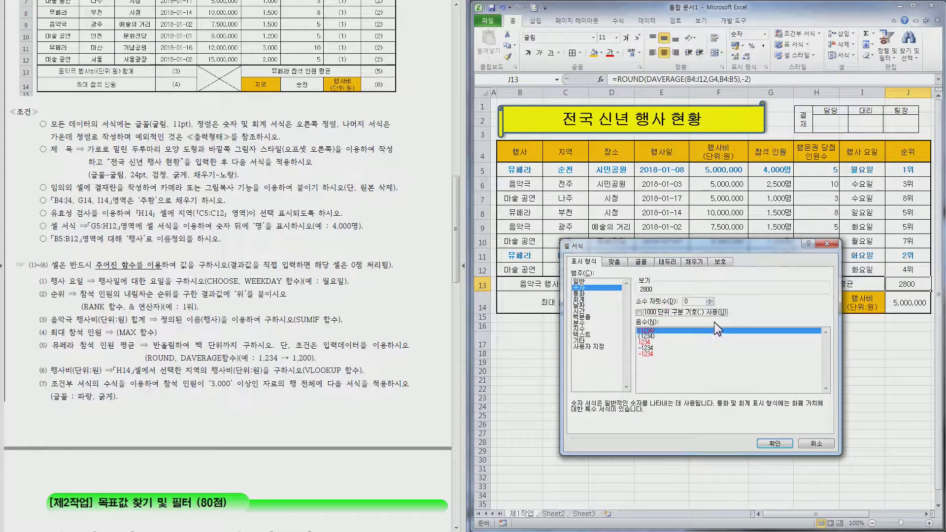
pyautogui.click(777, 443)
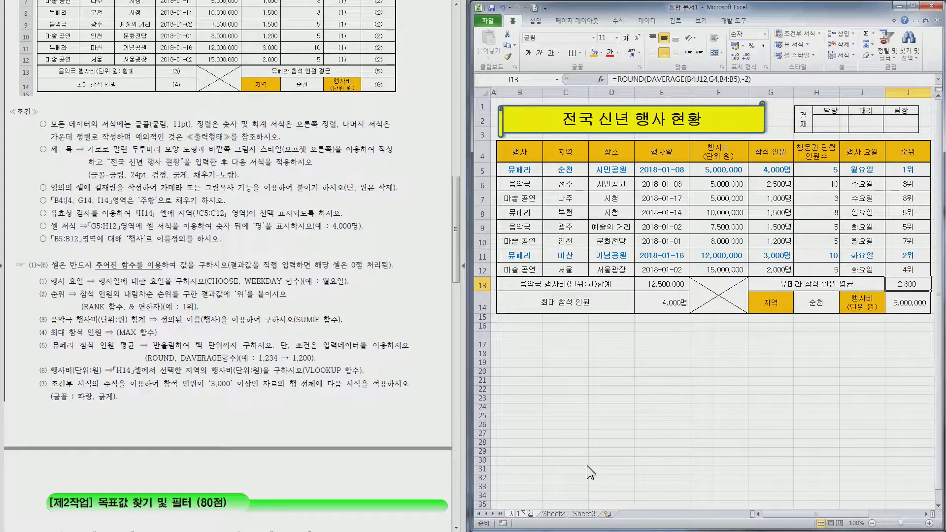
# Copy the event table range B4:H12 from sheet 제1작업 for the second task.
pyautogui.scroll(-10, 358, 212)
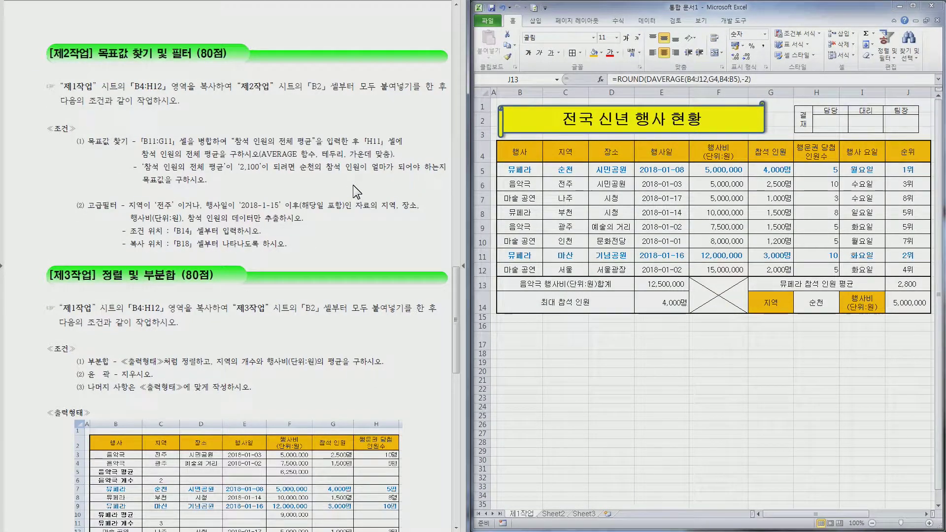
pyautogui.click(597, 214)
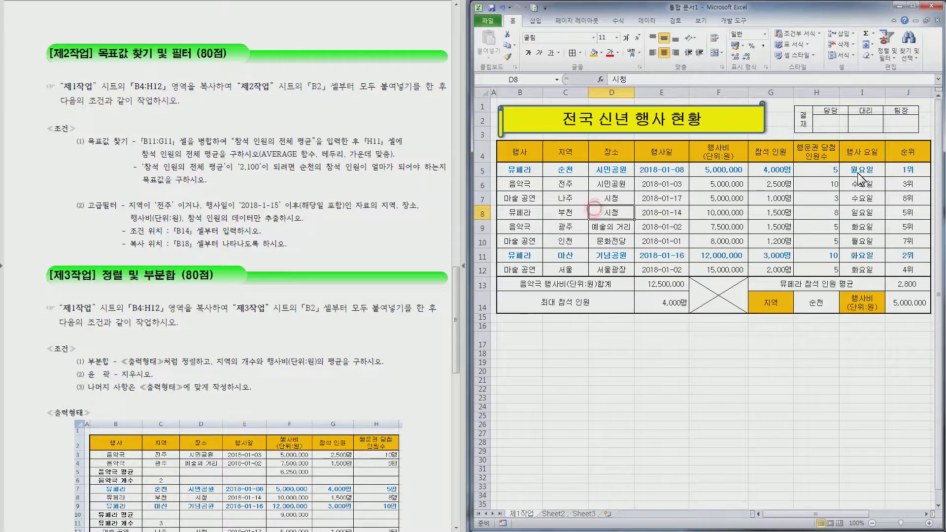
pyautogui.moveTo(913, 284)
pyautogui.mouseDown()
pyautogui.moveTo(712, 321)
pyautogui.moveTo(568, 296)
pyautogui.mouseUp()
pyautogui.moveTo(511, 155); pyautogui.dragTo(809, 270)
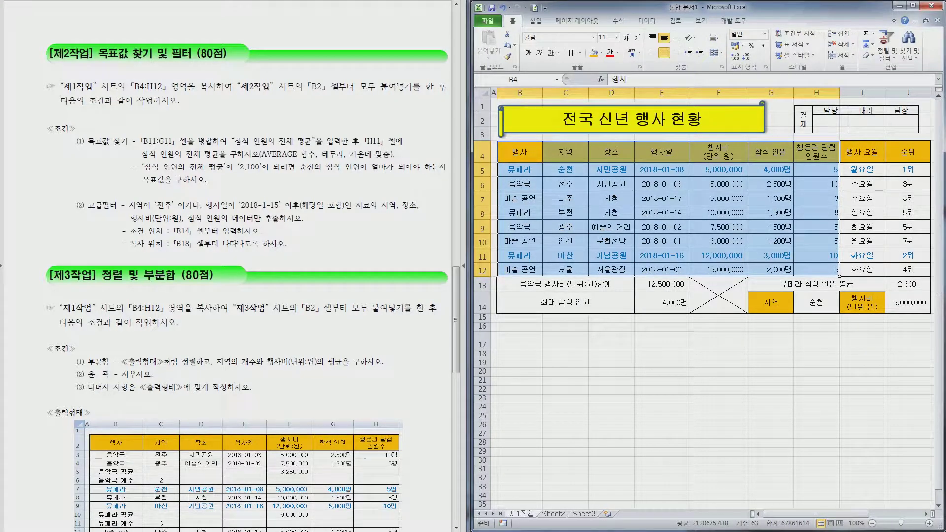
pyautogui.hotkey('ctrl', 'c')
# Rename Sheet2 as 제2작업.
pyautogui.click(555, 515)
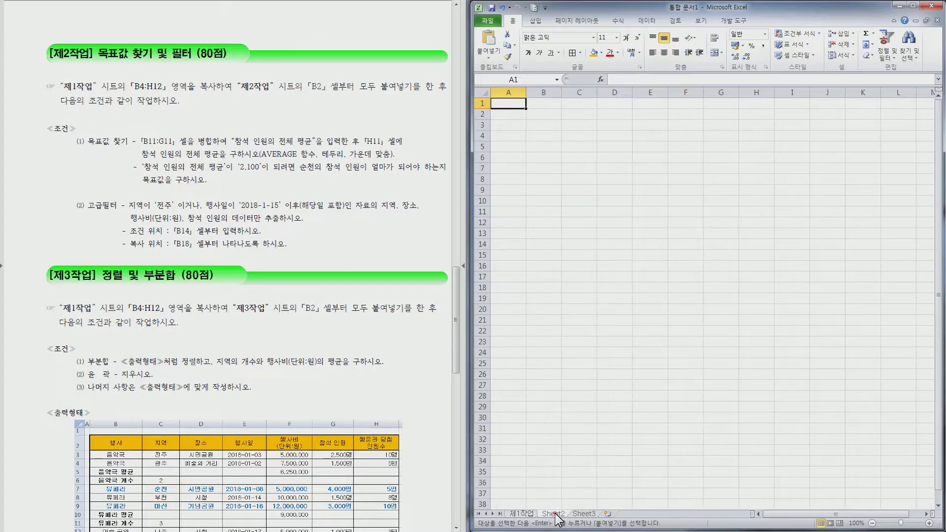
pyautogui.doubleClick(554, 515)
pyautogui.write('제2')
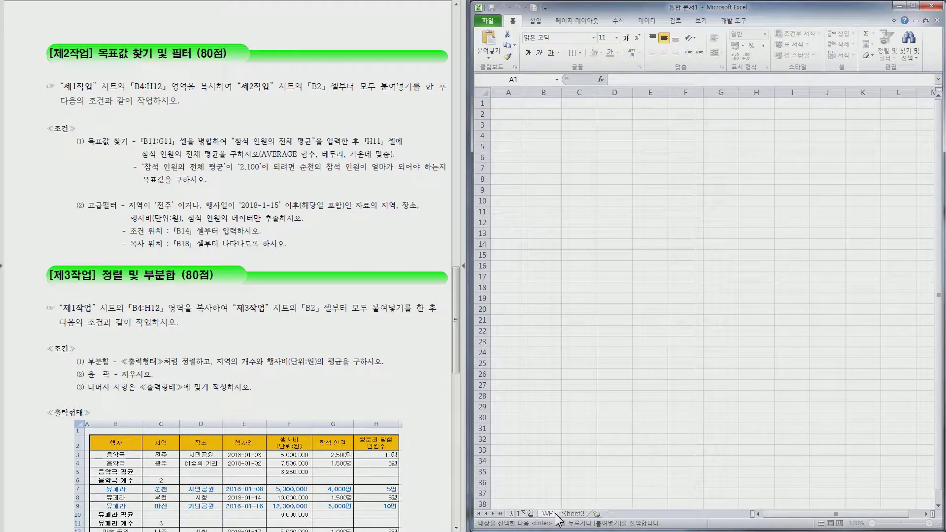
pyautogui.write('작업')
pyautogui.press('Return')
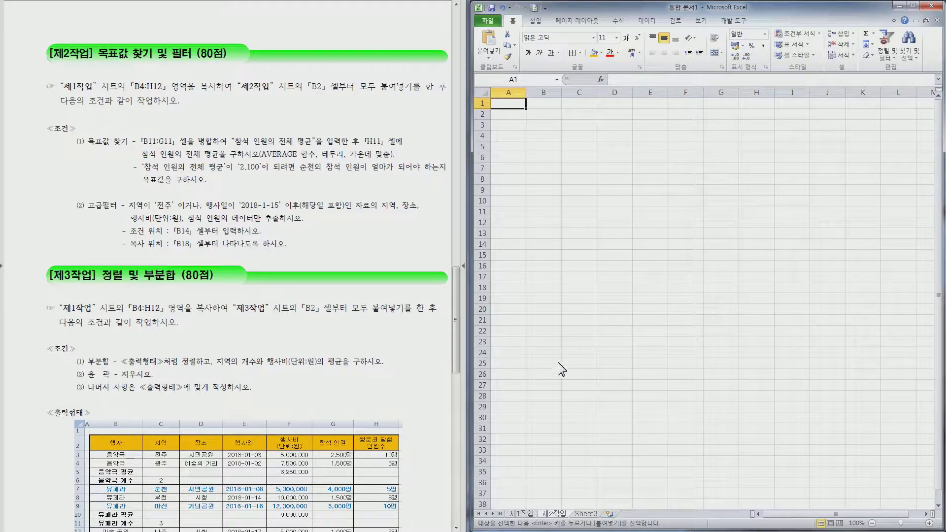
# Paste the copied table at B2 of sheet 제2작업, keeping the source column widths.
pyautogui.click(534, 117)
pyautogui.rightClick(534, 116)
pyautogui.moveTo(609, 172)
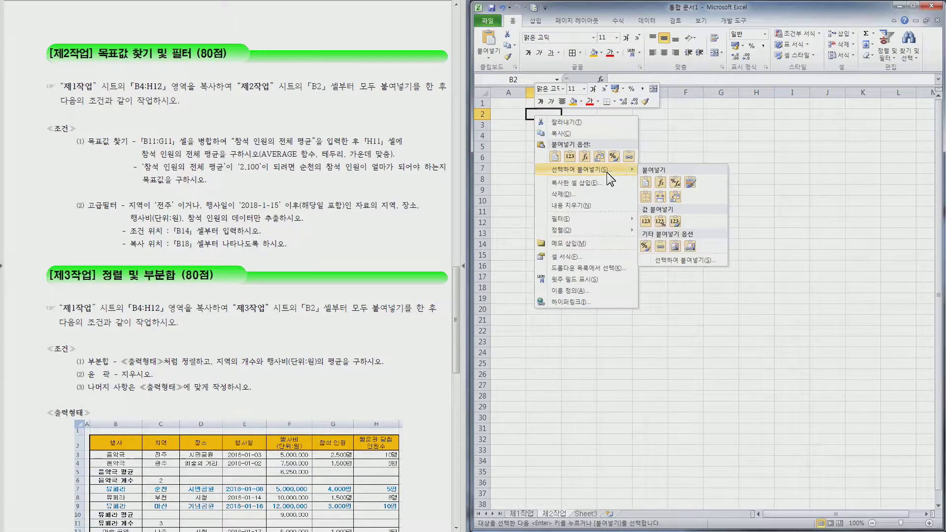
pyautogui.click(666, 199)
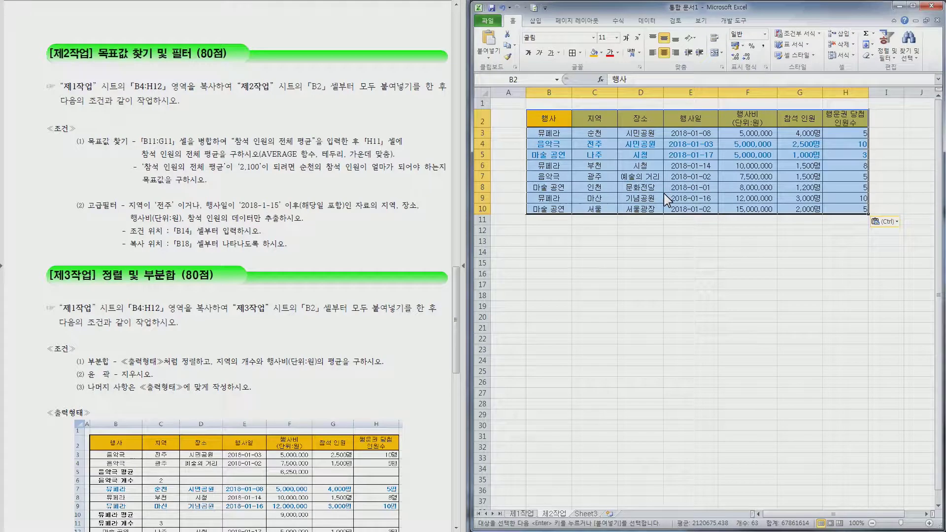
# Set the font of the entire 제2작업 sheet to 굴림.
pyautogui.click(481, 96)
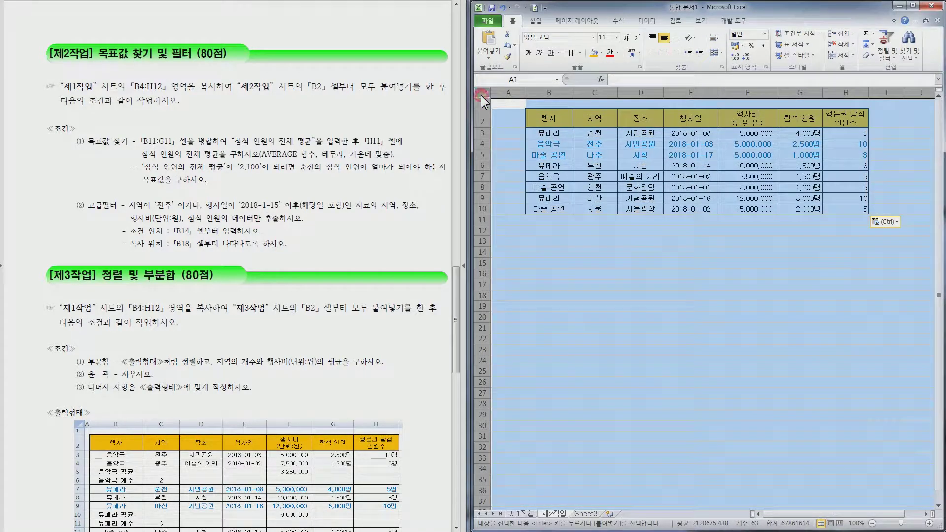
pyautogui.click(558, 37)
pyautogui.write('굴림')
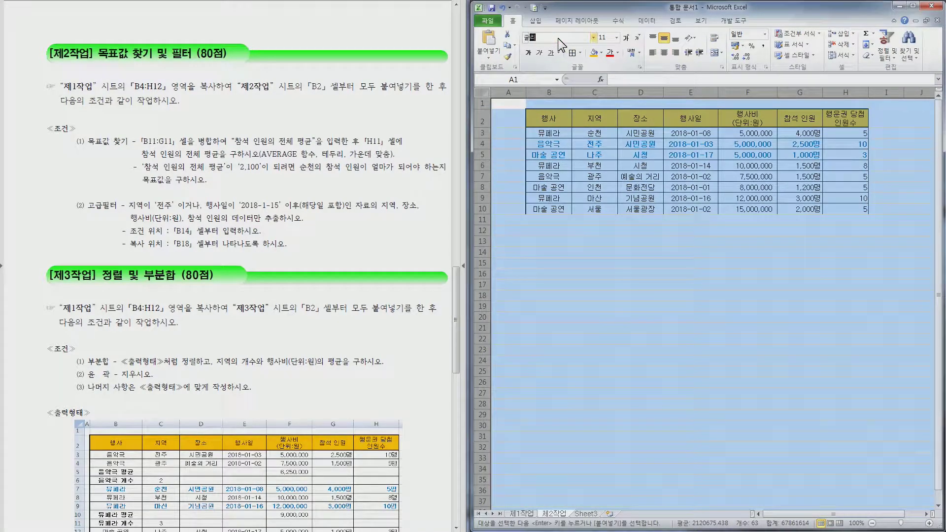
pyautogui.press('Return')
pyautogui.click(785, 251)
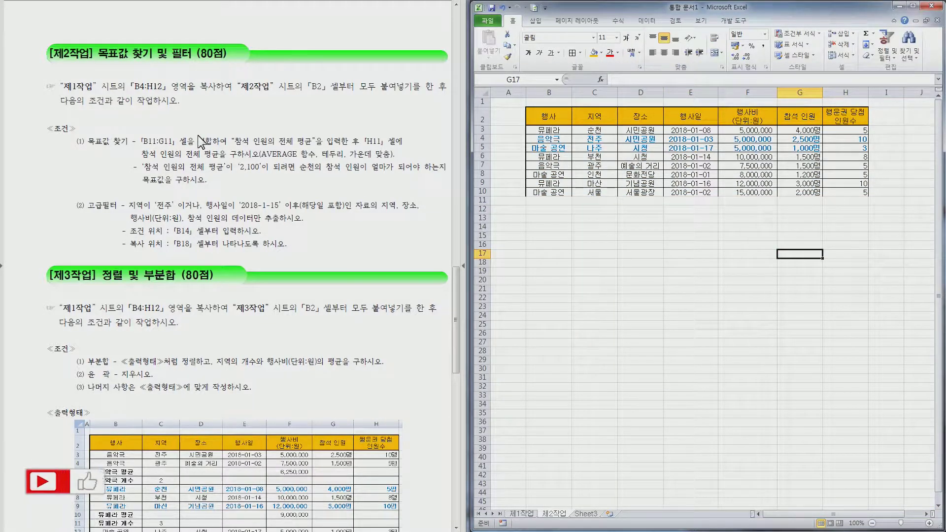
# Merge and center B11:G11 and enter the label "참석 인원의 전체 평균".
pyautogui.moveTo(547, 201); pyautogui.dragTo(798, 201)
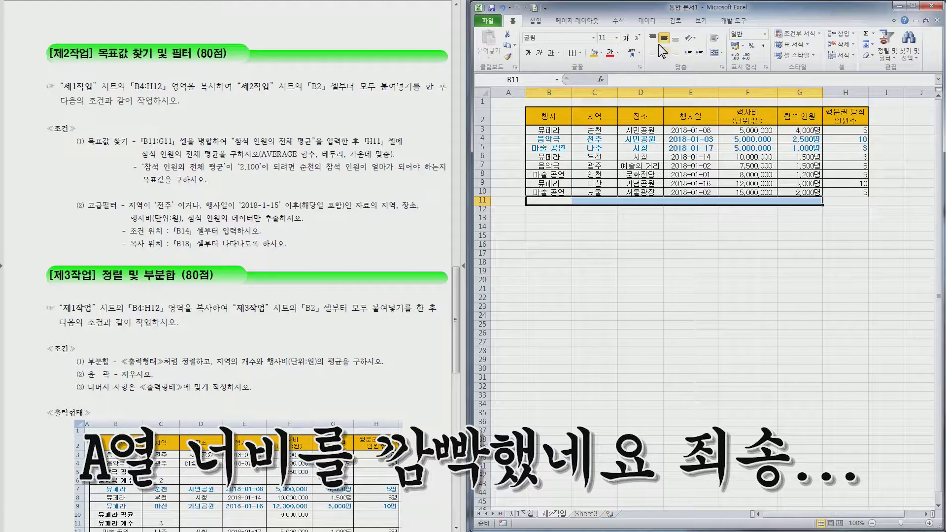
pyautogui.click(715, 52)
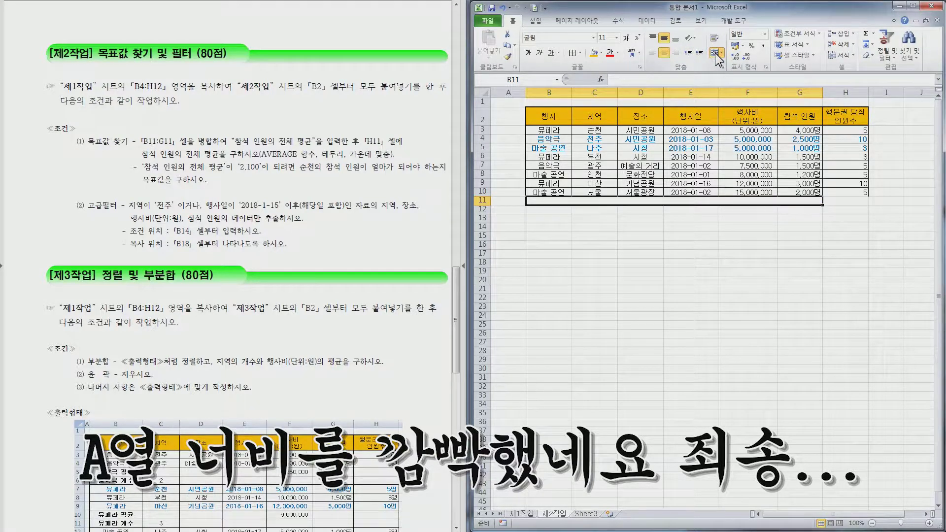
pyautogui.write('참석 인원의 전체 평균')
pyautogui.press('Return')
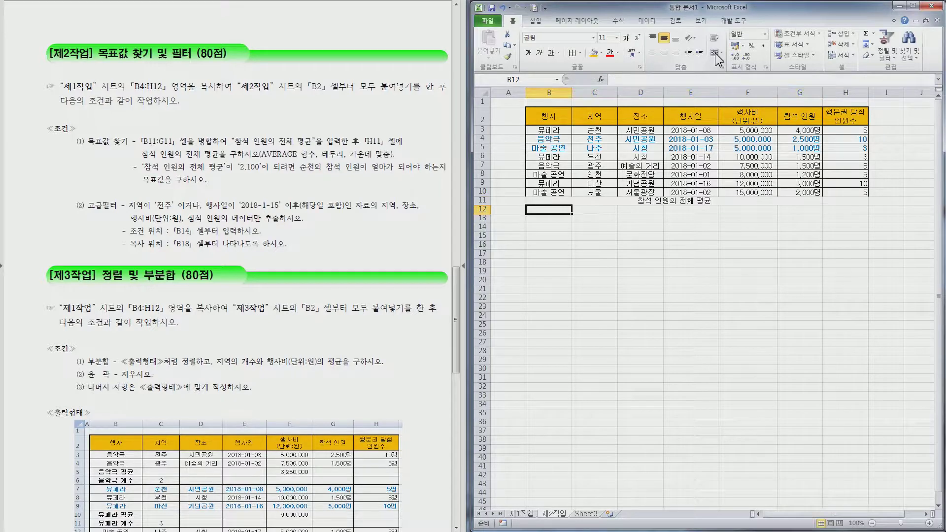
# Calculate the overall average attendance in H11 with =AVERAGE(G3:G10).
pyautogui.click(841, 202)
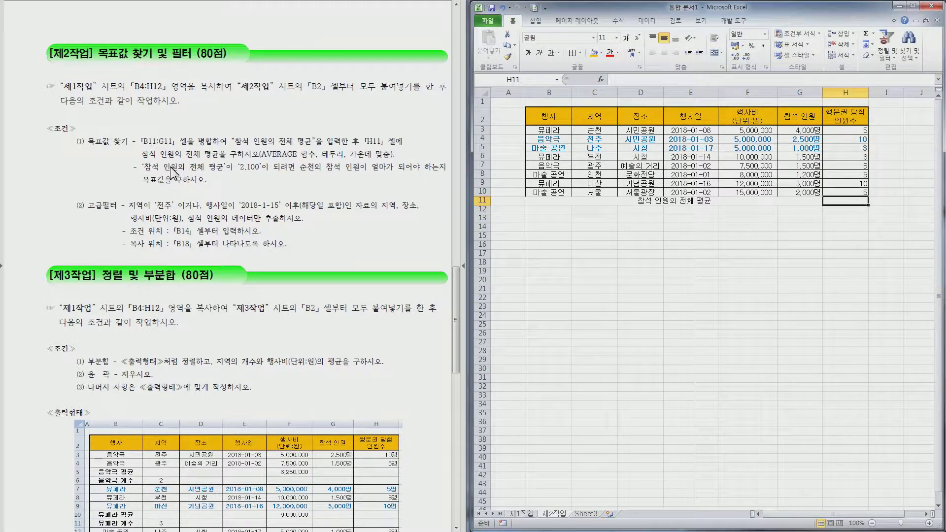
pyautogui.write('=')
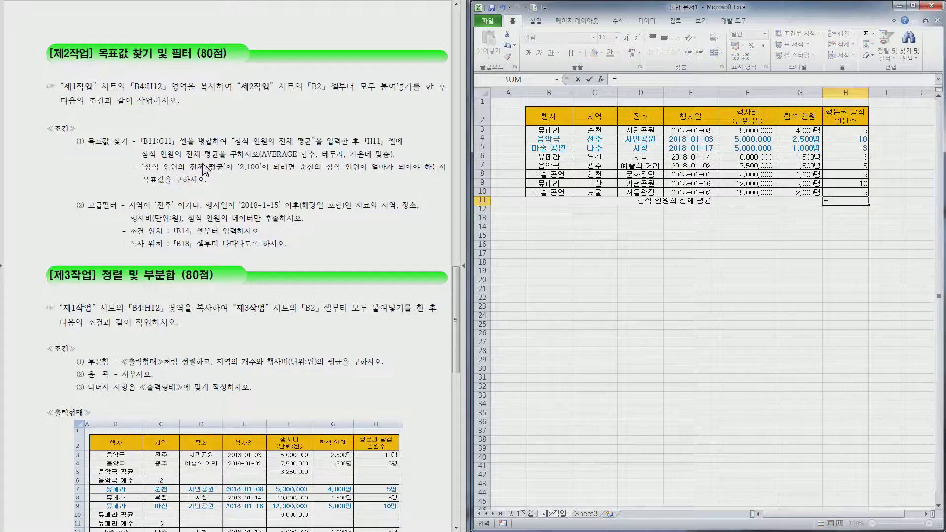
pyautogui.write('ㅁㅍ')
pyautogui.write('VA')
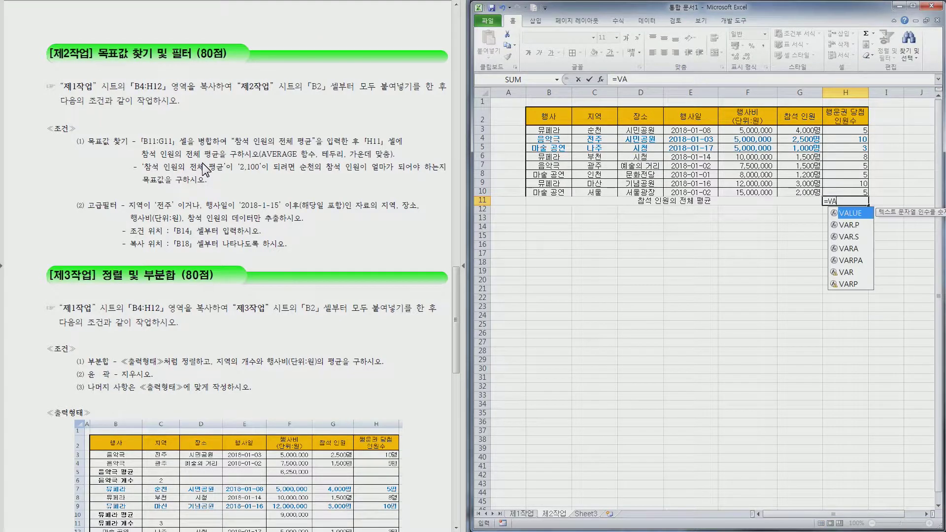
pyautogui.press('BackSpace')
pyautogui.press('BackSpace')
pyautogui.write('AV')
pyautogui.press('Tab')
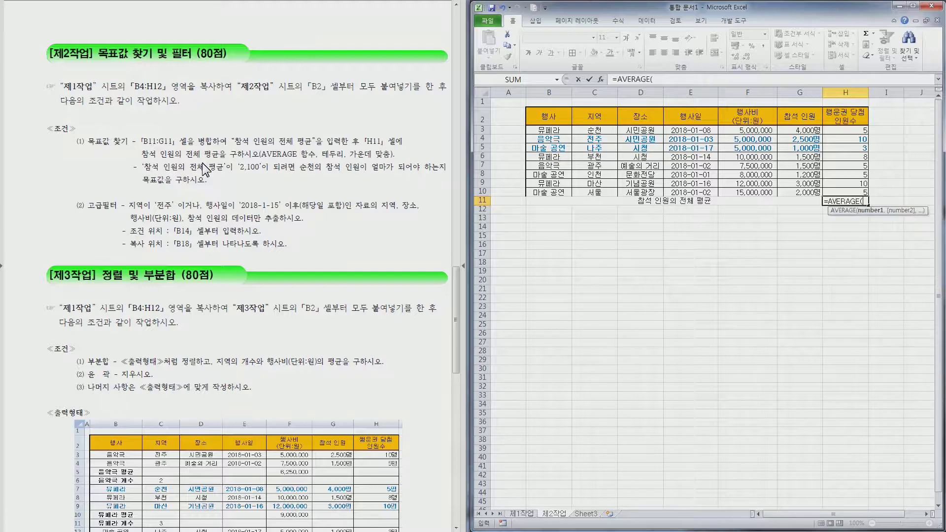
pyautogui.moveTo(789, 130); pyautogui.dragTo(795, 195)
pyautogui.hotkey('ctrl', 'Return')
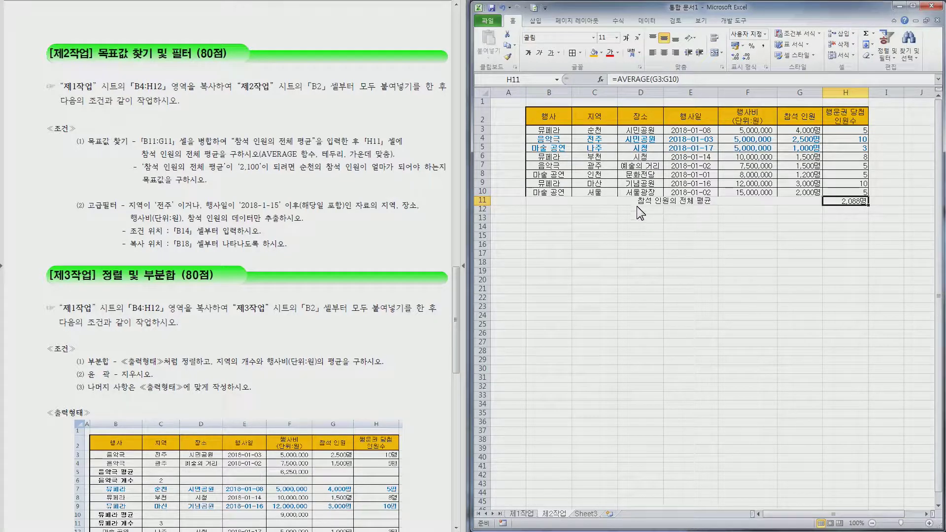
# Apply all borders and a thick outer box to B2:H11, and thick boxes around the header row and row 11.
pyautogui.moveTo(566, 115); pyautogui.dragTo(846, 204)
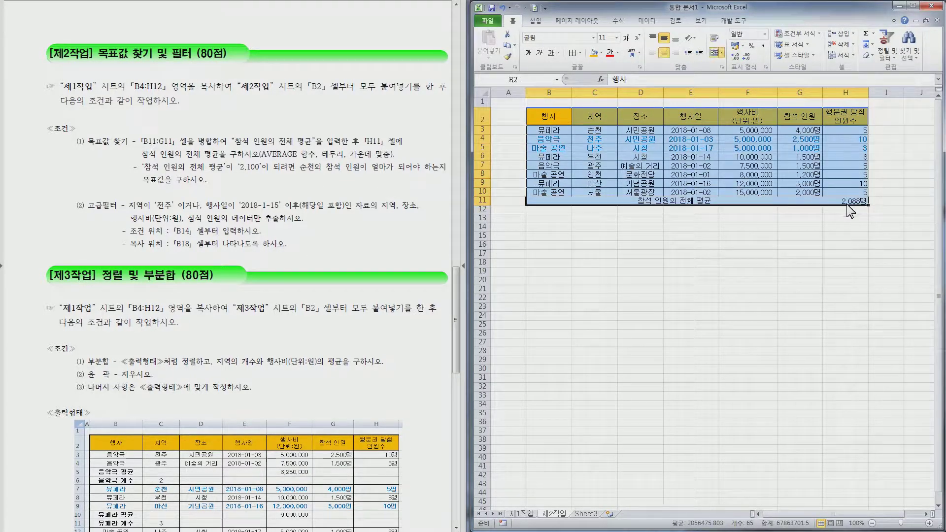
pyautogui.click(580, 53)
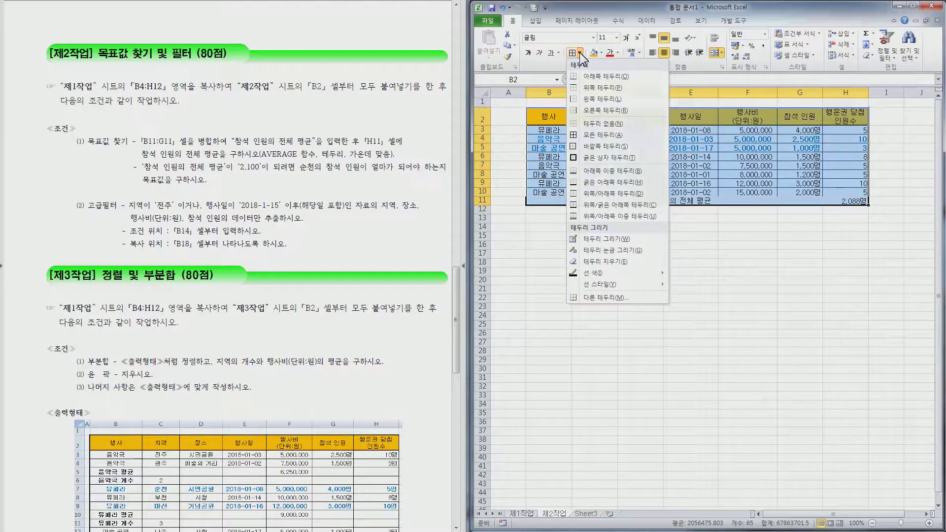
pyautogui.click(610, 138)
pyautogui.click(579, 52)
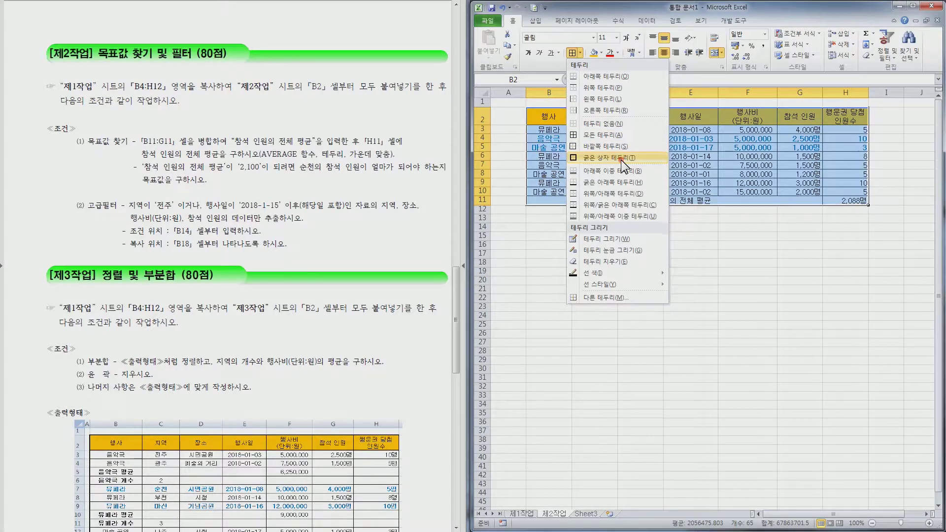
pyautogui.click(621, 158)
pyautogui.click(562, 119)
pyautogui.moveTo(565, 123); pyautogui.dragTo(856, 113)
pyautogui.moveTo(680, 202); pyautogui.dragTo(844, 202)
pyautogui.click(573, 52)
pyautogui.click(762, 259)
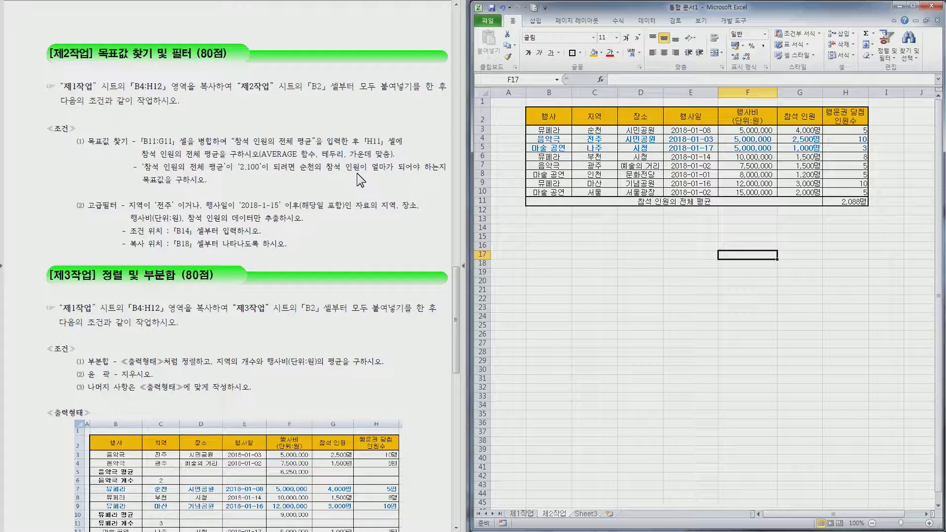
# Run Goal Seek so that H11 reaches 2100 by changing 순천's attendance in G3, and keep the solution.
pyautogui.click(714, 245)
pyautogui.click(646, 21)
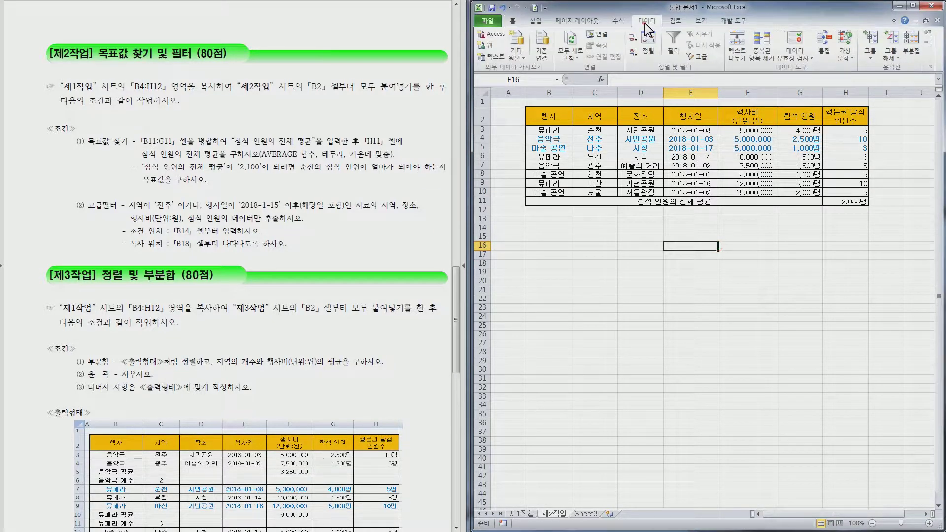
pyautogui.click(846, 55)
pyautogui.click(866, 82)
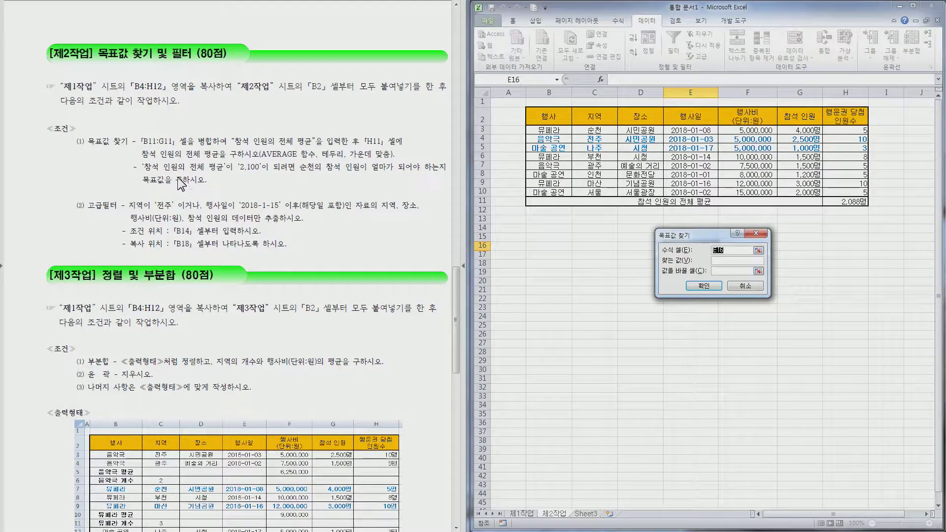
pyautogui.click(854, 202)
pyautogui.click(720, 262)
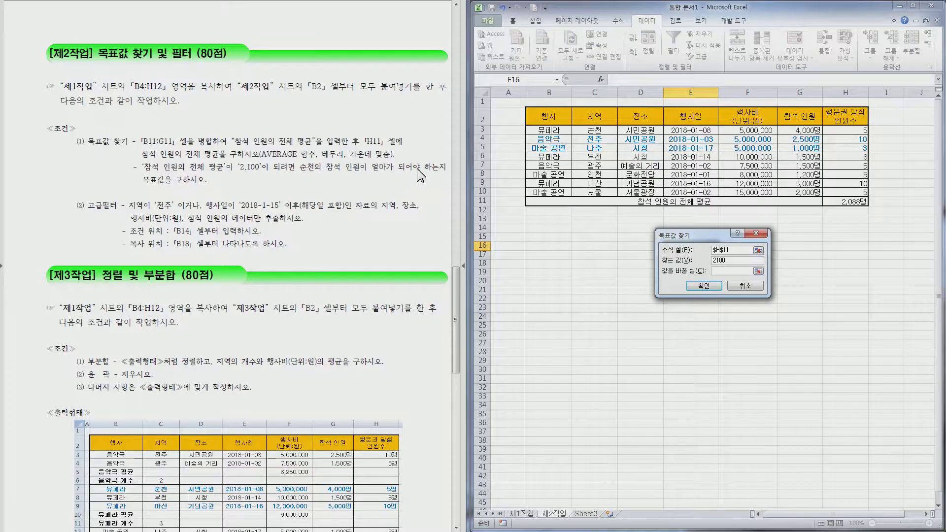
pyautogui.click(733, 270)
pyautogui.click(811, 131)
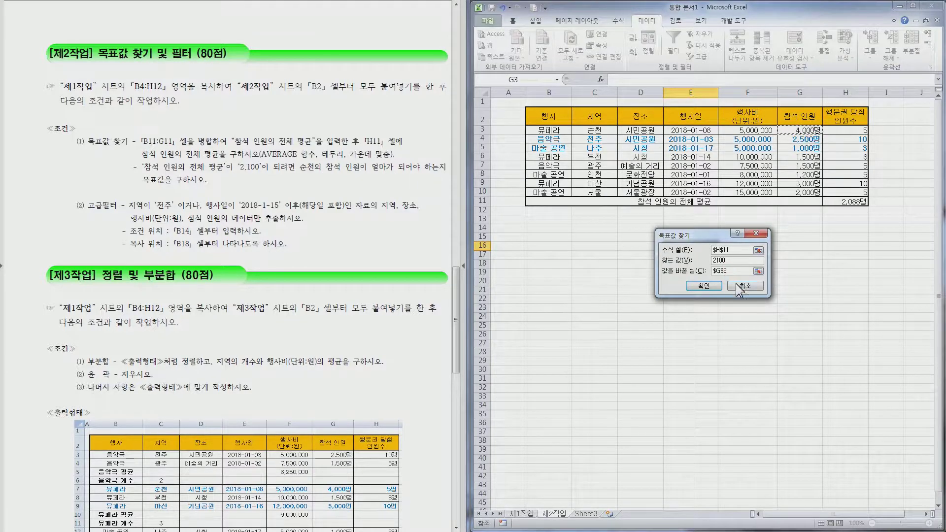
pyautogui.click(710, 287)
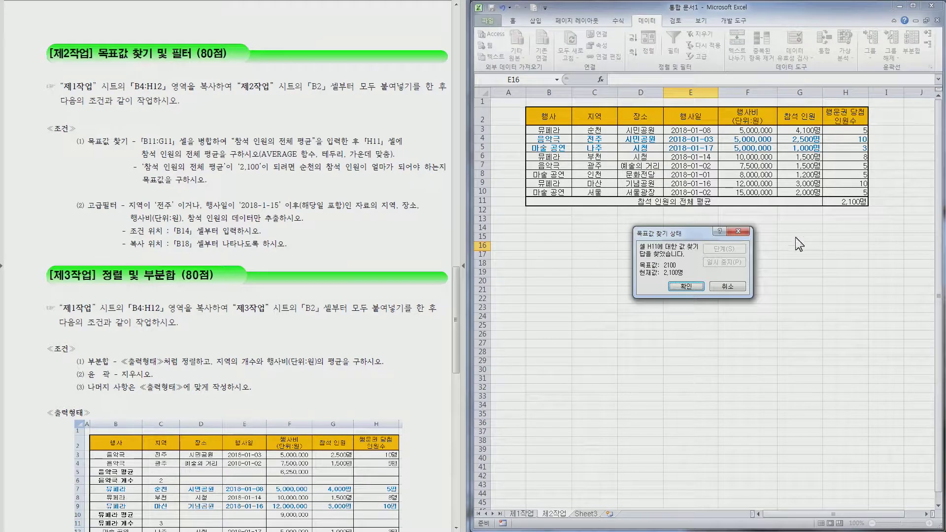
pyautogui.click(687, 286)
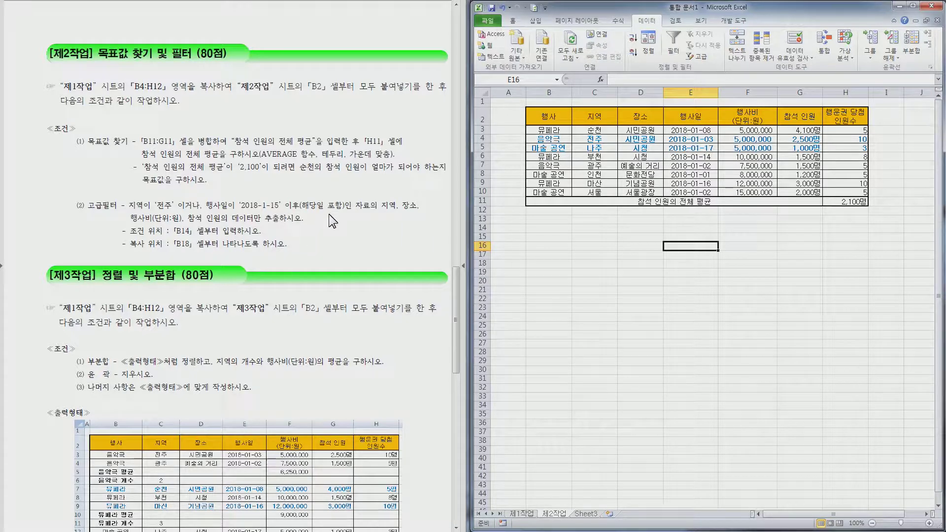
# Copy the 지역 and 행사일 headers to B14 as the advanced filter's criteria headings.
pyautogui.click(599, 121)
pyautogui.keyDown('ctrl'); pyautogui.click(701, 122); pyautogui.keyUp('ctrl')
pyautogui.hotkey('ctrl', 'c')
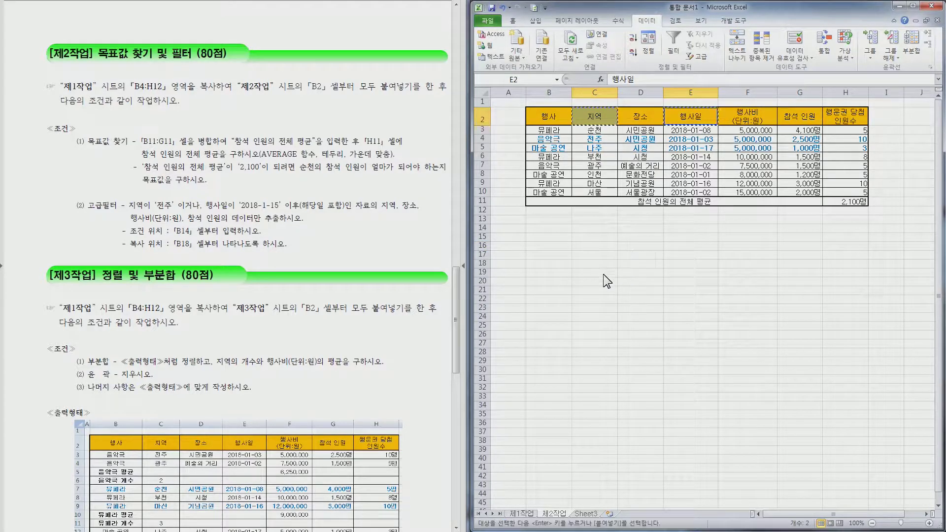
pyautogui.click(552, 230)
pyautogui.hotkey('ctrl', 'v')
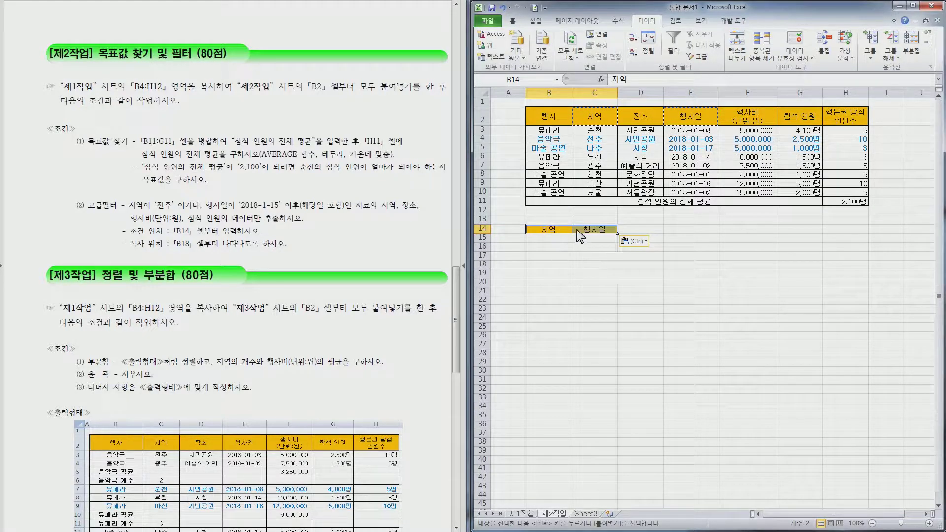
# Enter the OR criteria for the advanced filter: 전주 in B15 and >=2018-1-15 in C16.
pyautogui.click(550, 238)
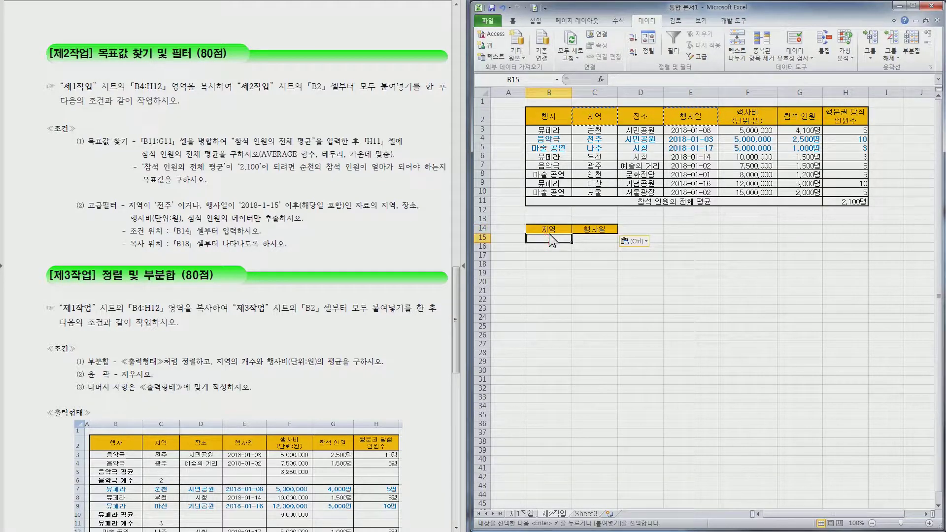
pyautogui.write('Wja')
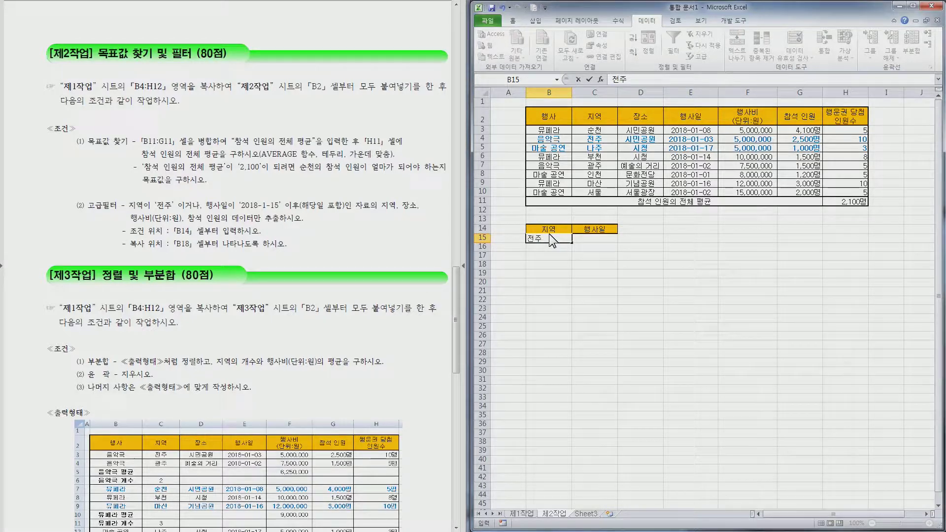
pyautogui.press('Tab')
pyautogui.press('Down')
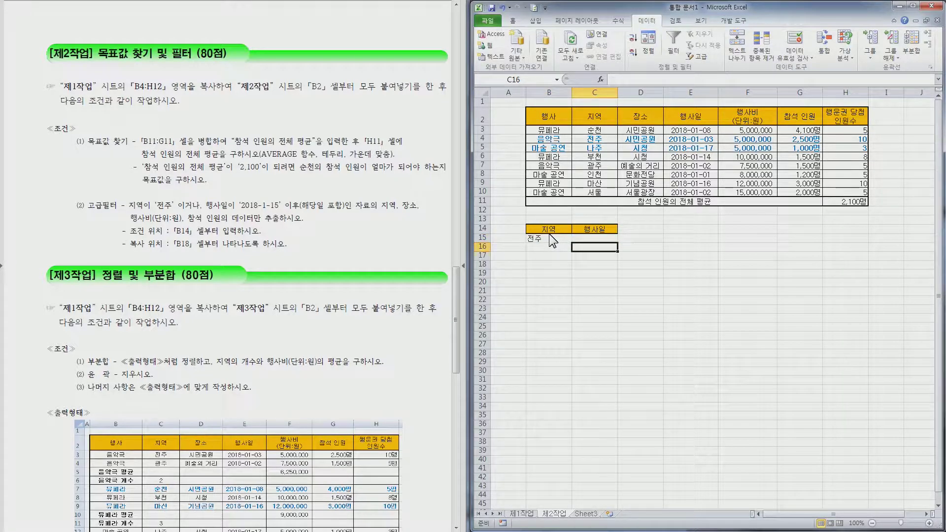
pyautogui.write('>=')
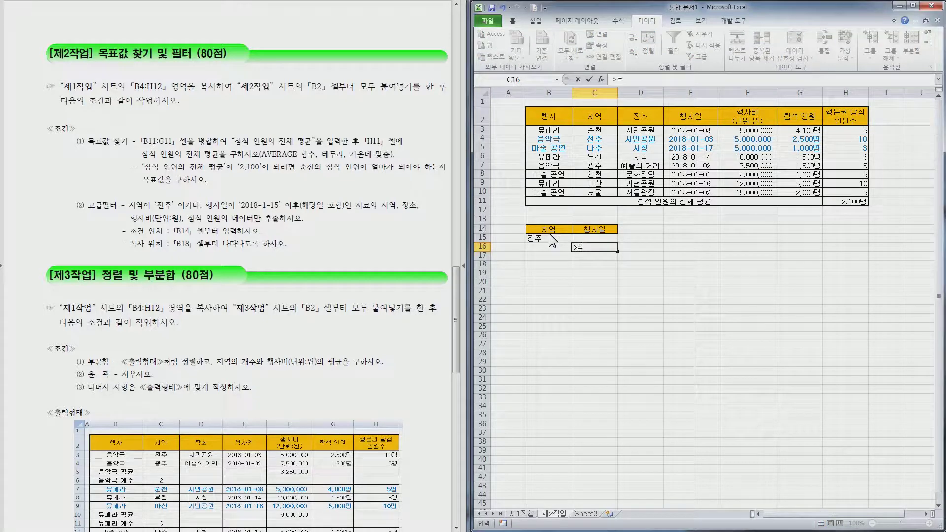
pyautogui.write('2018-1-15')
pyautogui.press('Return')
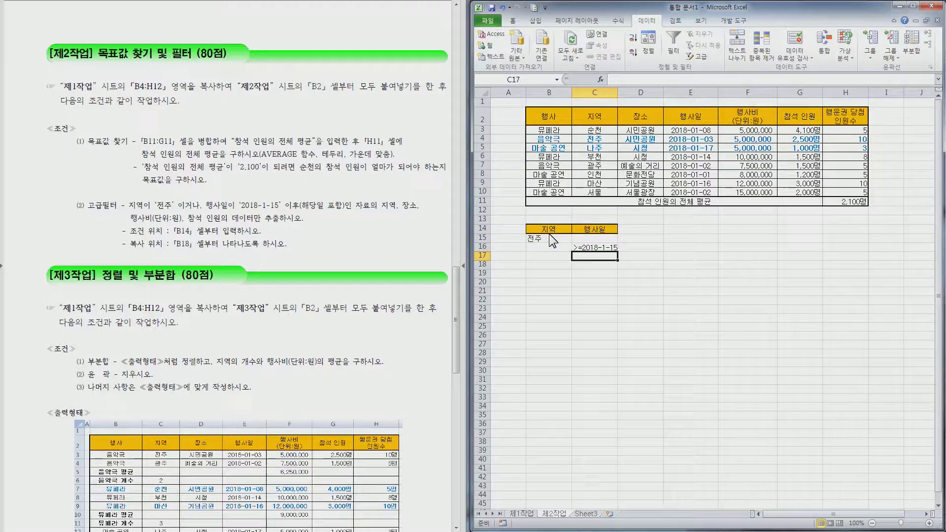
# Widen column C slightly and center the criteria range B14:C16 horizontally.
pyautogui.moveTo(617, 87); pyautogui.dragTo(623, 89)
pyautogui.moveTo(539, 229); pyautogui.dragTo(599, 246)
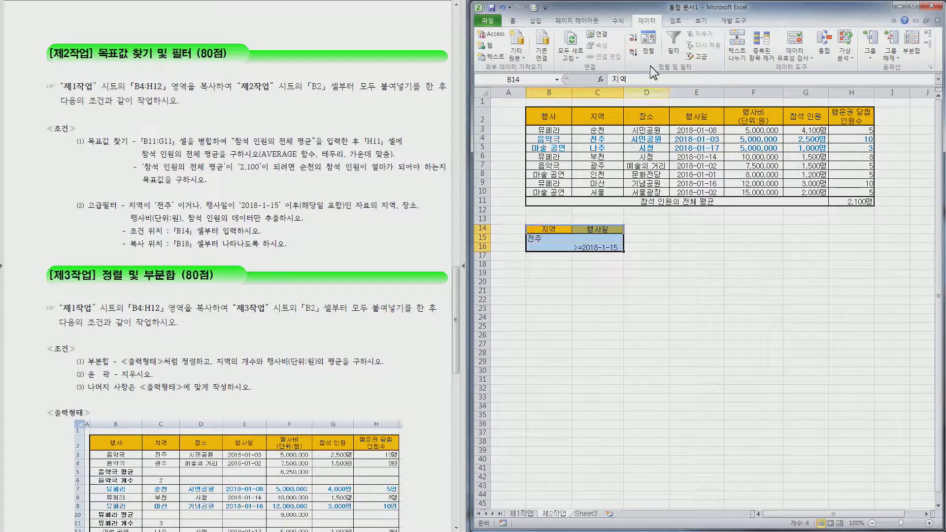
pyautogui.click(513, 20)
pyautogui.click(664, 50)
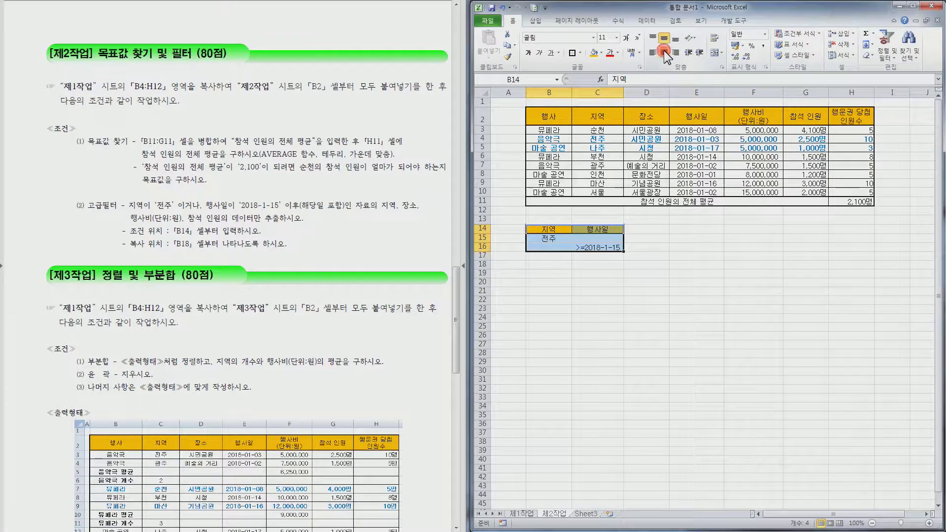
# Apply all borders and a thick outer box to B14:C16, with a thick box around its header row.
pyautogui.click(581, 53)
pyautogui.click(601, 135)
pyautogui.click(581, 53)
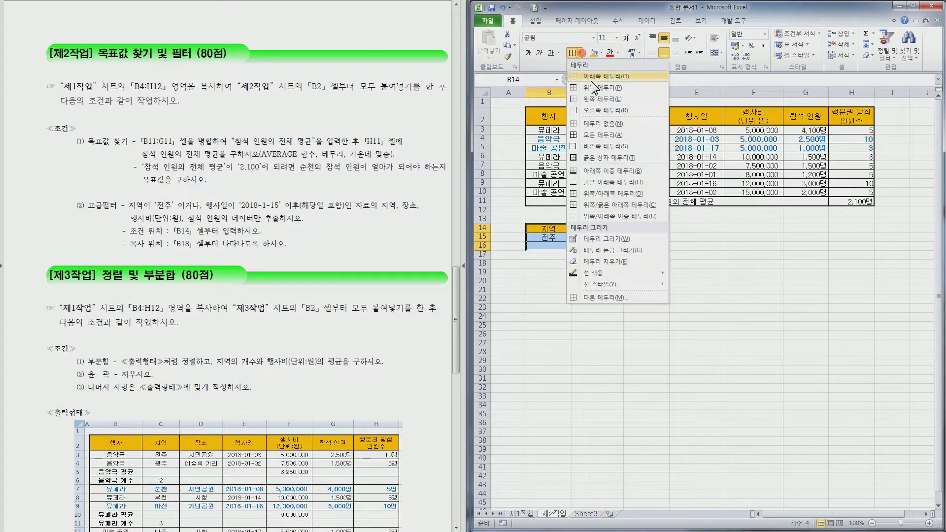
pyautogui.click(598, 156)
pyautogui.moveTo(548, 230); pyautogui.dragTo(598, 229)
pyautogui.click(647, 309)
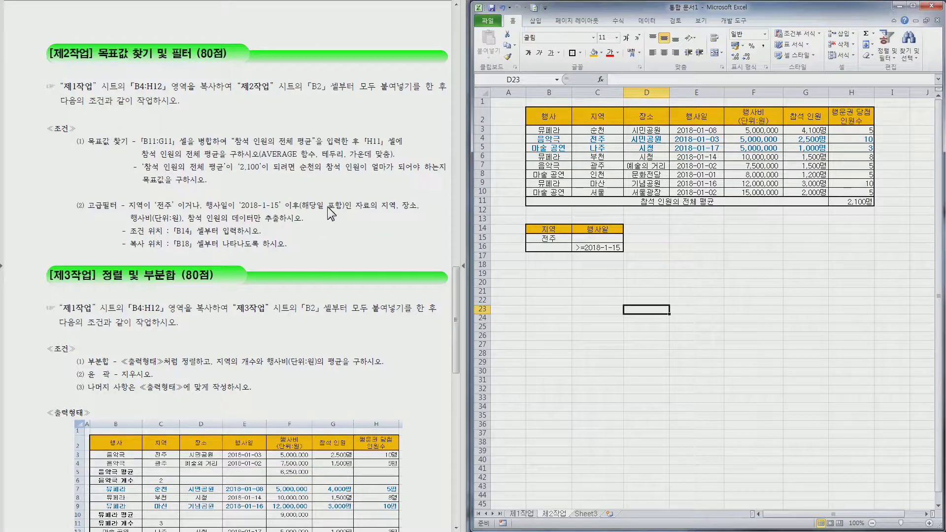
# Copy the 지역, 장소 and 행사비(단위:원) headers to B18 as the advanced filter's output headings.
pyautogui.moveTo(598, 119); pyautogui.dragTo(650, 121)
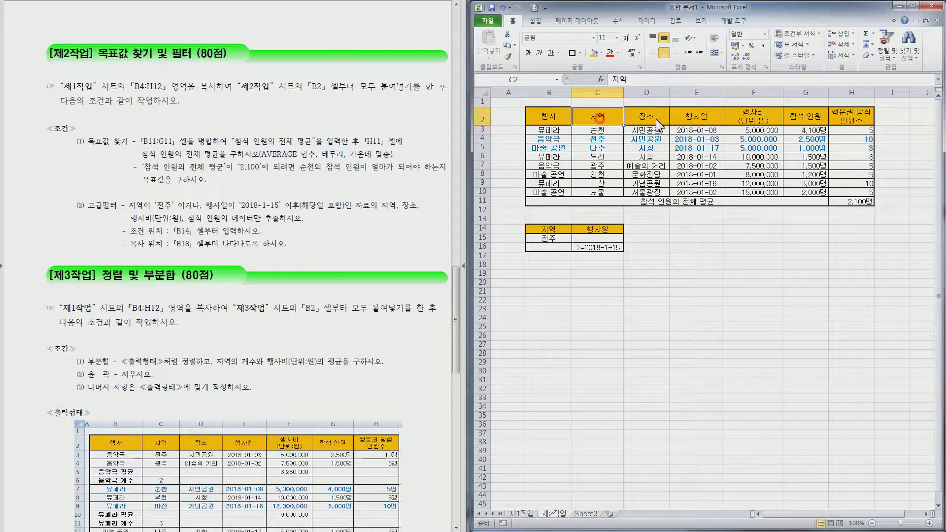
pyautogui.keyDown('ctrl'); pyautogui.click(762, 121); pyautogui.keyUp('ctrl')
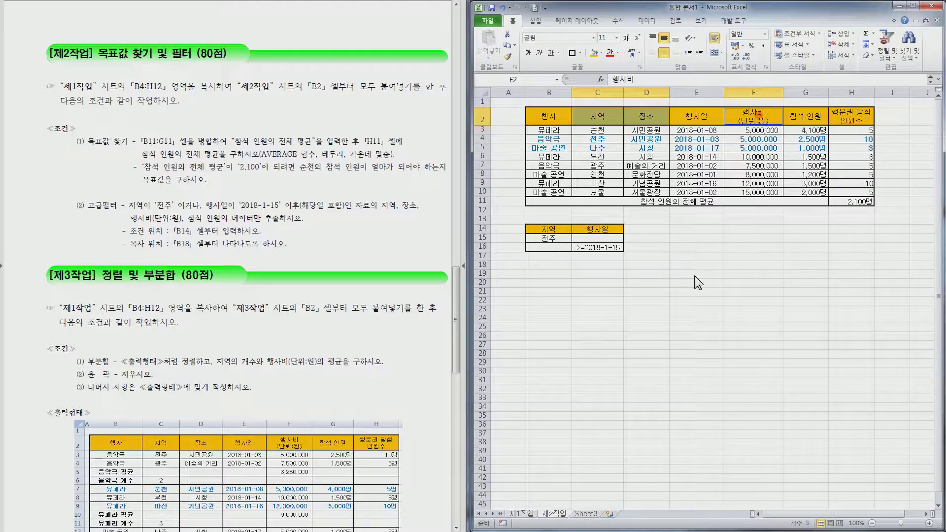
pyautogui.hotkey('ctrl', 'c')
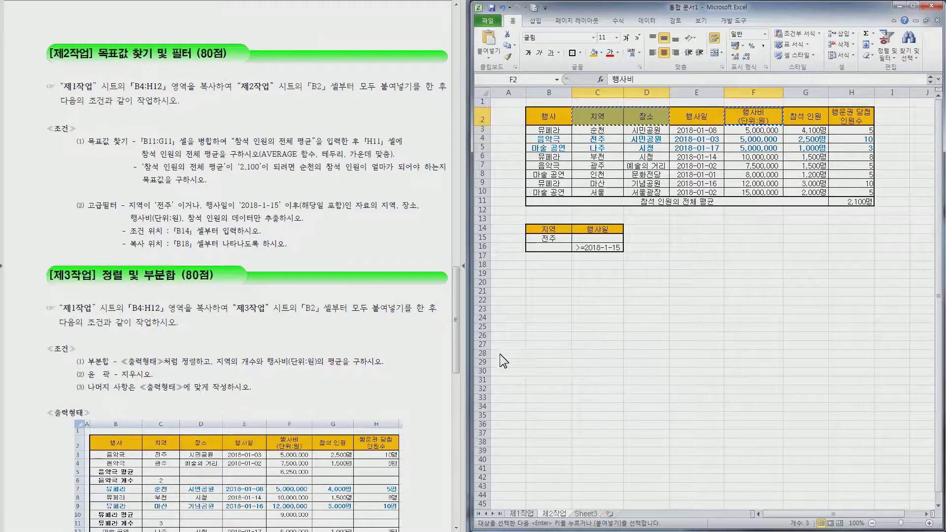
pyautogui.click(555, 271)
pyautogui.hotkey('ctrl', 'v')
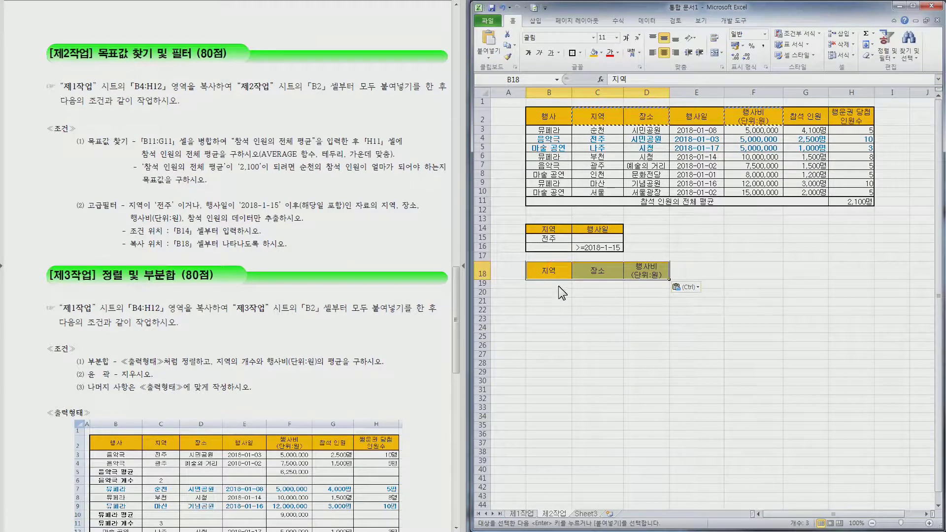
# Run an advanced filter on B2:H10 with criteria B14:C16, copying the results to B18:D18, and widen column D to fit the amounts.
pyautogui.moveTo(547, 121); pyautogui.dragTo(849, 197)
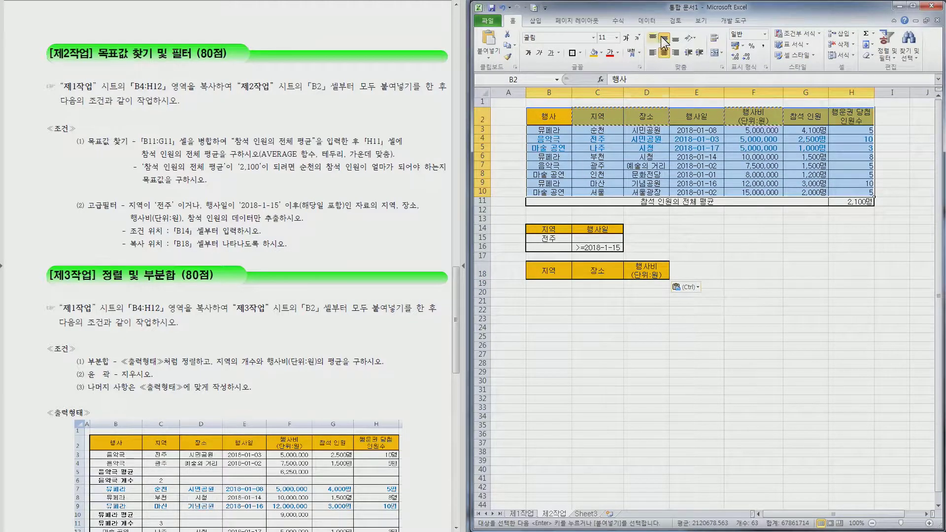
pyautogui.click(643, 20)
pyautogui.click(690, 57)
pyautogui.click(679, 245)
pyautogui.click(696, 270)
pyautogui.moveTo(548, 229); pyautogui.dragTo(598, 247)
pyautogui.click(695, 278)
pyautogui.moveTo(549, 271); pyautogui.dragTo(660, 270)
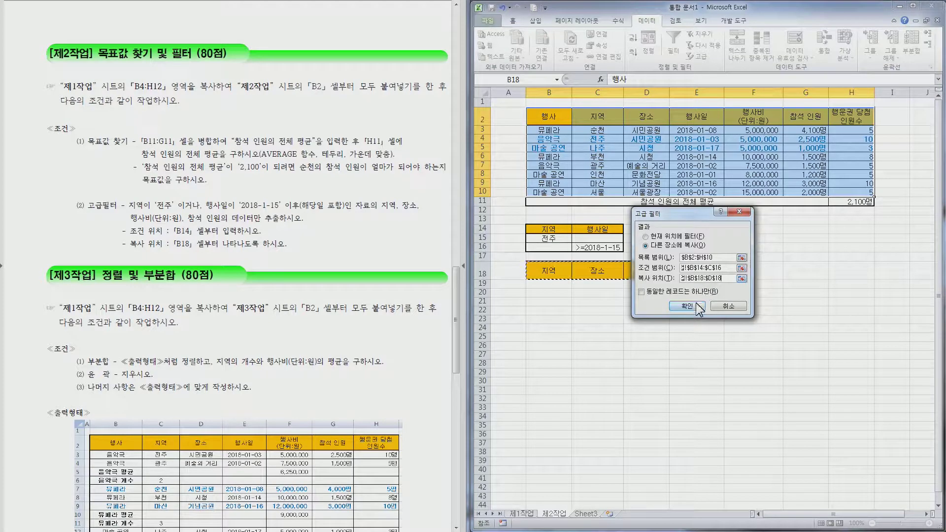
pyautogui.click(687, 306)
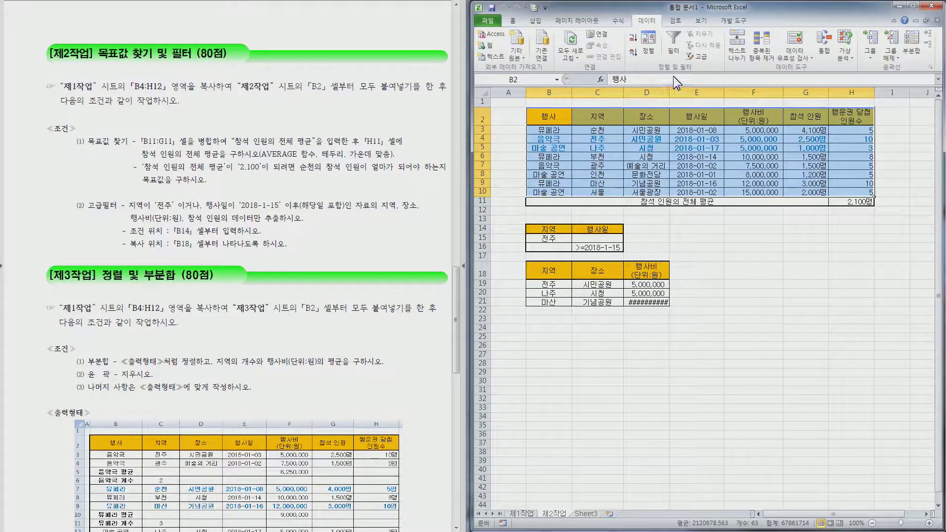
pyautogui.moveTo(670, 94); pyautogui.dragTo(676, 94)
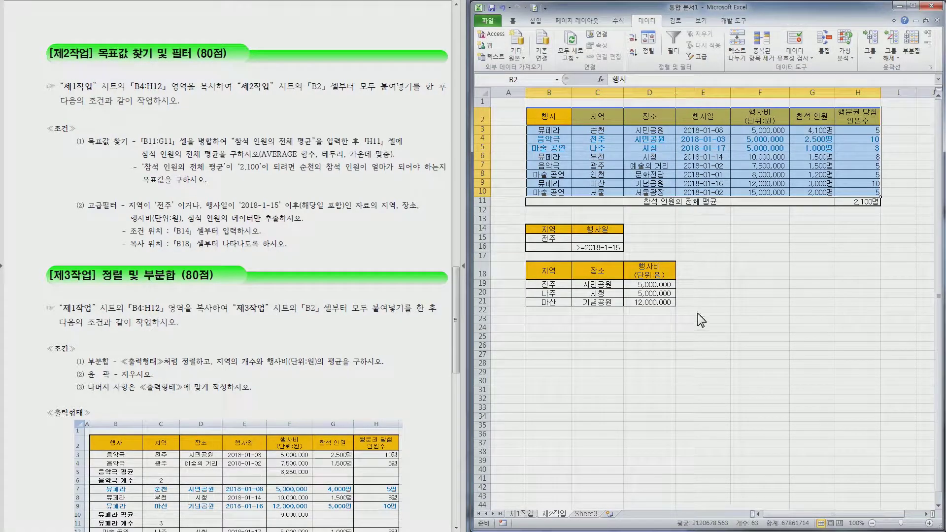
# Apply all borders and a thick outer box to the filter results B18:D21, with a thick box around the header row.
pyautogui.click(644, 320)
pyautogui.moveTo(651, 305); pyautogui.dragTo(552, 274)
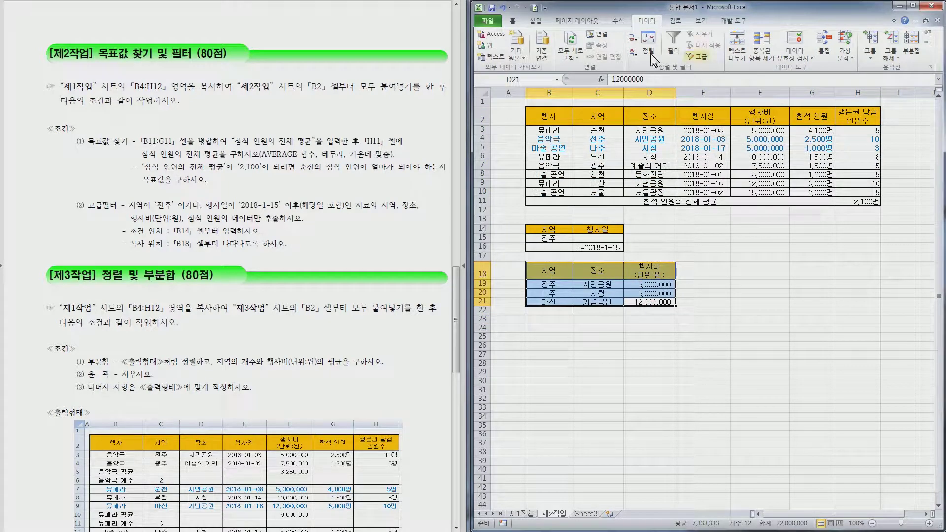
pyautogui.click(513, 21)
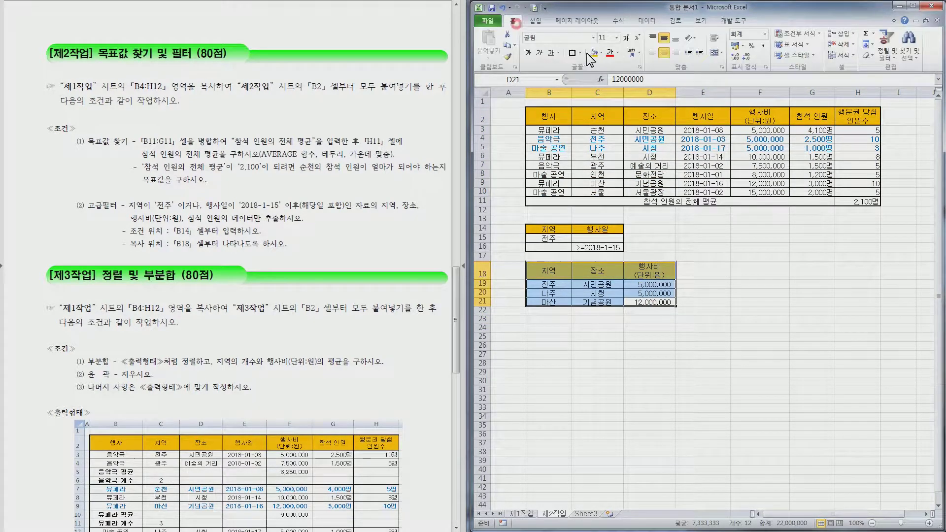
pyautogui.click(582, 53)
pyautogui.click(592, 135)
pyautogui.click(581, 52)
pyautogui.click(613, 159)
pyautogui.click(720, 232)
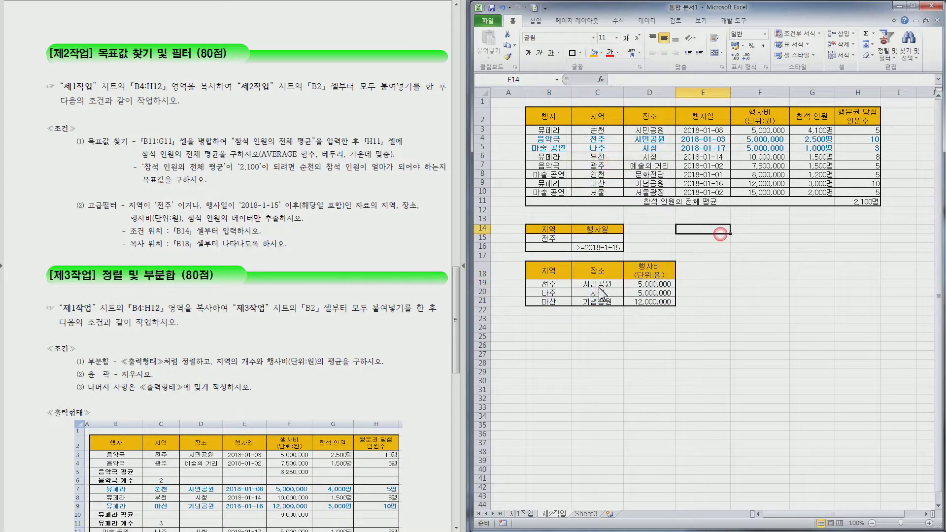
pyautogui.moveTo(550, 276); pyautogui.dragTo(651, 272)
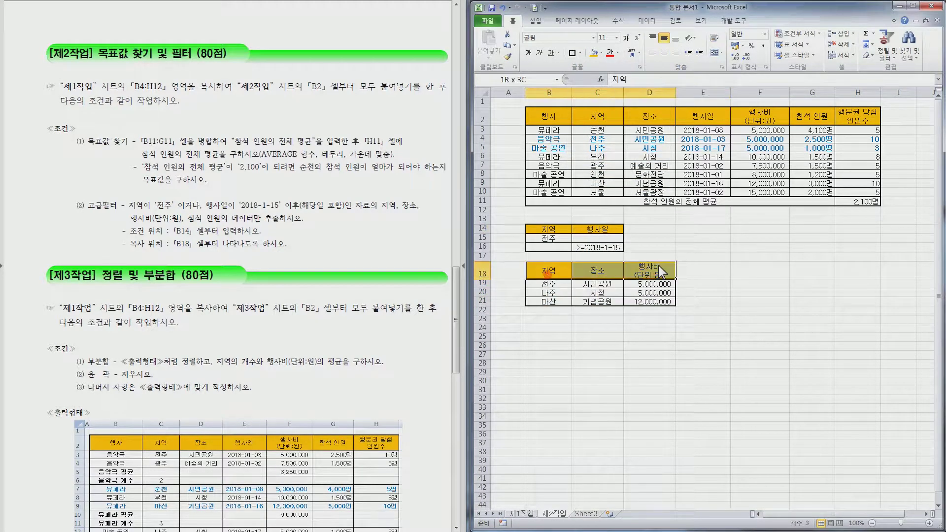
pyautogui.click(571, 53)
pyautogui.click(732, 331)
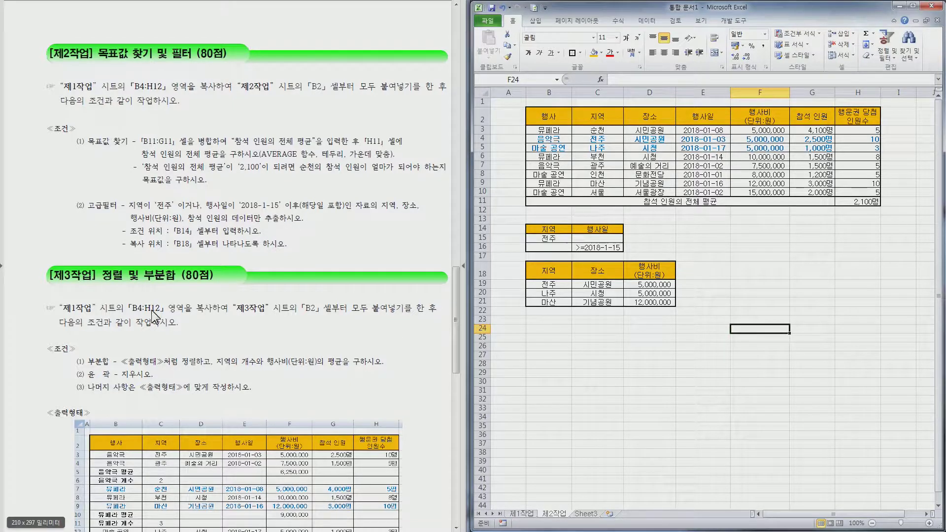
pyautogui.click(674, 424)
pyautogui.scroll(-2, 323, 349)
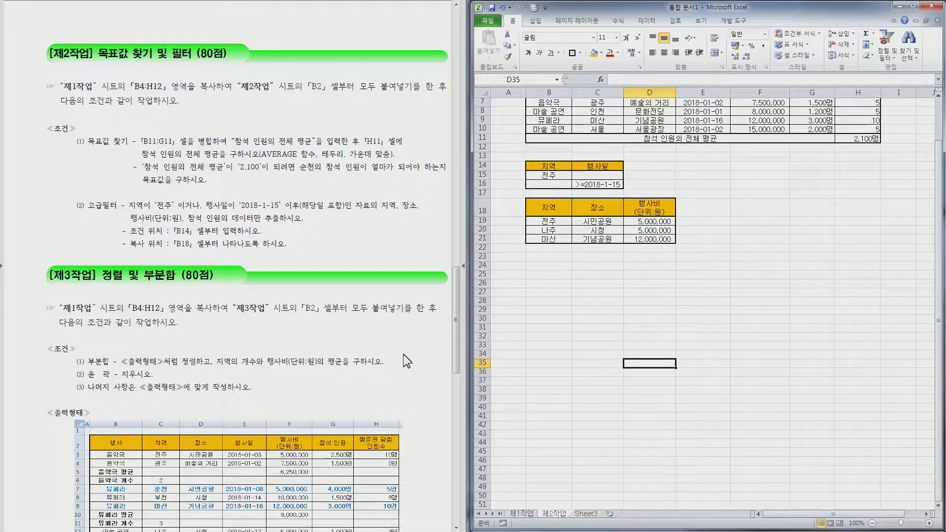
pyautogui.scroll(2, 600, 374)
# Rename the worksheet Sheet3 as 제3작업.
pyautogui.click(587, 513)
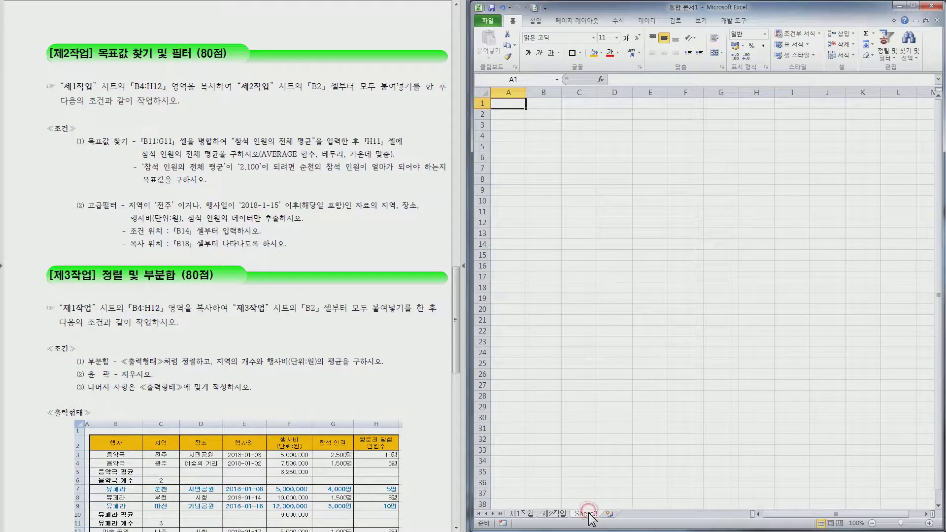
pyautogui.doubleClick(587, 514)
pyautogui.write('제3')
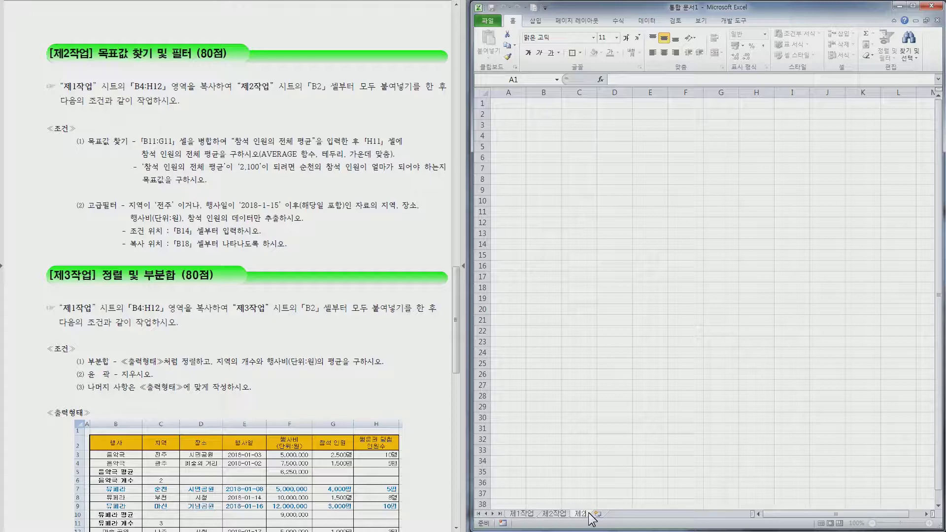
pyautogui.write('작업')
pyautogui.press('Return')
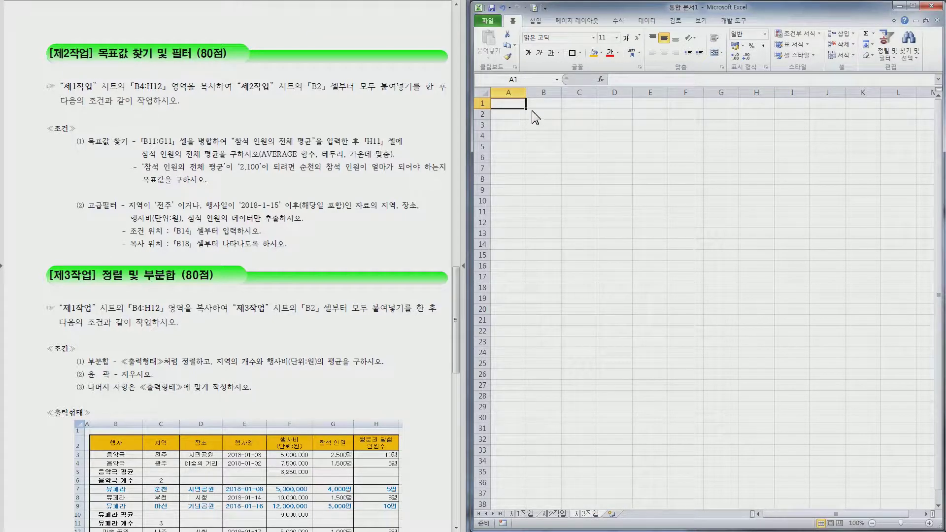
# Set the font of the entire 제3작업 sheet to 굴림.
pyautogui.click(483, 93)
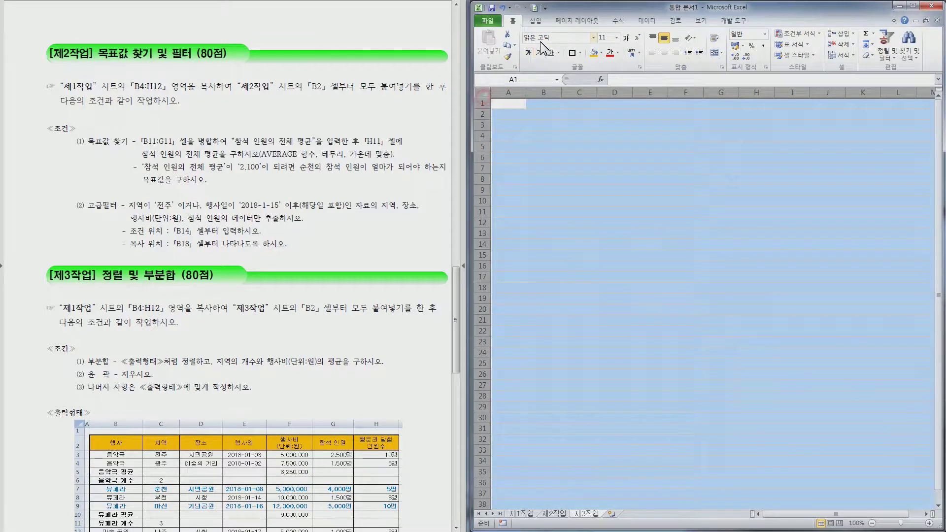
pyautogui.write('굴림')
pyautogui.press('Return')
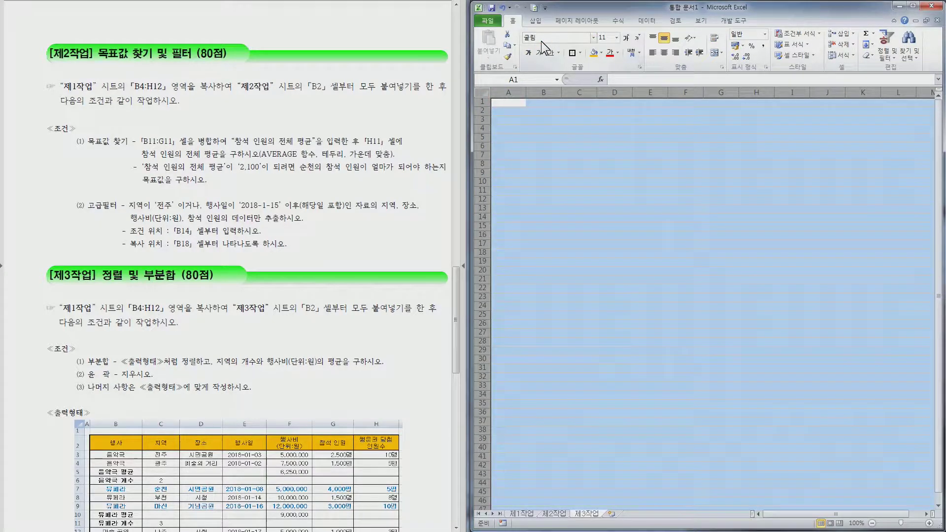
pyautogui.click(627, 286)
# Copy B4:H12 from sheet 제1작업 and paste it at B2 of 제3작업, keeping the source column widths.
pyautogui.click(521, 514)
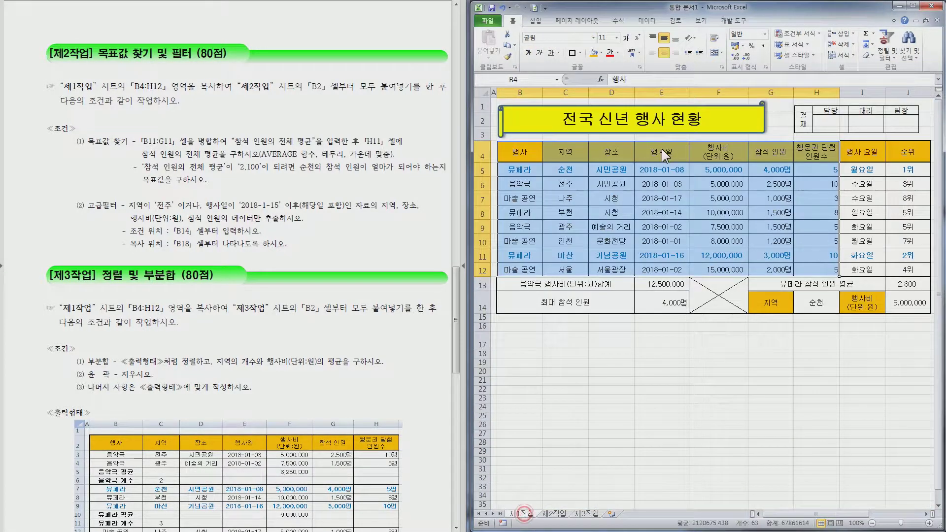
pyautogui.hotkey('ctrl', 'c')
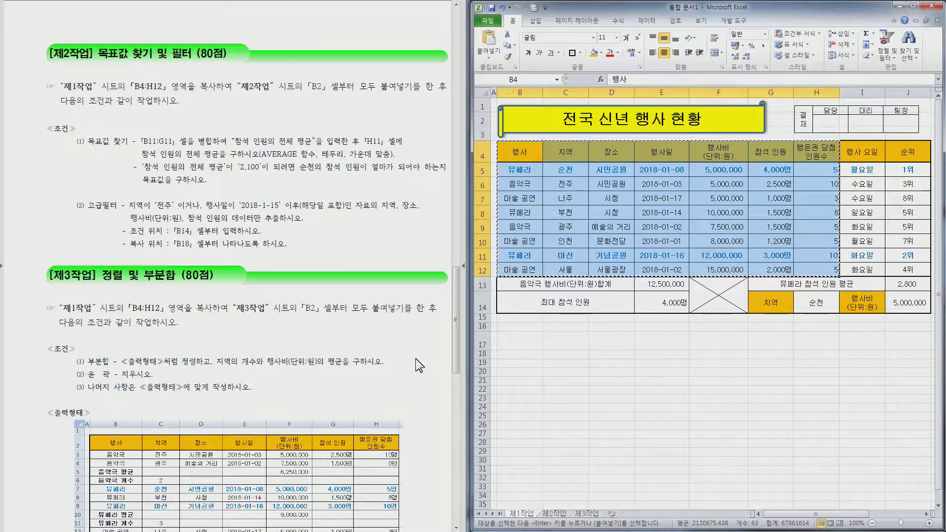
pyautogui.click(584, 514)
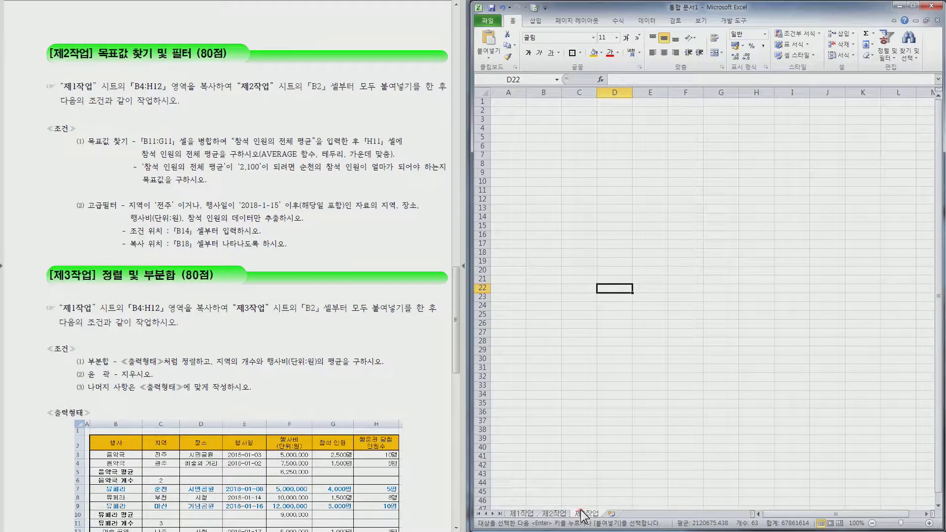
pyautogui.click(544, 107)
pyautogui.rightClick(540, 114)
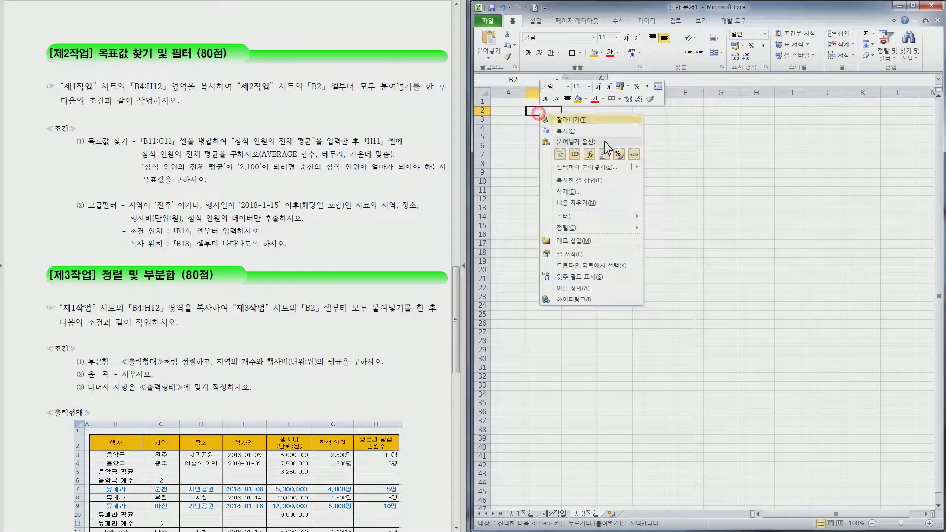
pyautogui.moveTo(627, 165)
pyautogui.click(668, 194)
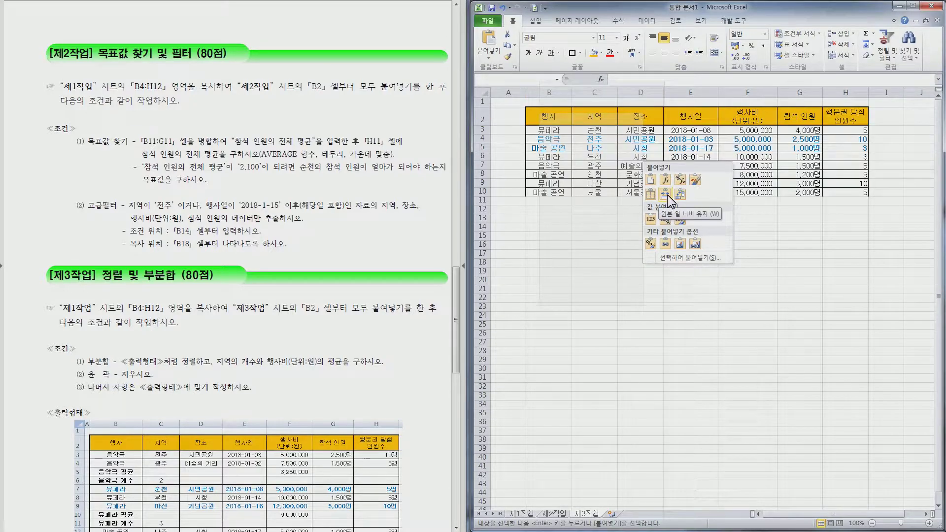
# Set the width of column A on sheet 제3작업 to 1.
pyautogui.rightClick(516, 96)
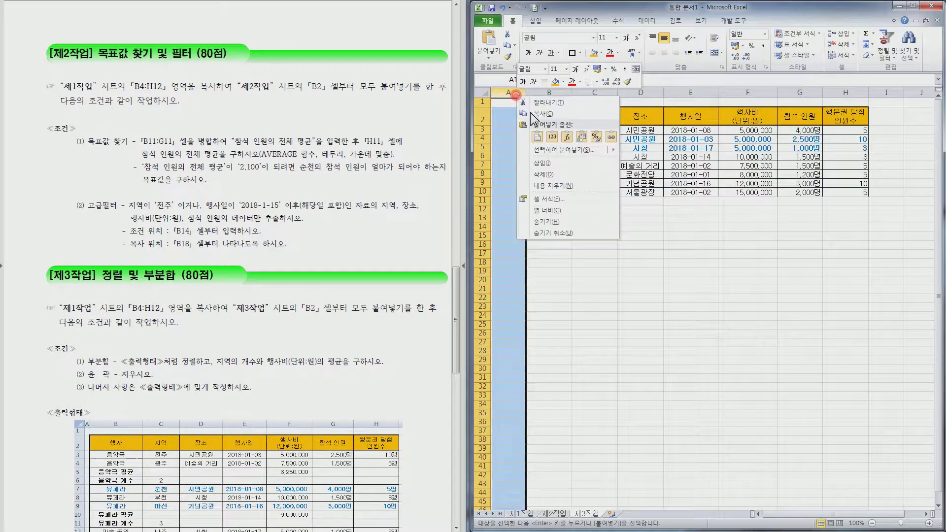
pyautogui.click(563, 210)
pyautogui.write('1')
pyautogui.press('Return')
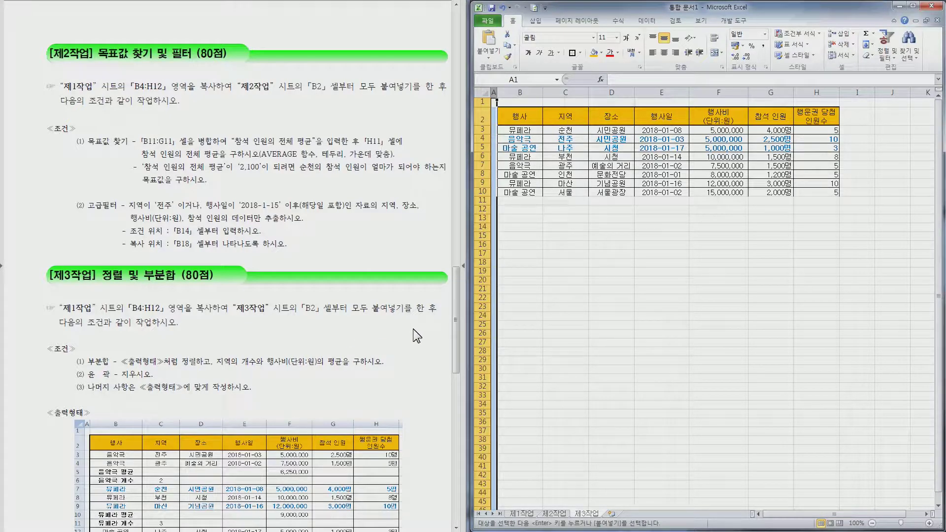
# Apply a thick box border around the table B2:H10 on sheet 제3작업.
pyautogui.click(416, 316)
pyautogui.scroll(-5, 416, 315)
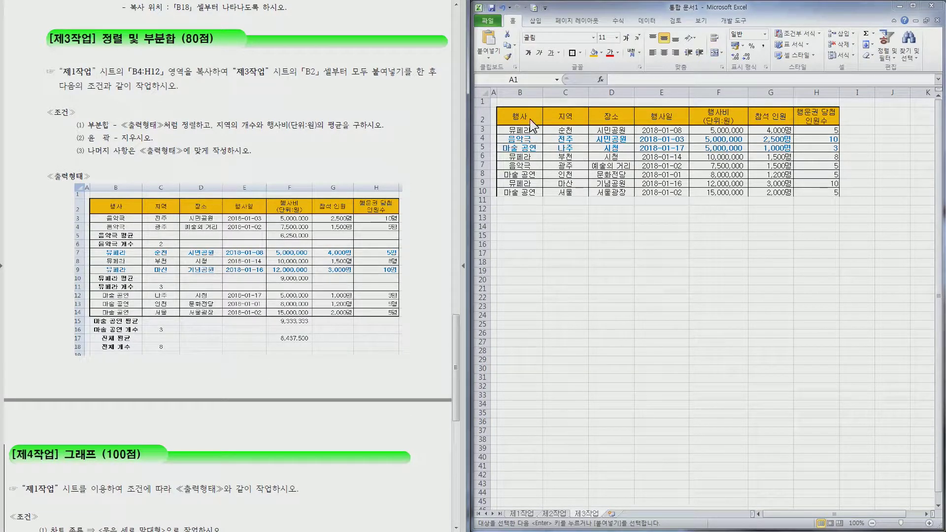
pyautogui.click(520, 131)
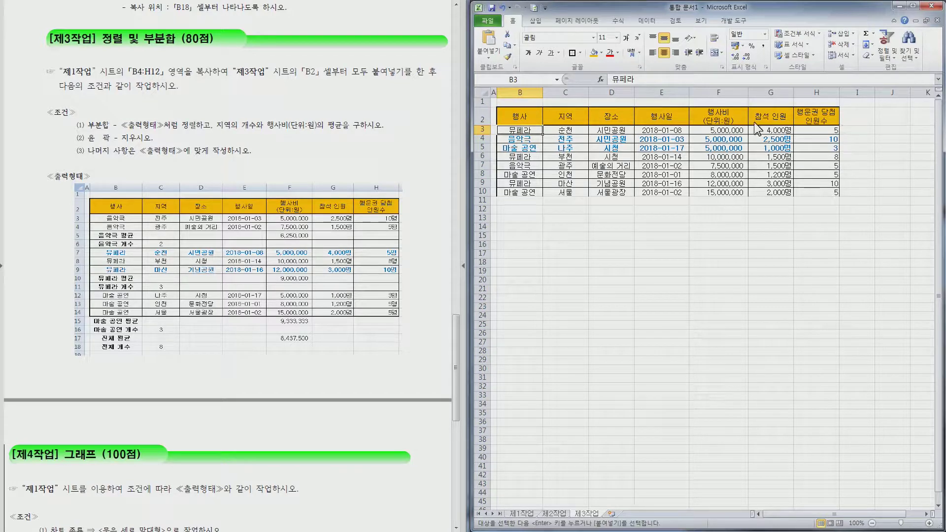
pyautogui.moveTo(520, 116); pyautogui.dragTo(821, 191)
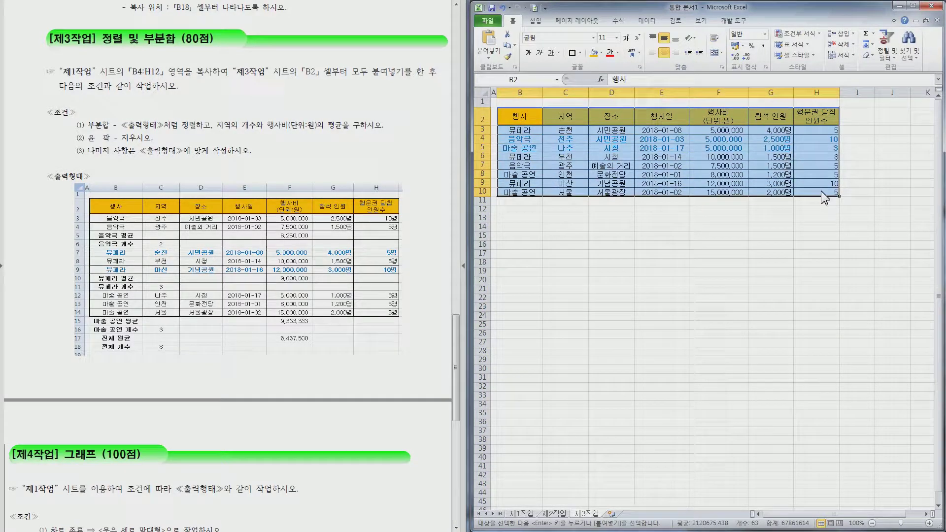
pyautogui.click(580, 52)
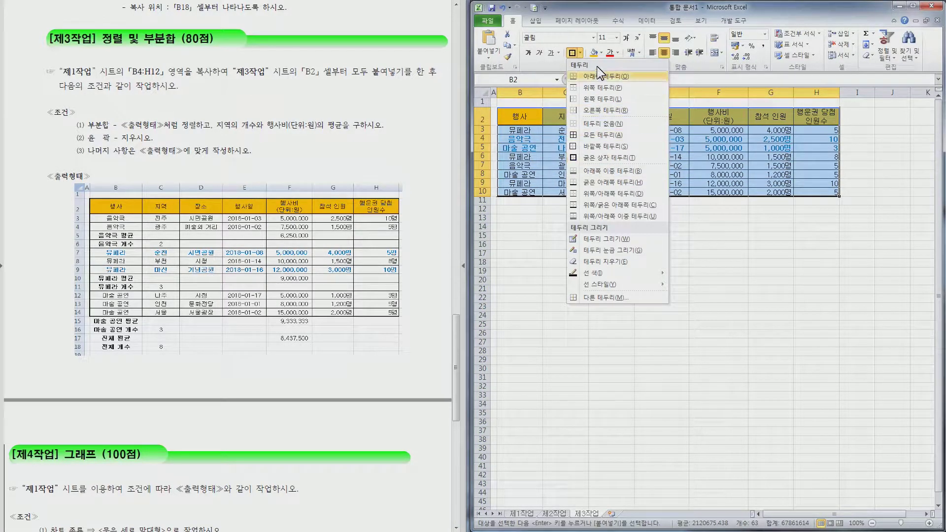
pyautogui.click(571, 157)
pyautogui.click(793, 195)
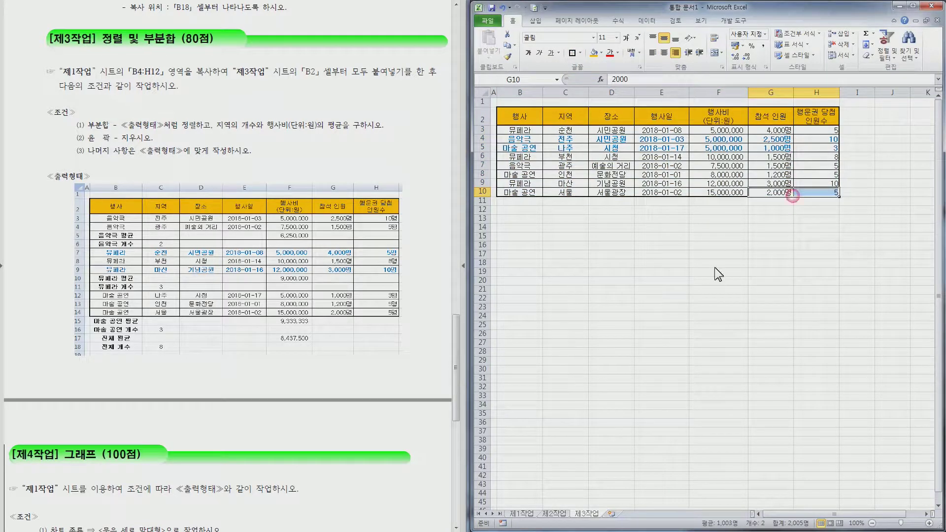
pyautogui.click(674, 282)
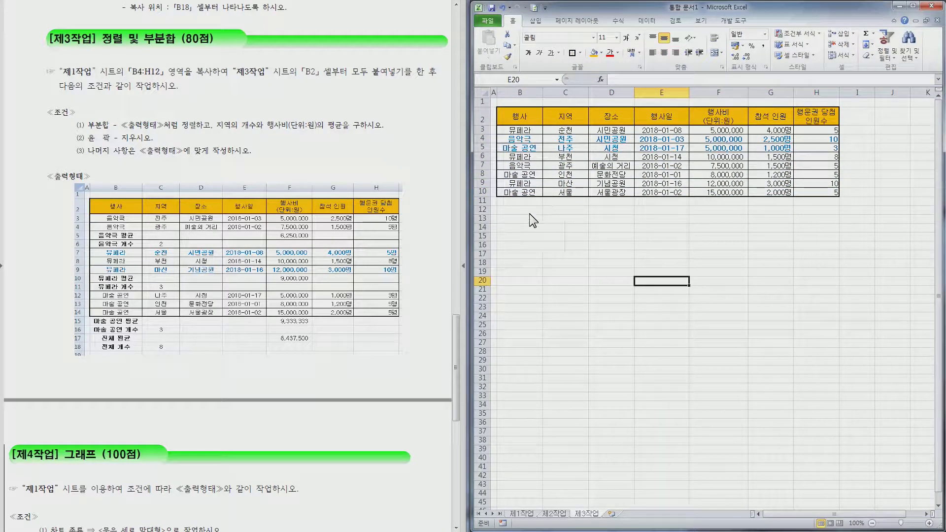
# Sort the 제3작업 table by the 행사 column in descending order.
pyautogui.scroll(-1, 374, 353)
pyautogui.click(517, 117)
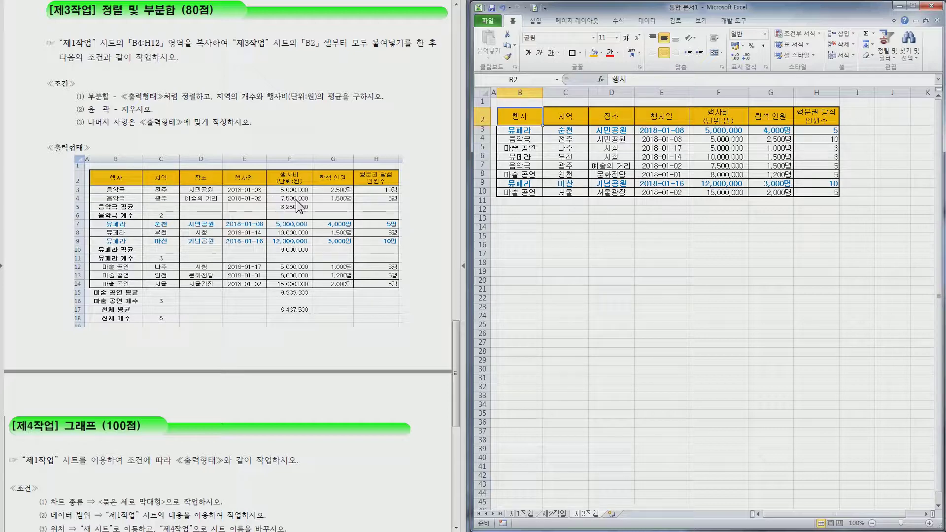
pyautogui.click(643, 20)
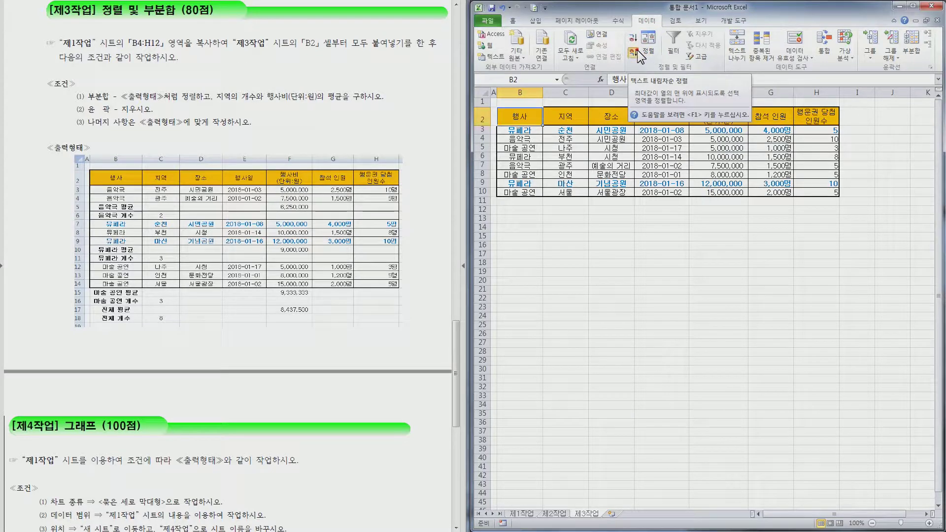
pyautogui.click(633, 52)
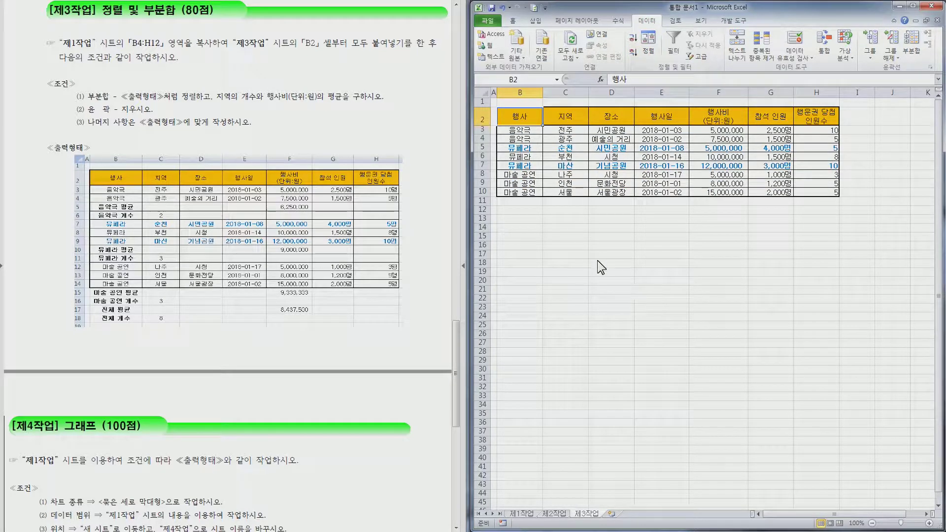
# Add subtotals to the table grouped by 행사, using the 개수 function on 지역 only.
pyautogui.click(910, 48)
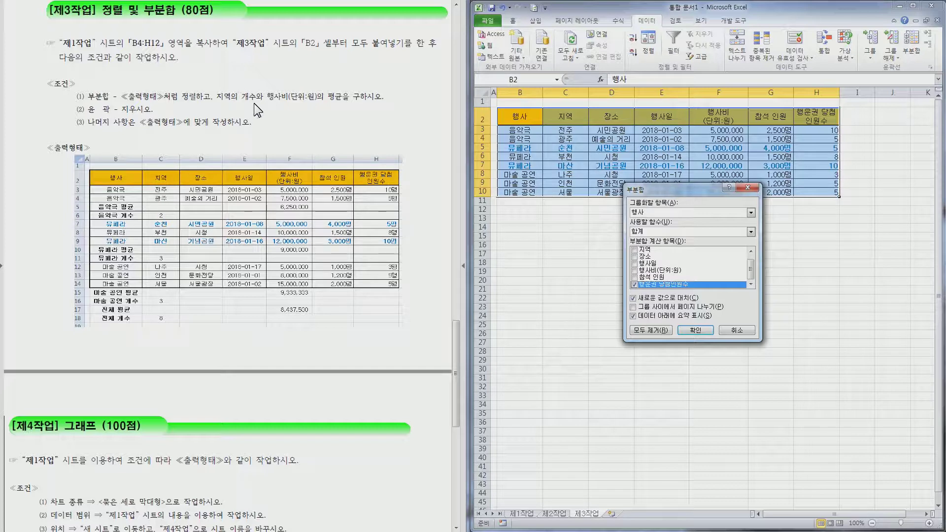
pyautogui.click(646, 215)
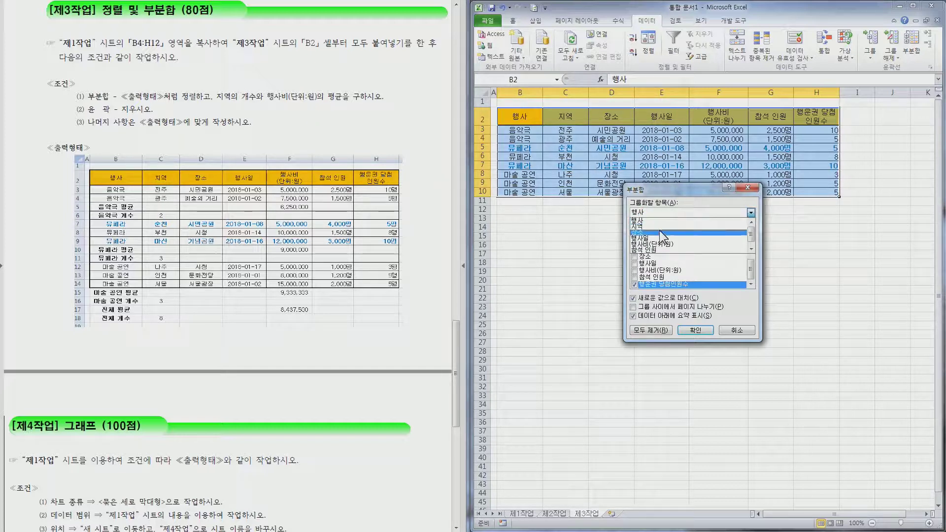
pyautogui.click(662, 221)
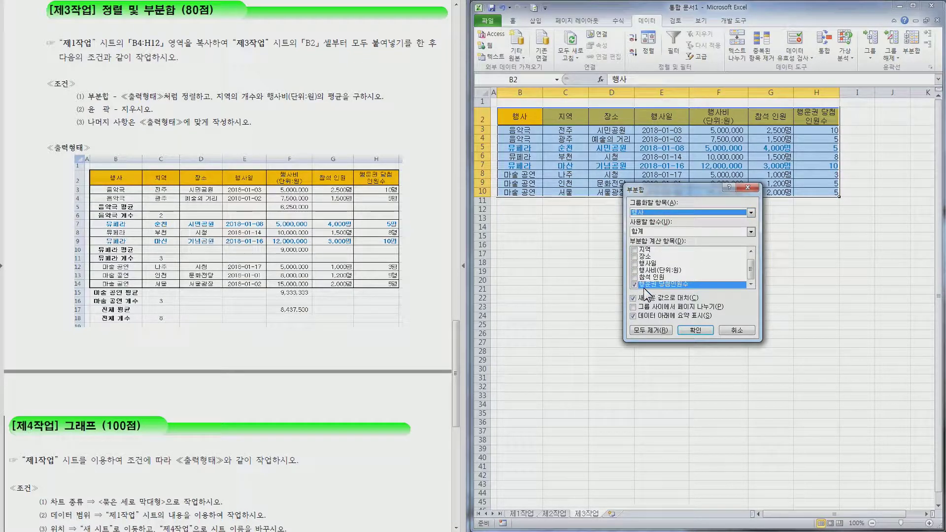
pyautogui.click(634, 285)
pyautogui.click(635, 251)
pyautogui.click(674, 231)
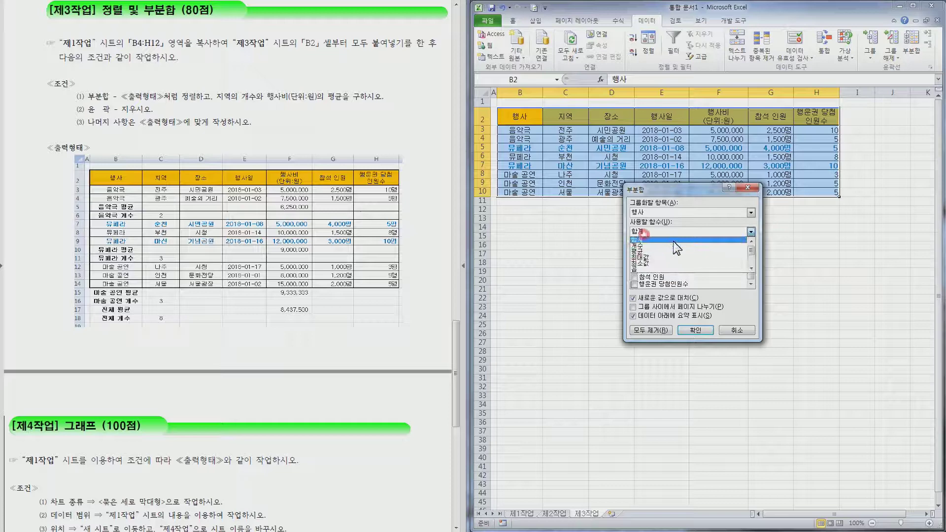
pyautogui.click(673, 248)
pyautogui.click(695, 331)
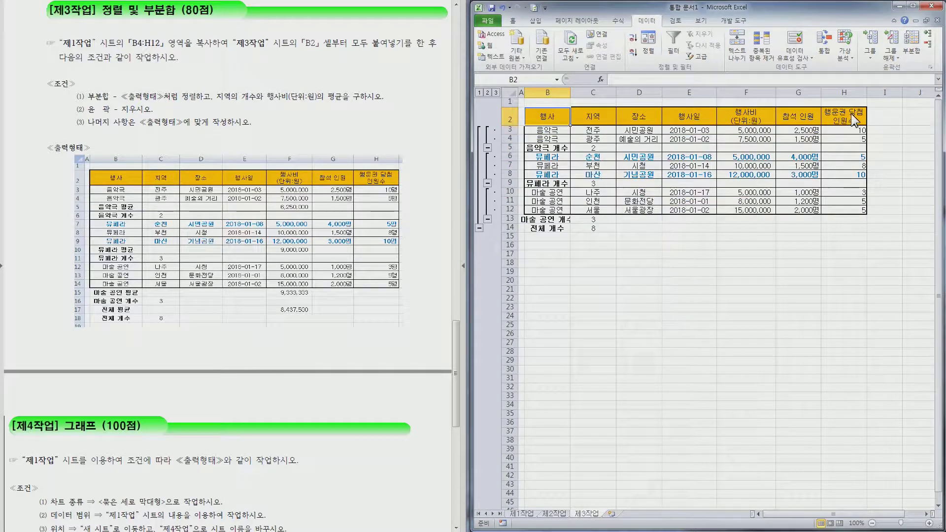
# Add a second subtotal by 행사 with the 평균 function on 행사비(단위:원) only, keeping the existing subtotals.
pyautogui.click(912, 45)
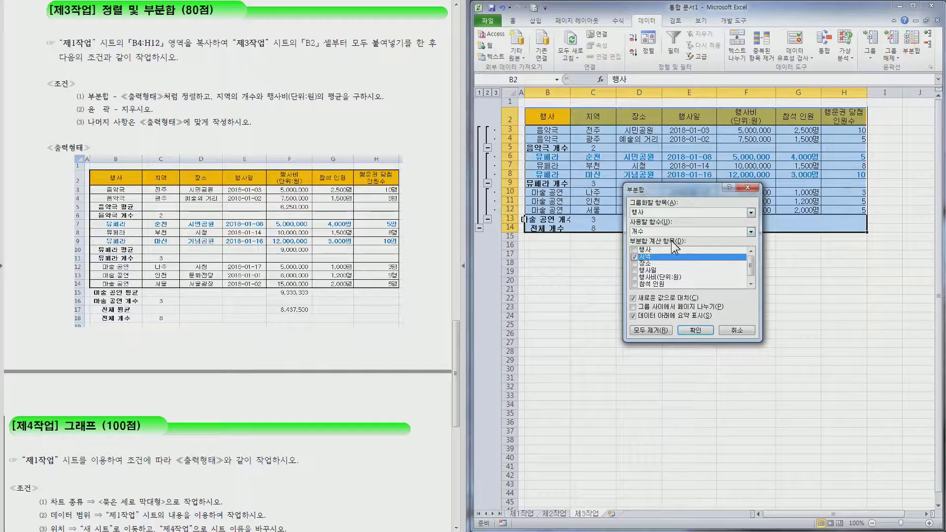
pyautogui.click(634, 257)
pyautogui.click(635, 277)
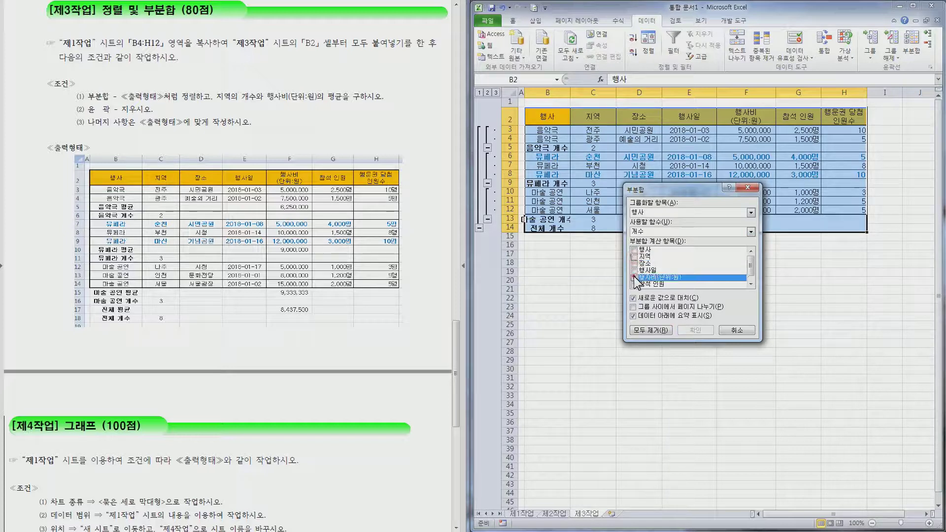
pyautogui.click(654, 229)
pyautogui.click(652, 252)
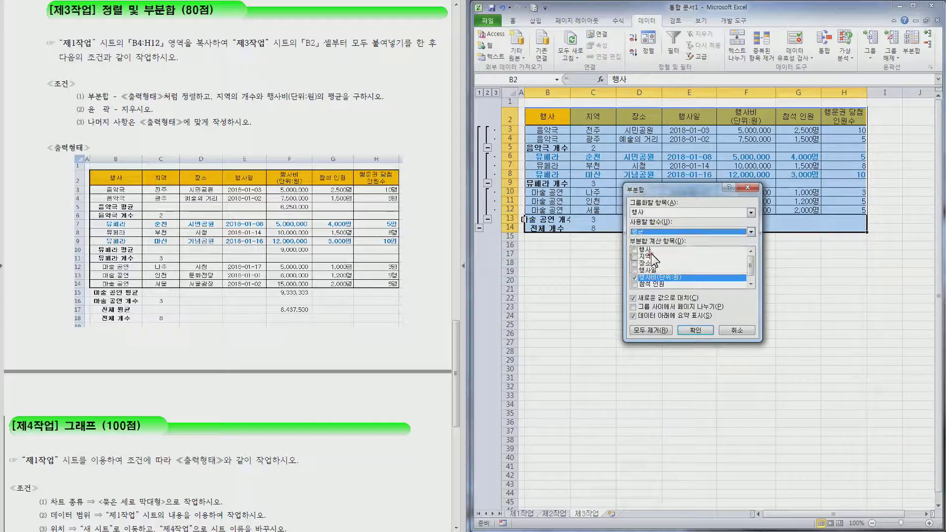
pyautogui.click(650, 298)
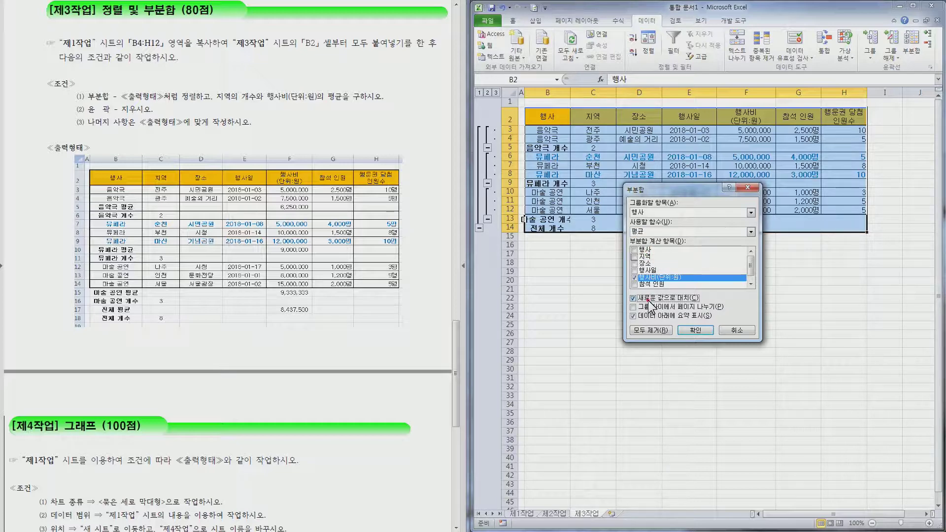
pyautogui.click(706, 335)
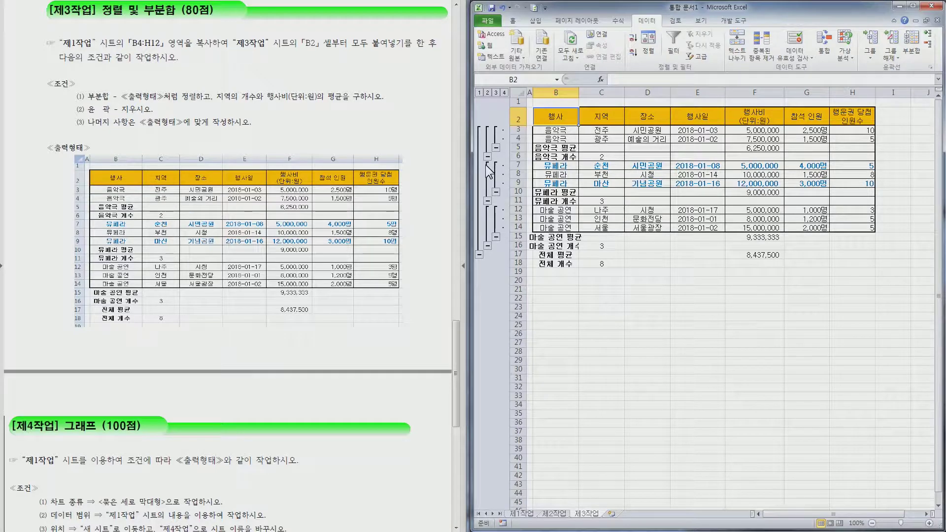
# Clear the outline from the subtotaled table and widen column B to fit the 마술 공연 subtotal labels.
pyautogui.click(893, 57)
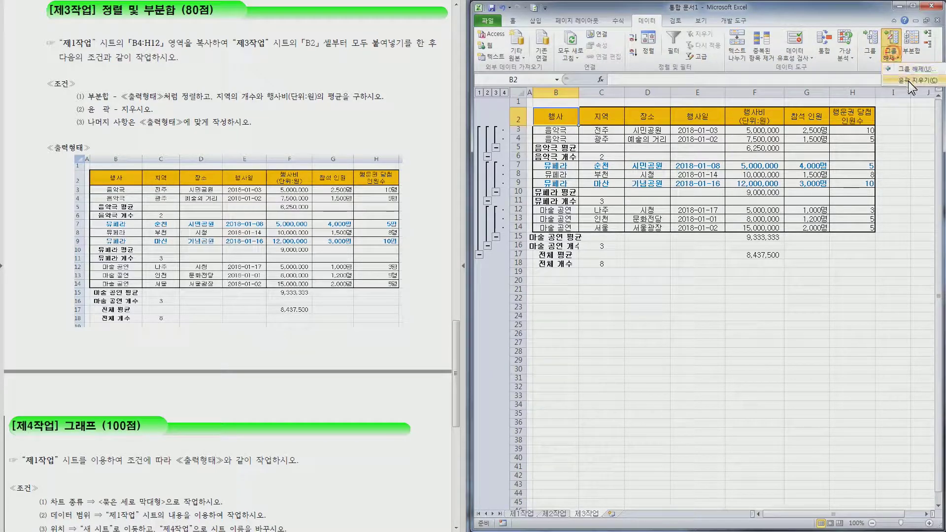
pyautogui.click(909, 81)
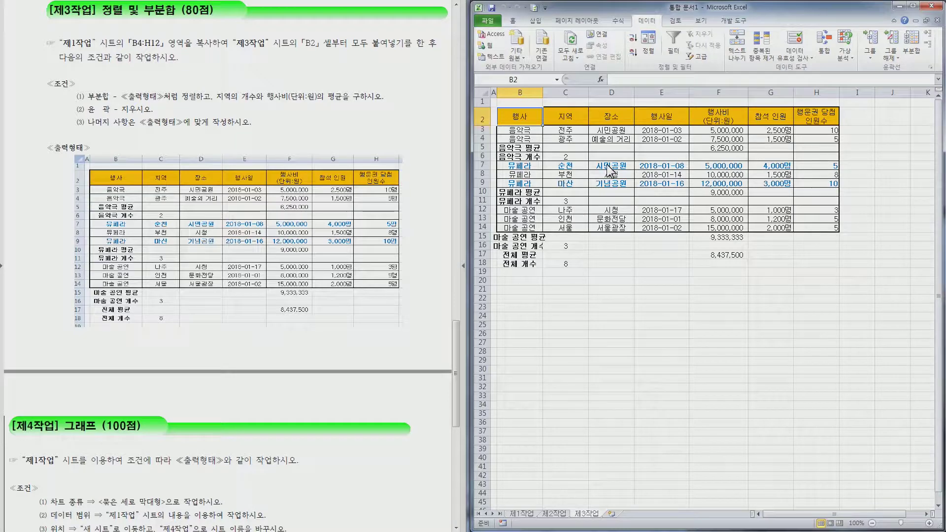
pyautogui.moveTo(542, 94); pyautogui.dragTo(563, 98)
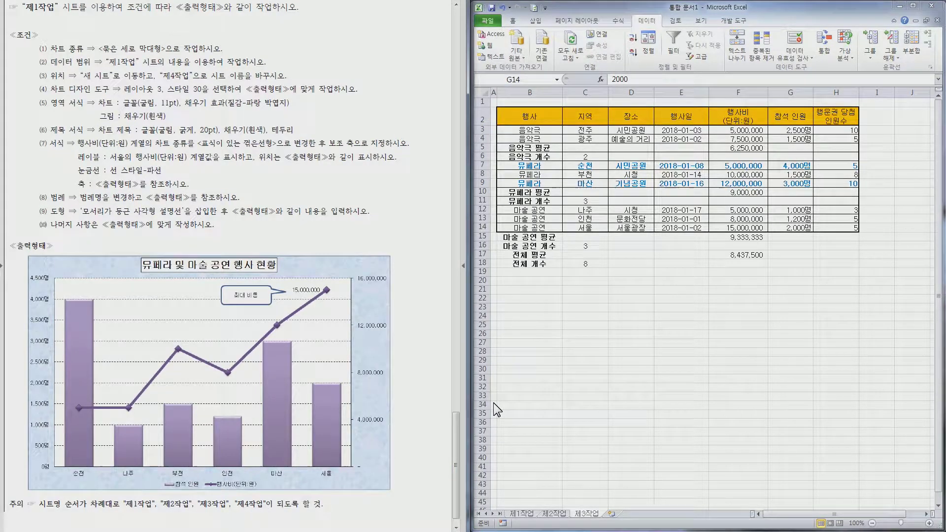
pyautogui.click(659, 351)
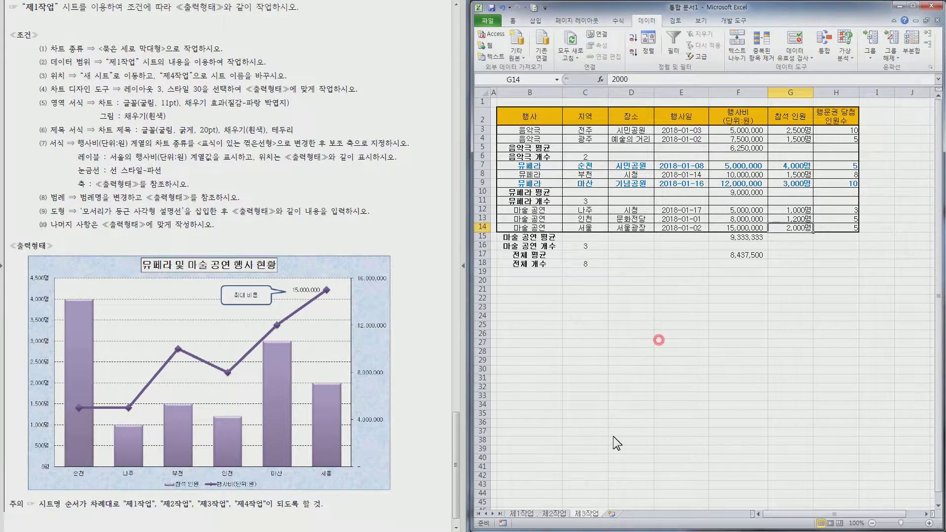
# Insert a 2-D clustered column chart on sheet 제1작업 from C4:C12 and F4:G12, and place it over the table's lower part.
pyautogui.click(519, 514)
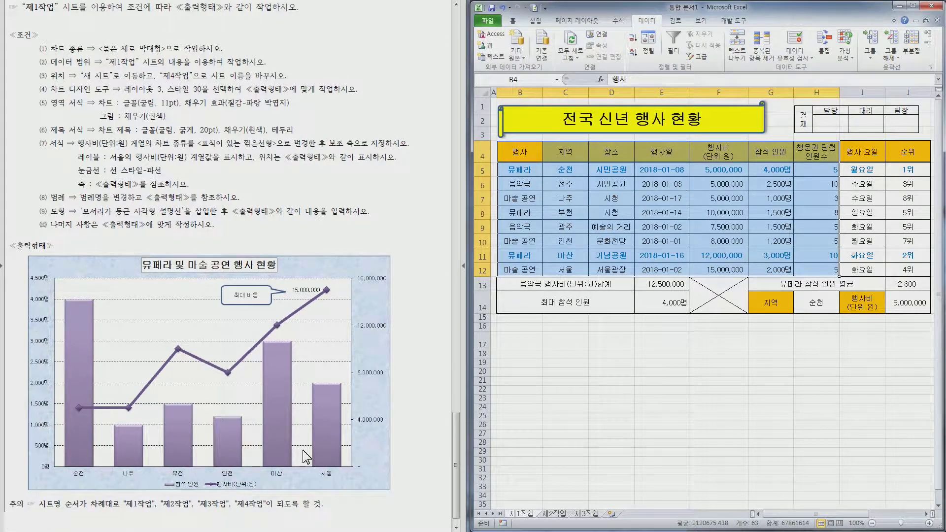
pyautogui.moveTo(734, 152); pyautogui.dragTo(775, 270)
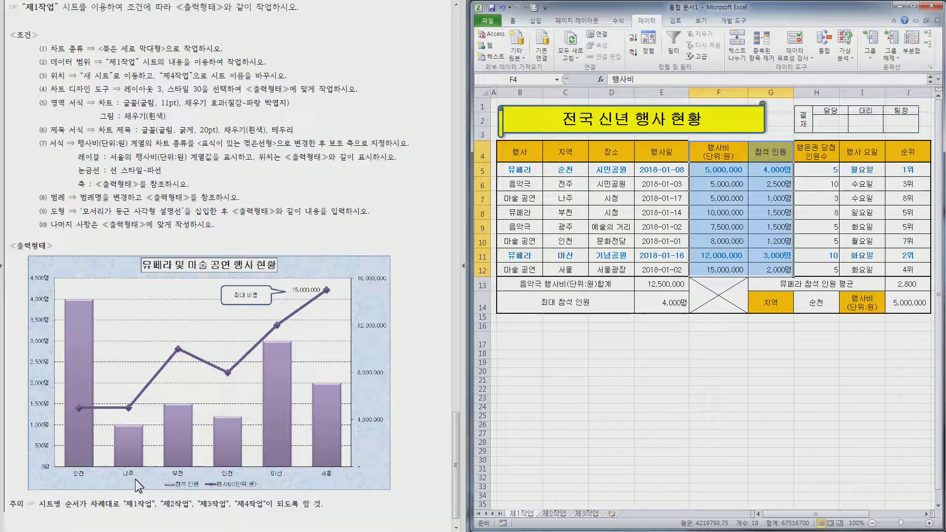
pyautogui.moveTo(581, 156); pyautogui.dragTo(583, 267)
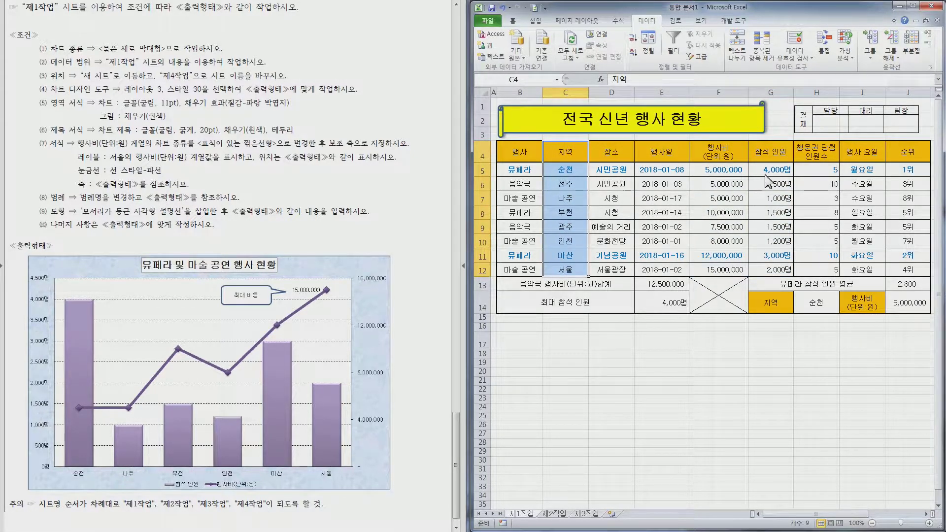
pyautogui.moveTo(729, 152); pyautogui.dragTo(786, 271)
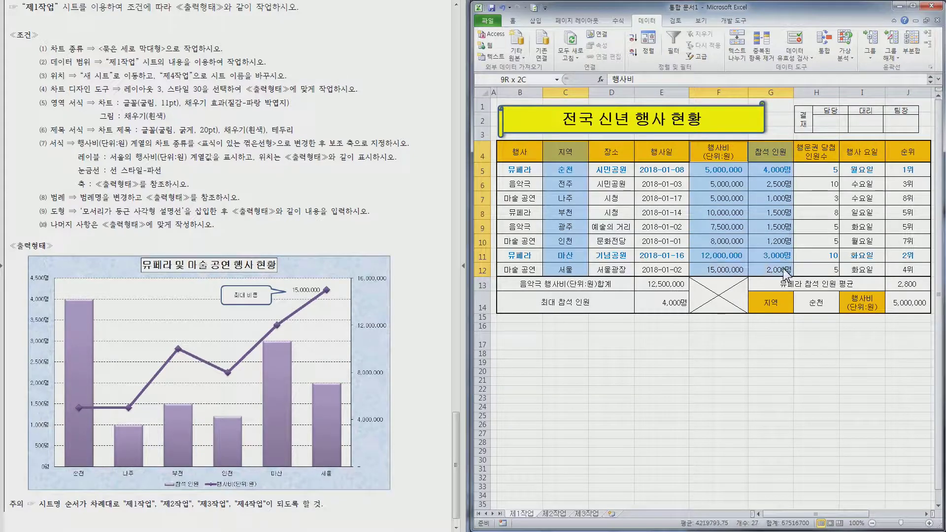
pyautogui.click(536, 20)
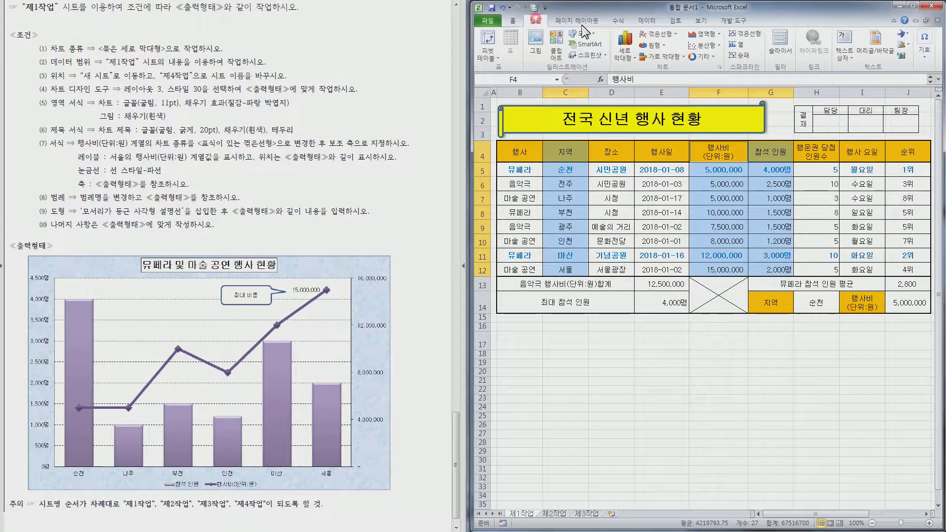
pyautogui.click(624, 50)
pyautogui.click(626, 86)
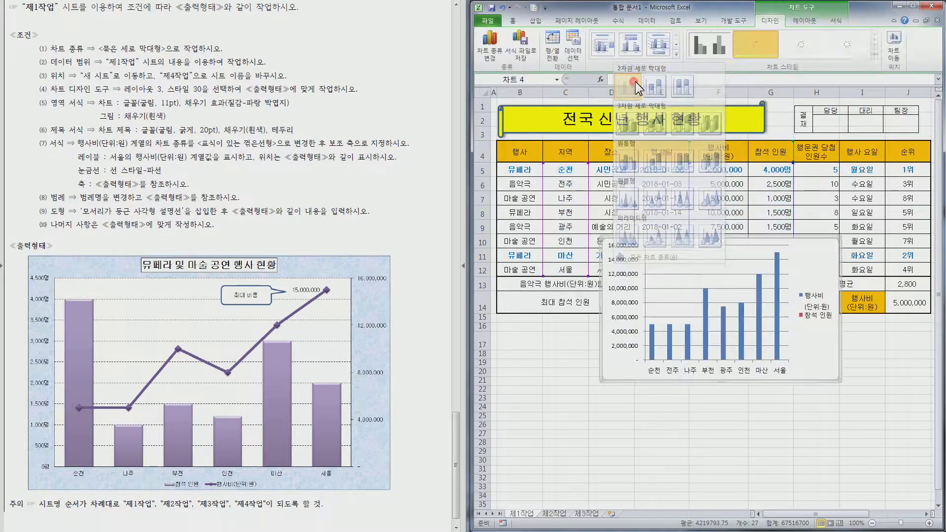
pyautogui.moveTo(816, 259); pyautogui.dragTo(777, 279)
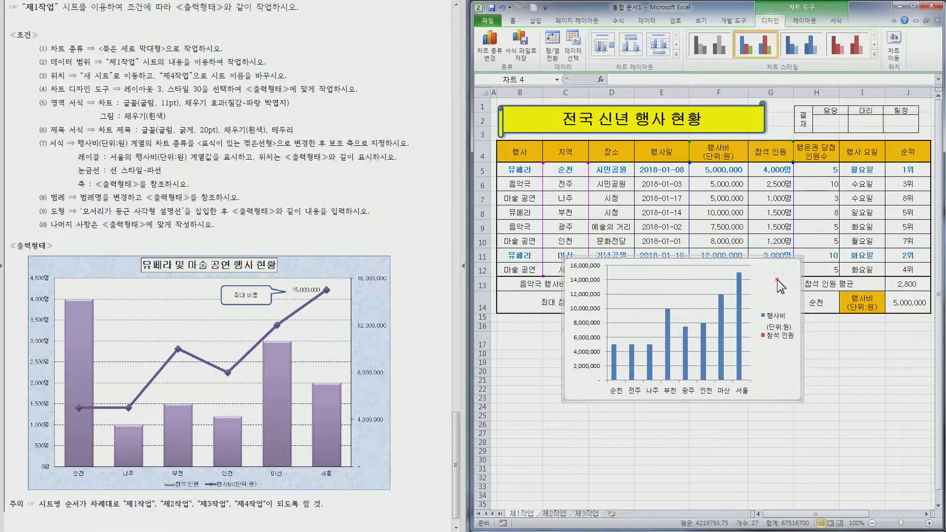
# Switch the chart's rows and columns in its data source and remove the 전주 and 광주 series.
pyautogui.rightClick(777, 279)
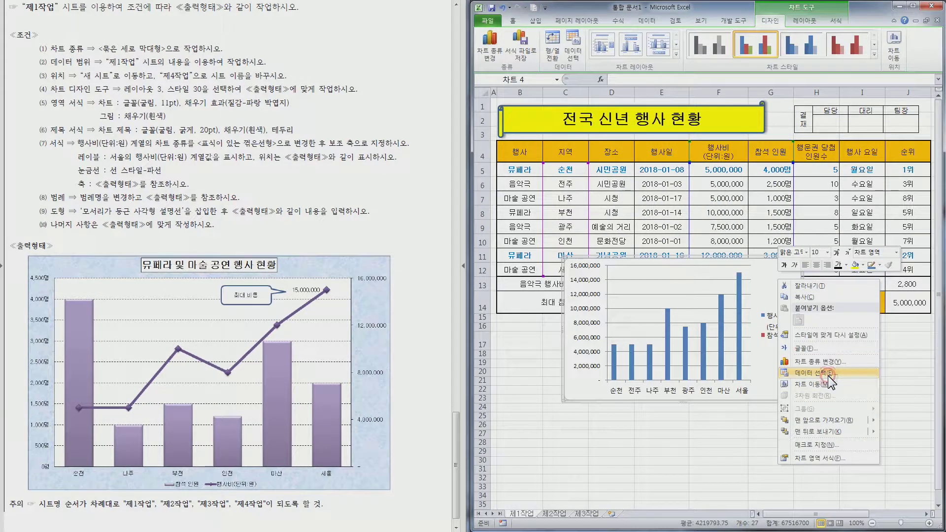
pyautogui.click(826, 374)
pyautogui.moveTo(730, 194); pyautogui.dragTo(659, 157)
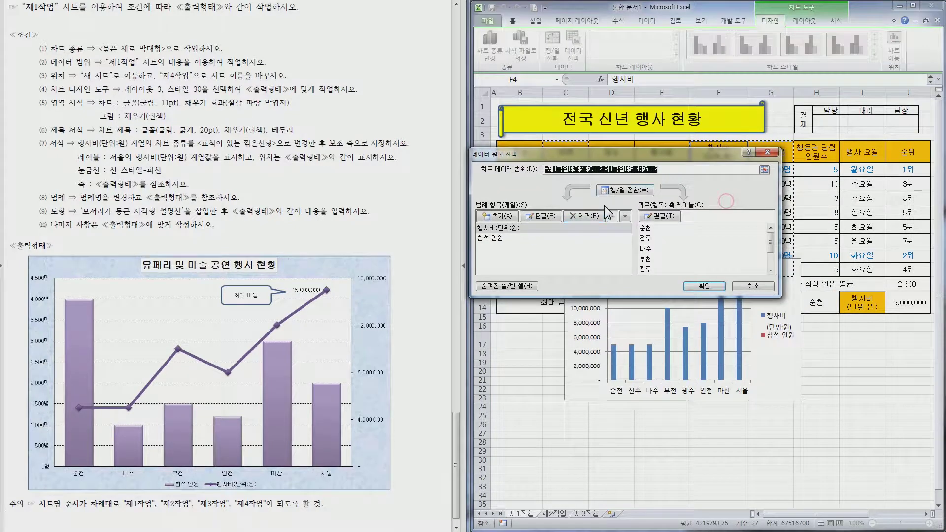
pyautogui.click(625, 197)
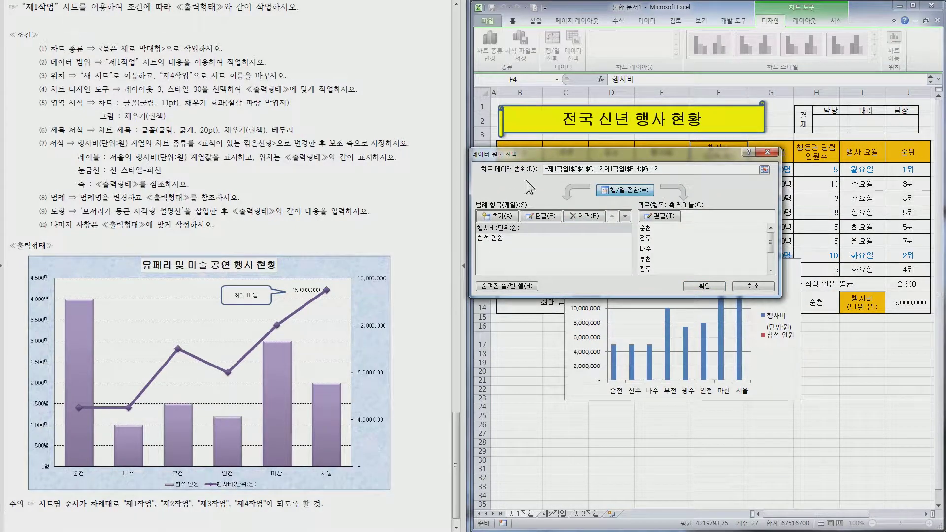
pyautogui.click(483, 250)
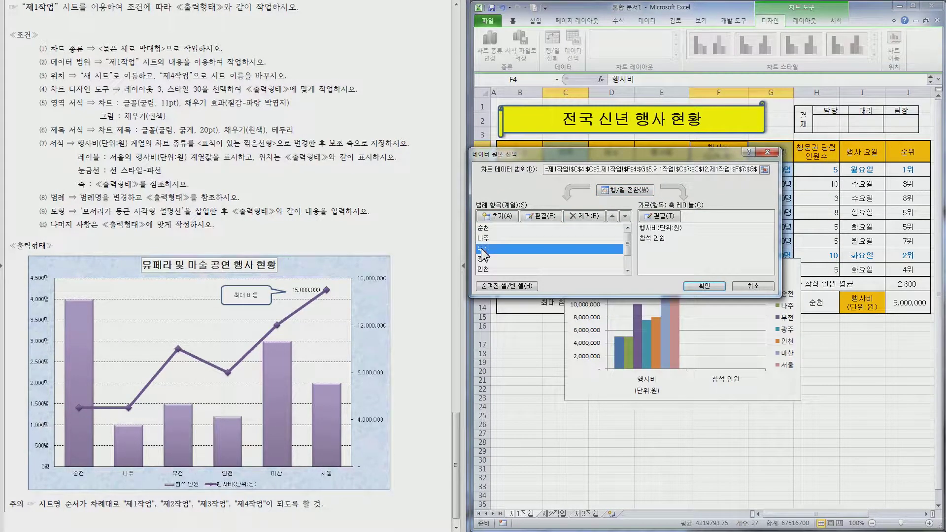
pyautogui.click(484, 259)
pyautogui.click(595, 221)
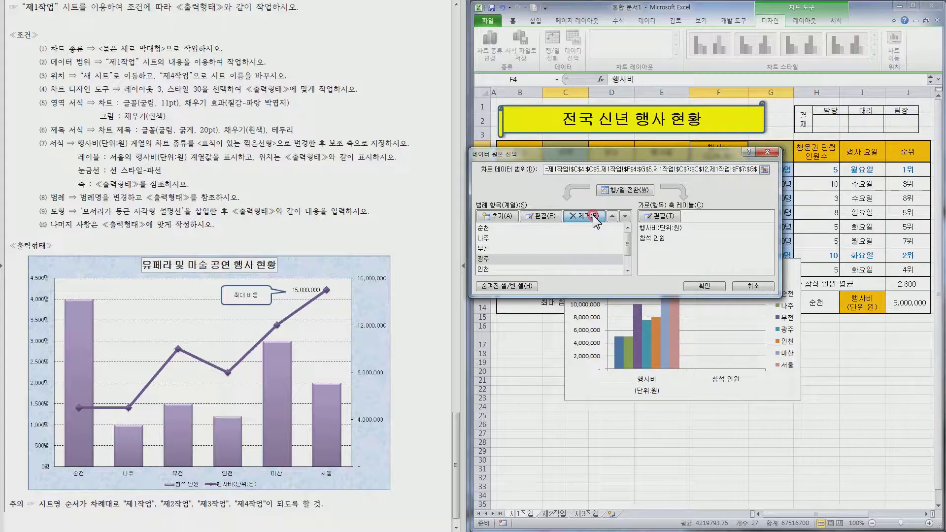
# Switch the chart's rows and columns back so the regions form the horizontal axis, and apply the data source changes.
pyautogui.click(627, 270)
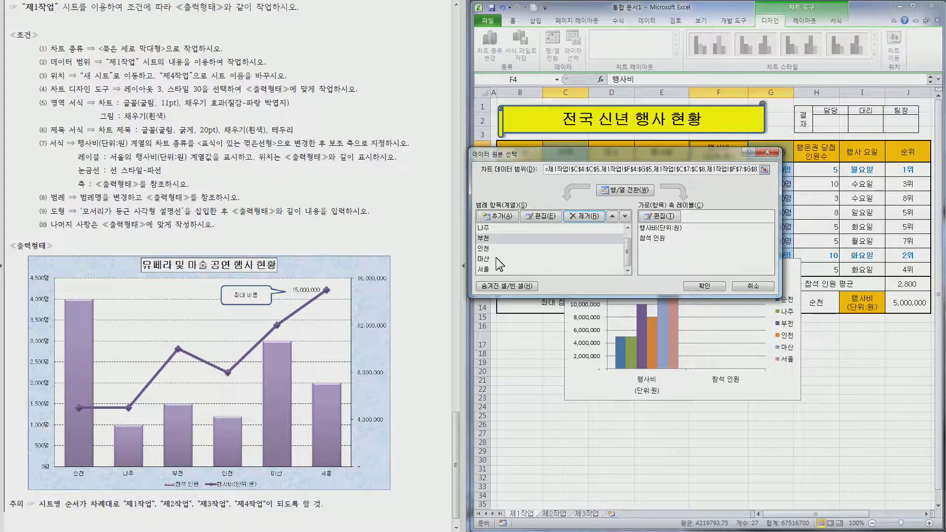
pyautogui.scroll(1, 630, 256)
pyautogui.click(632, 250)
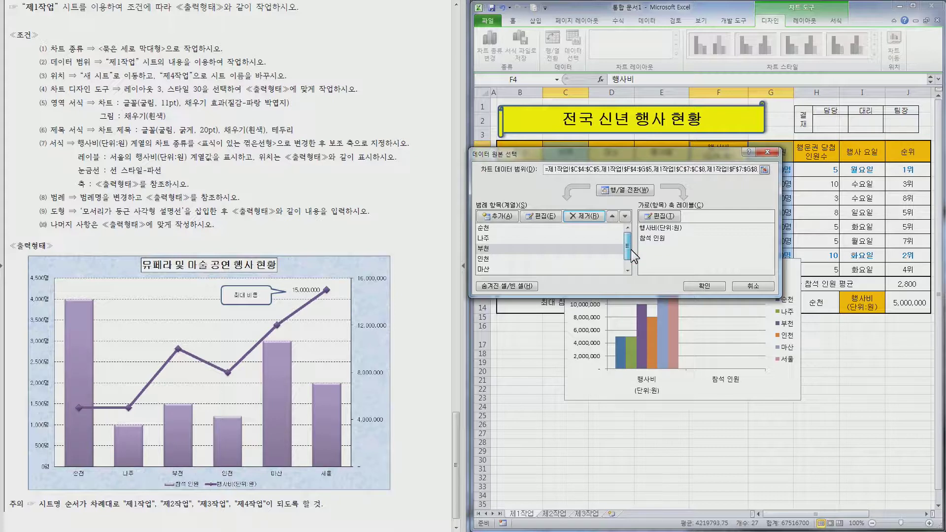
pyautogui.click(630, 190)
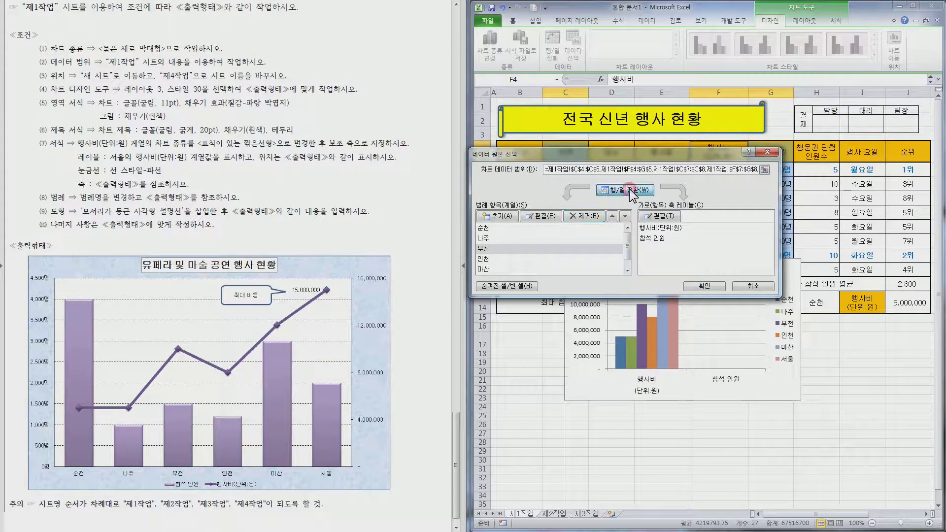
pyautogui.click(713, 288)
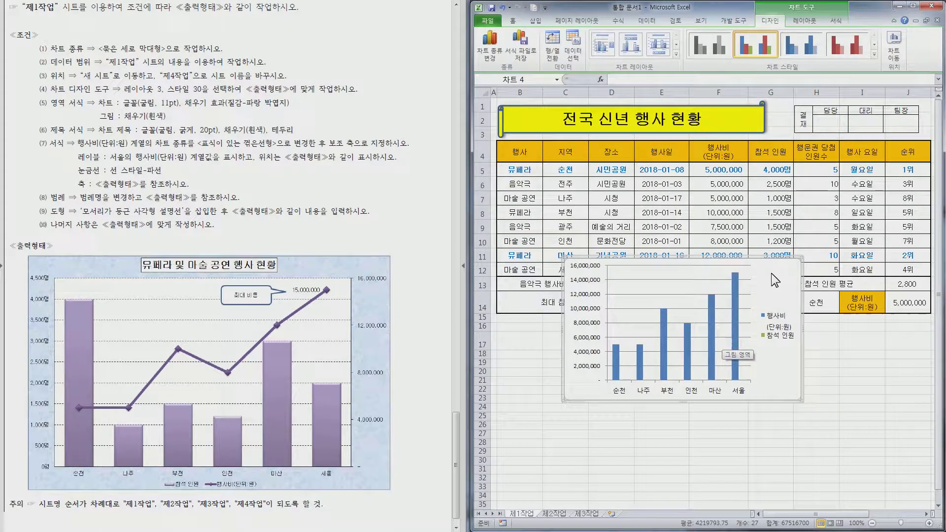
# Move the chart to a new sheet named 제4작업 and place that sheet after 제3작업.
pyautogui.click(898, 58)
pyautogui.click(579, 205)
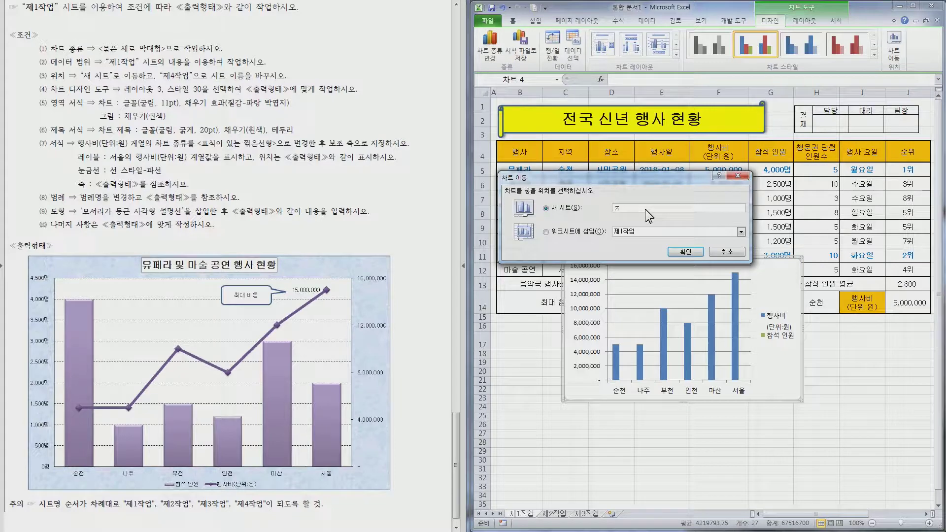
pyautogui.press('Return')
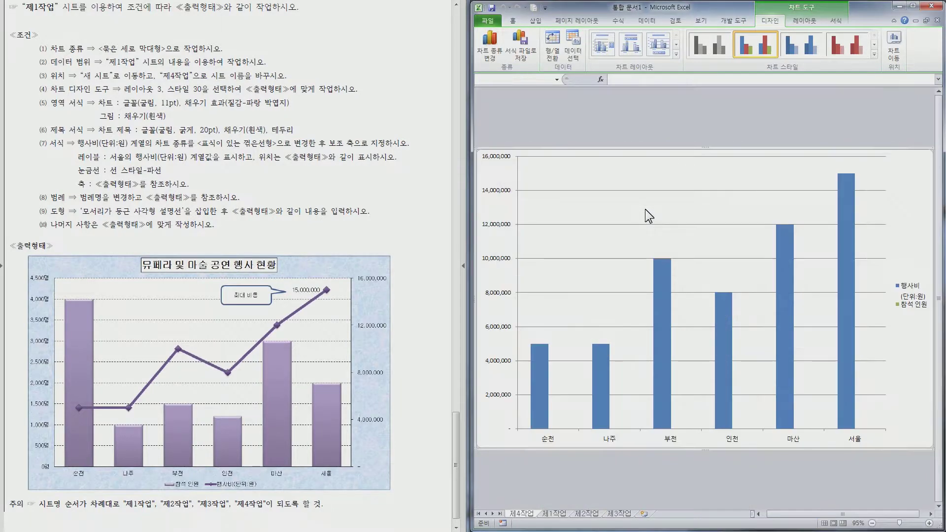
pyautogui.moveTo(521, 514); pyautogui.dragTo(675, 513)
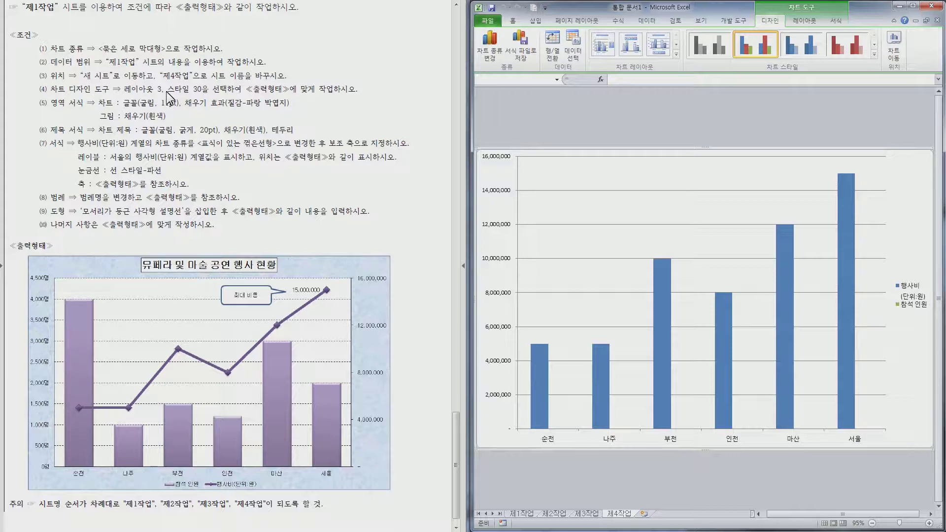
# Apply chart layout 3 (레이아웃 3) and the purple chart style 30 (스타일 30) to the chart.
pyautogui.click(676, 54)
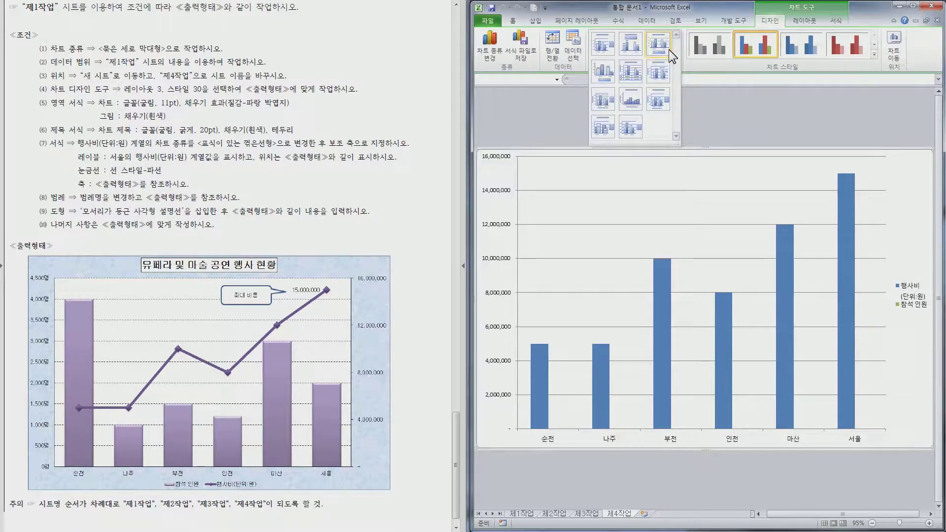
pyautogui.click(669, 49)
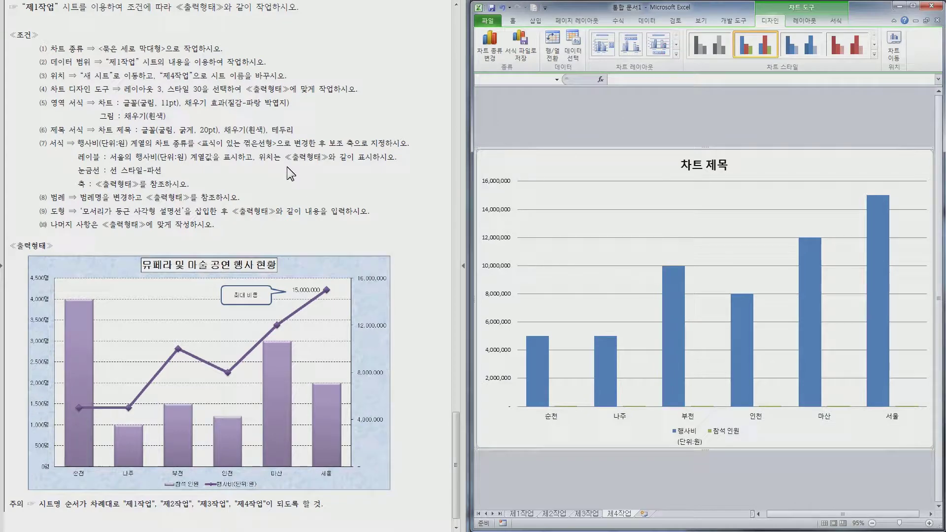
pyautogui.click(874, 55)
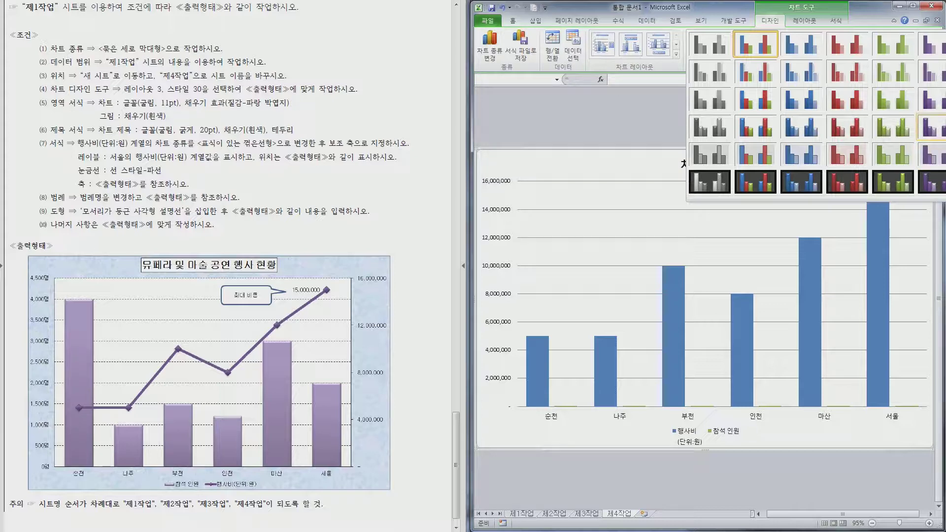
pyautogui.click(932, 127)
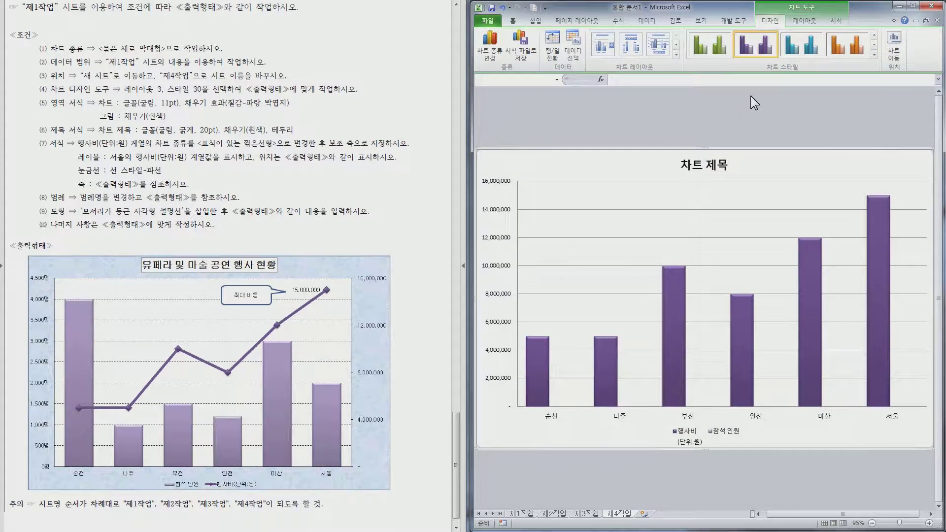